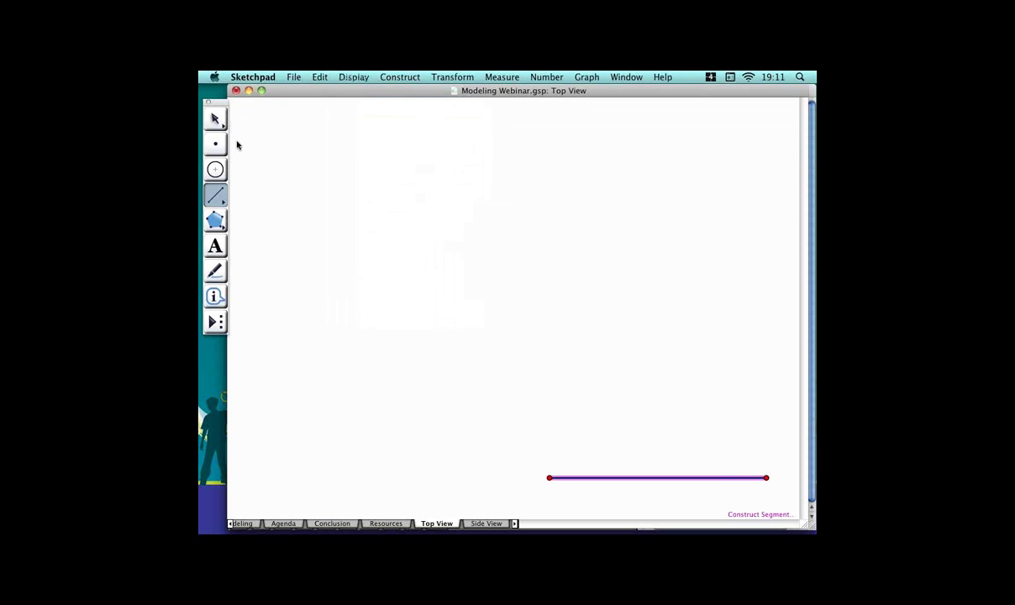
Construct a circle around a new center point with the segment as its radius, and shorten the segment so the whole circle fits the page.
left_click(215, 144)
left_click(506, 299)
left_click_drag(523, 300, 516, 292)
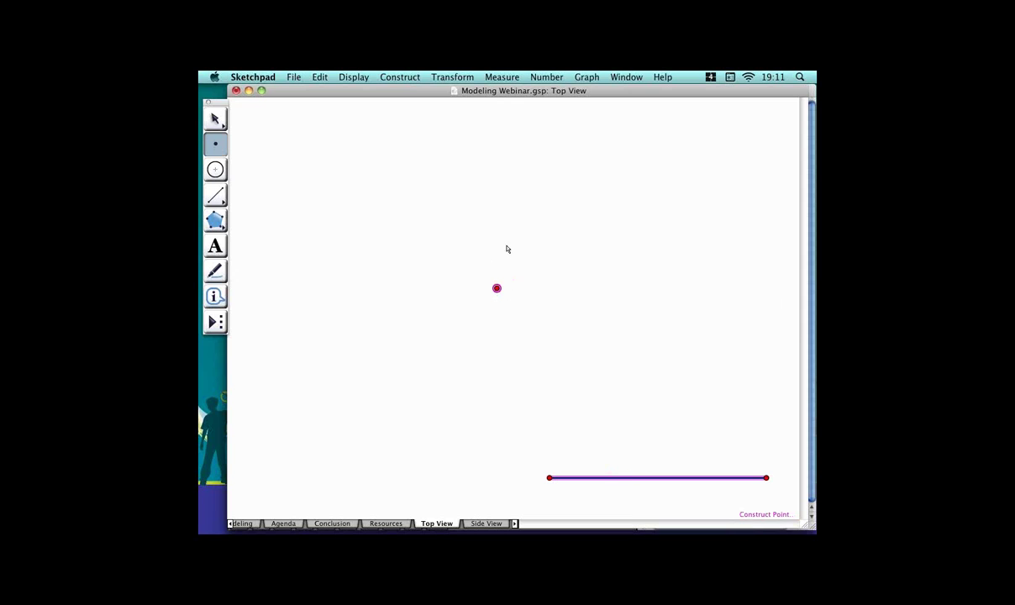
left_click(415, 77)
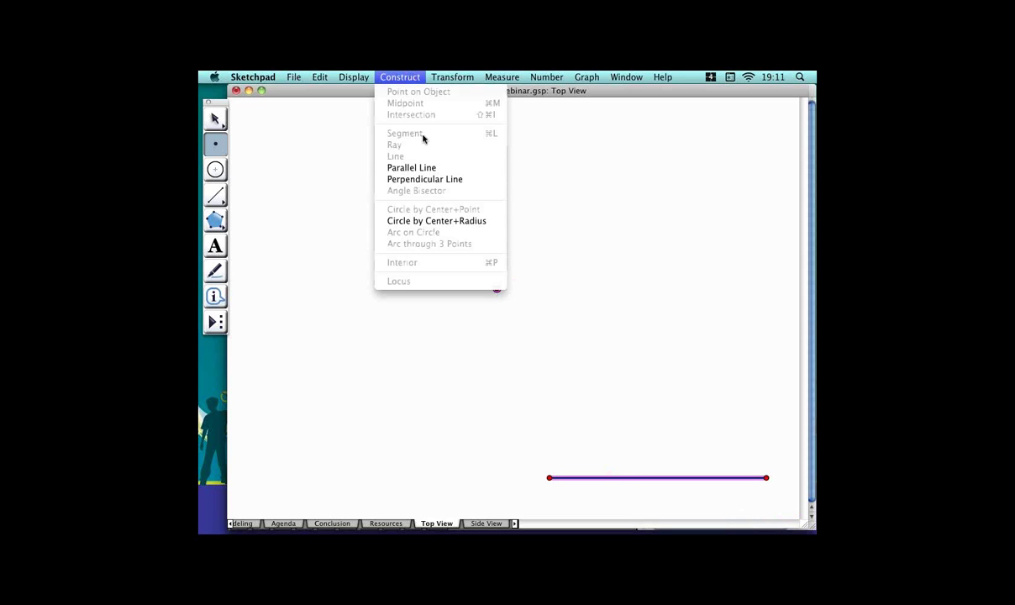
left_click(437, 223)
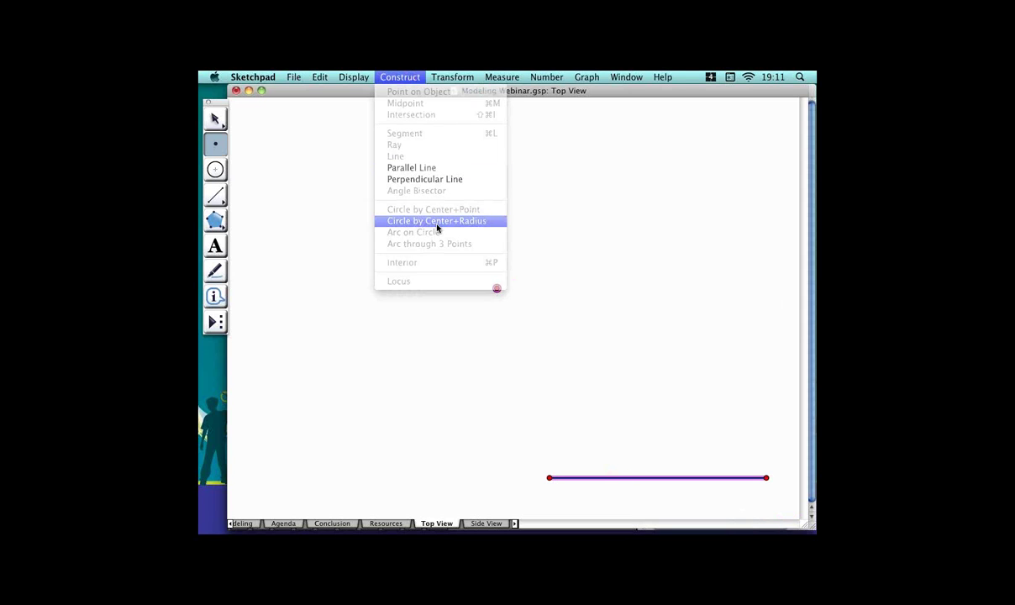
key("Escape")
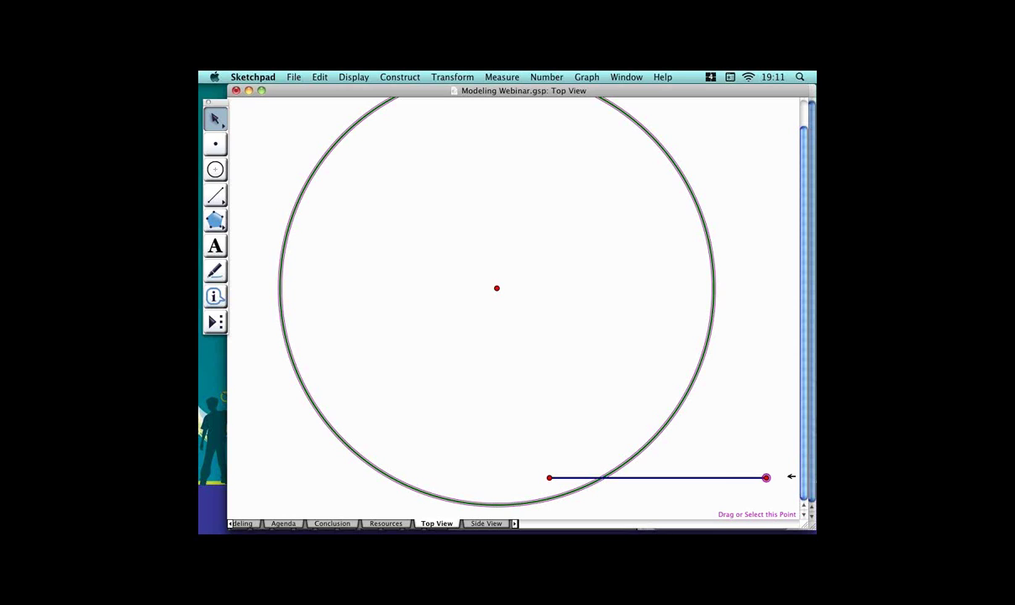
left_click_drag(791, 477, 704, 468)
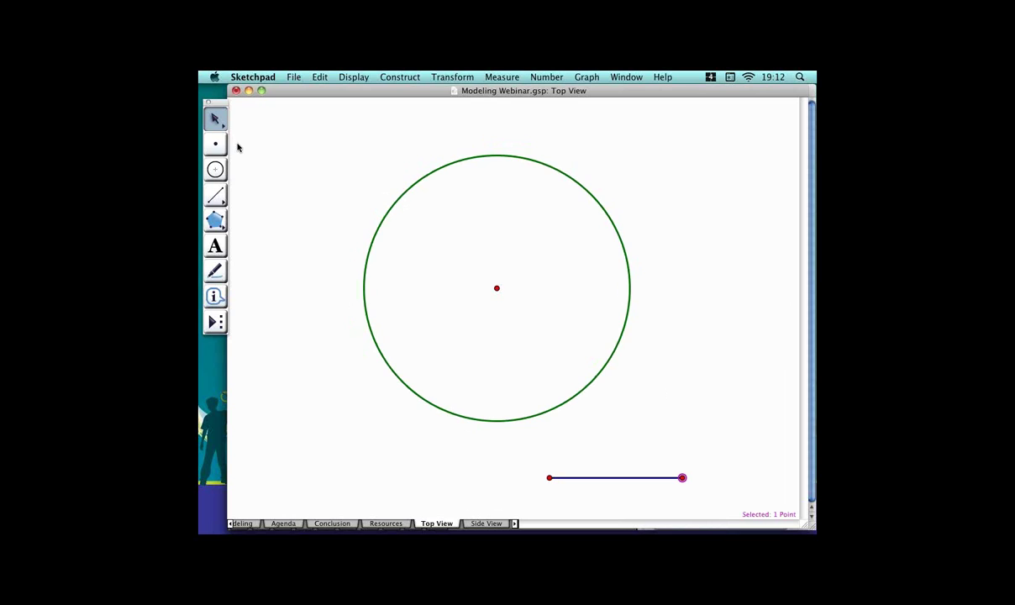
Place a new point on the upper-right part of the circle.
key("shift+Down")
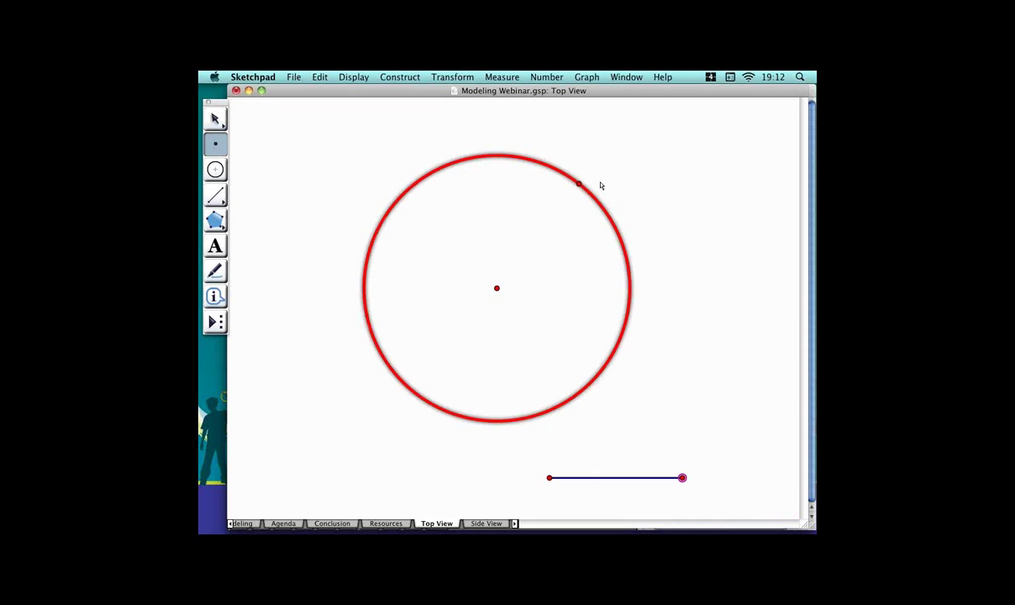
left_click(579, 183)
left_click(381, 111)
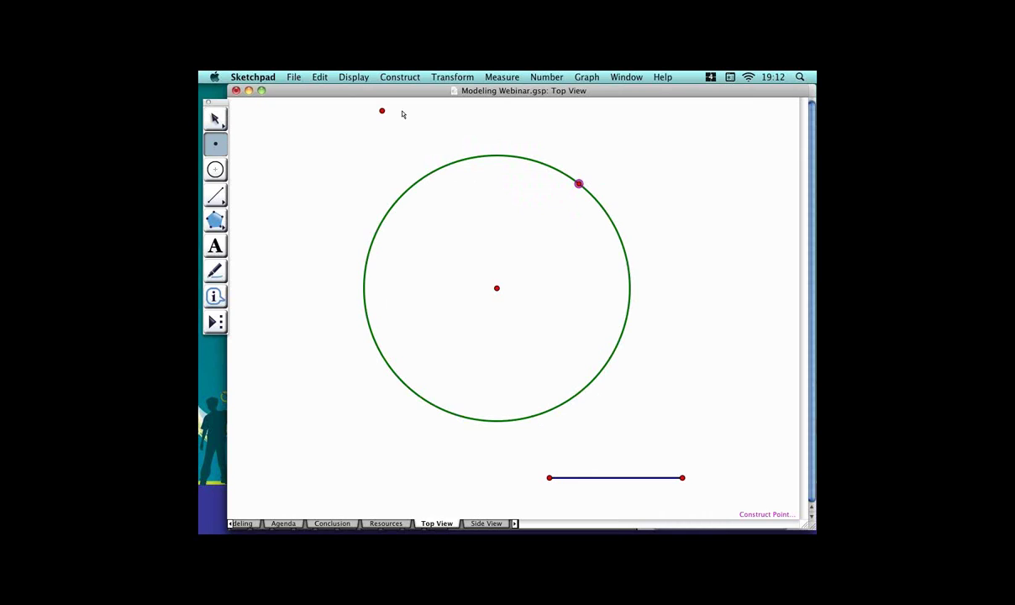
key("super+z")
Create an animation action button labelled Animate Horses for the point on the circle, and start its animation.
left_click(325, 77)
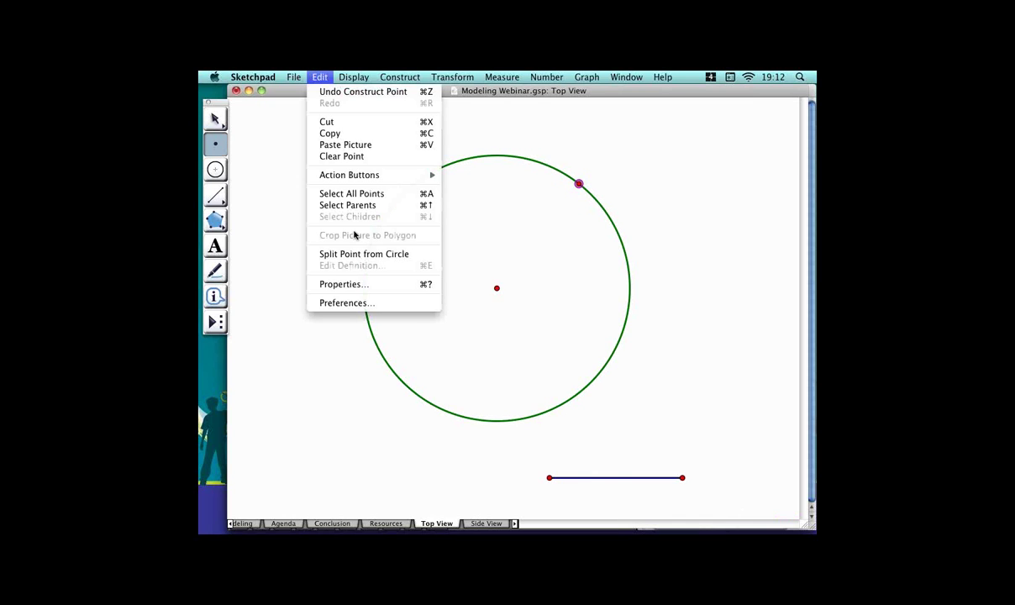
mouse_move(362, 176)
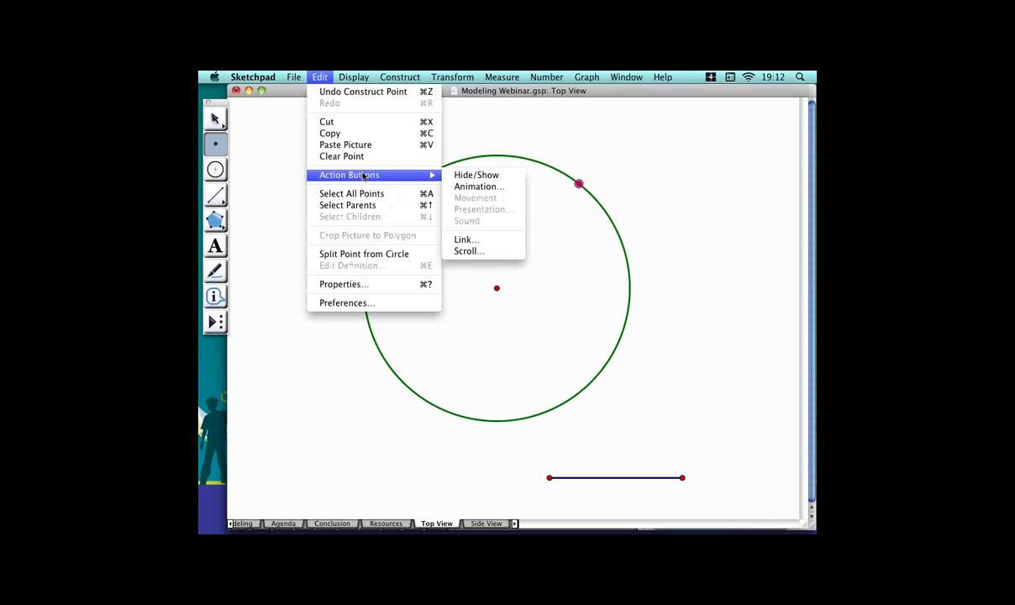
left_click(508, 187)
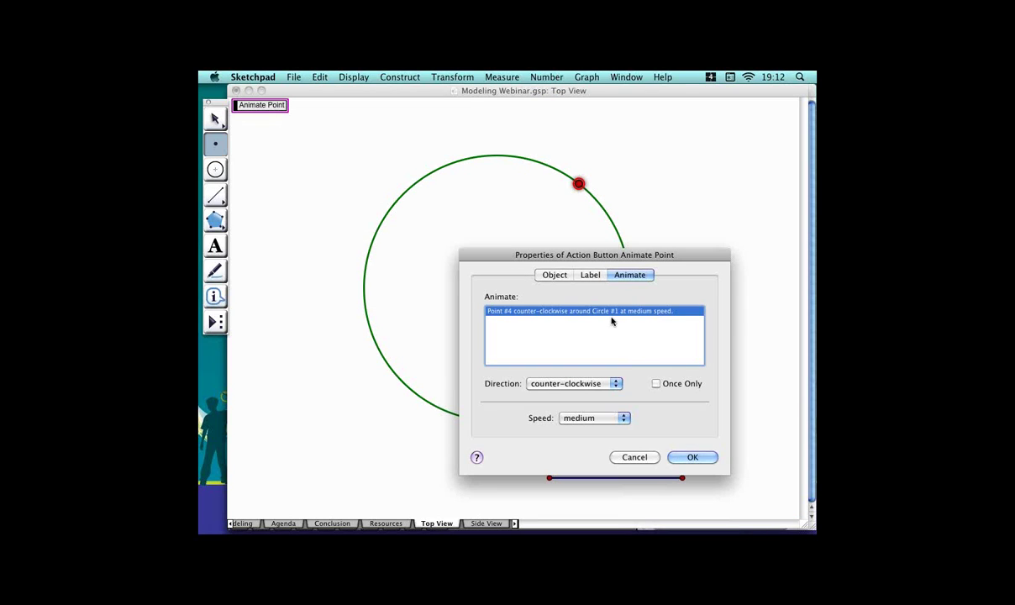
left_click(593, 276)
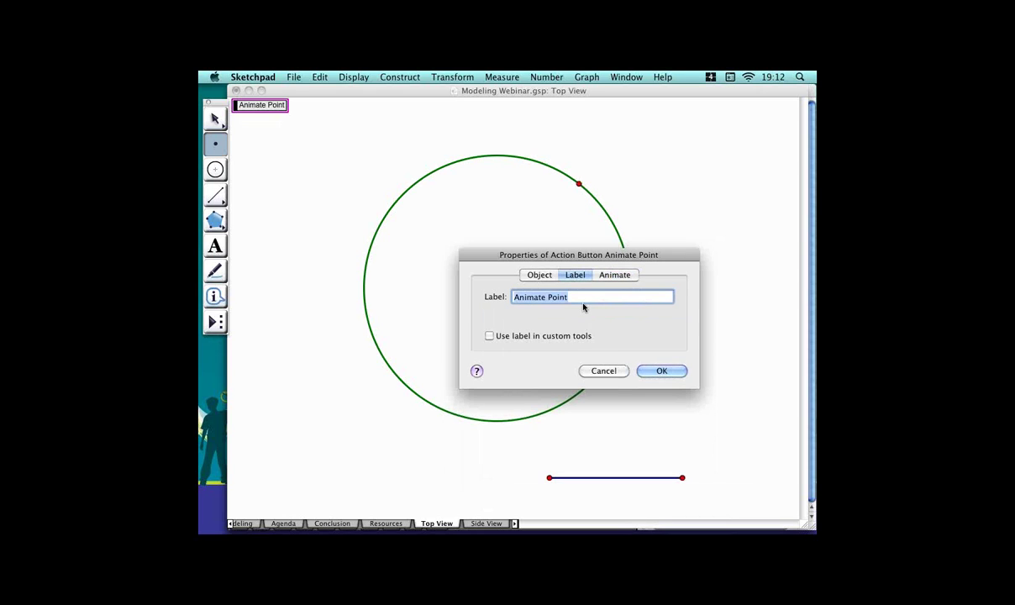
type("Animate Horses!")
left_click(677, 371)
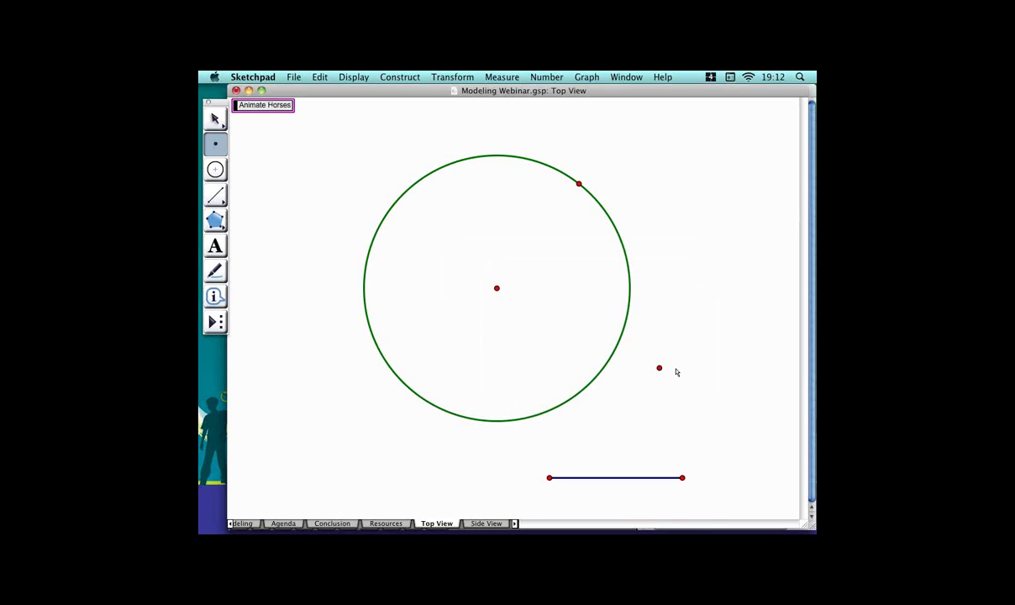
left_click(215, 118)
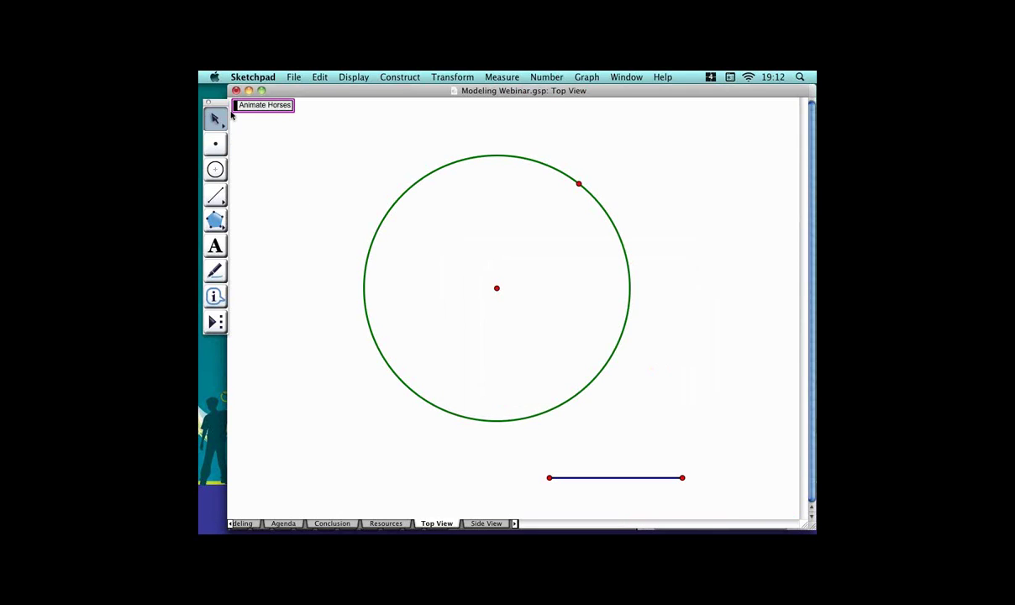
left_click(276, 110)
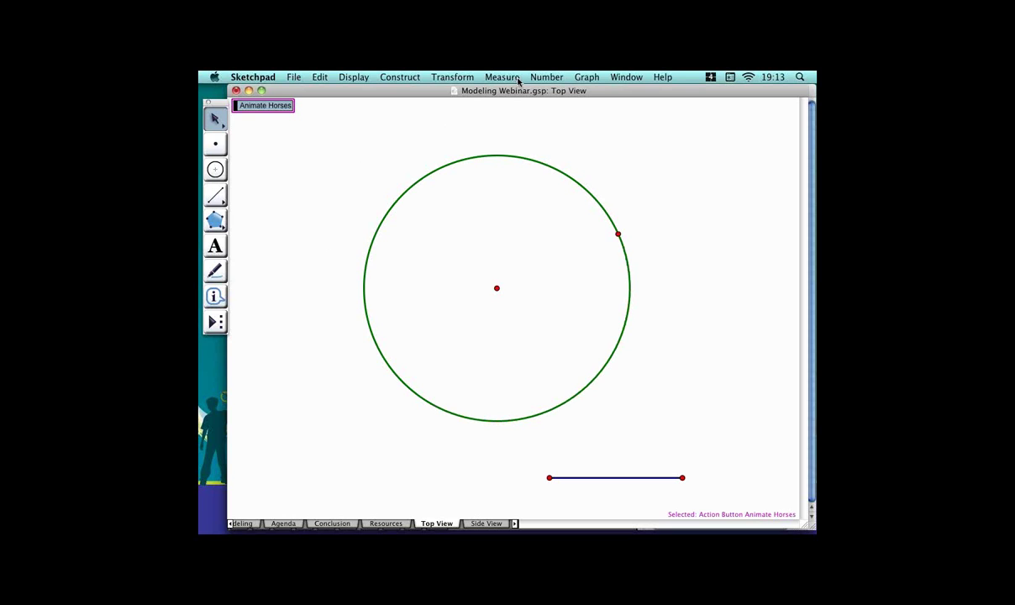
Create a new unitless parameter named n with the value 12.
left_click(561, 77)
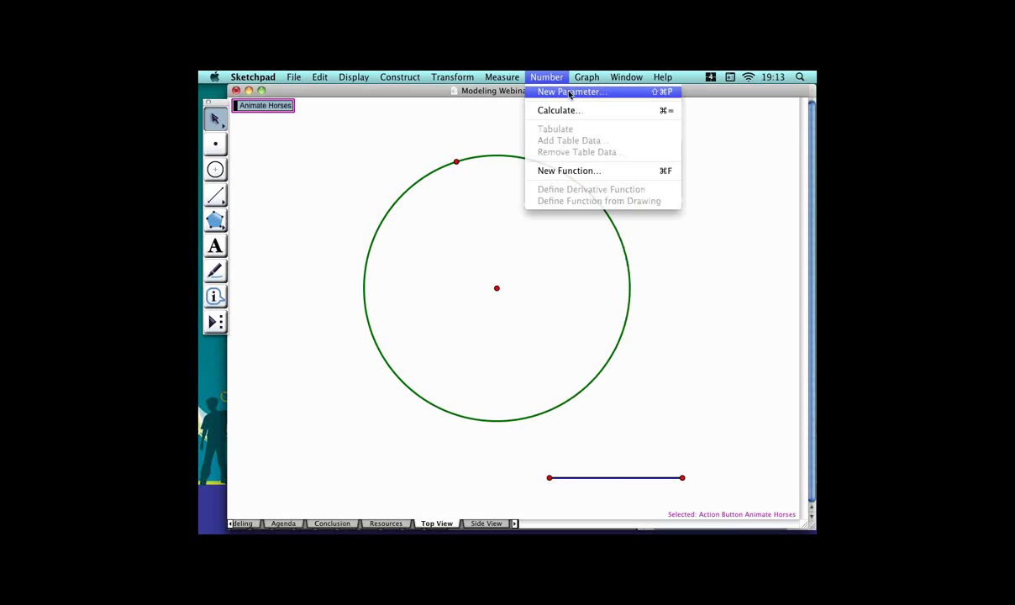
left_click(569, 93)
type("n")
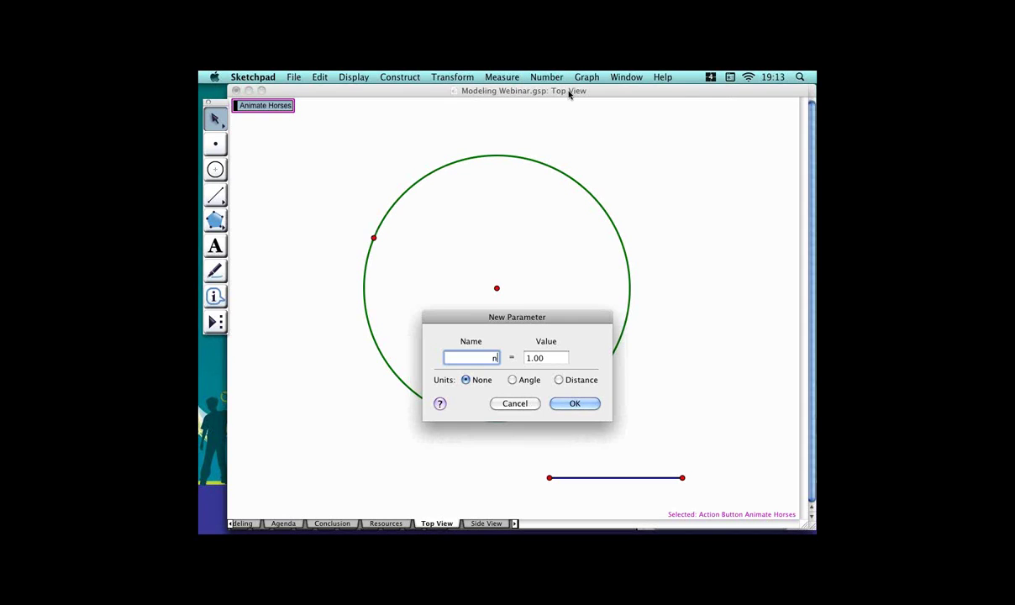
key("Tab")
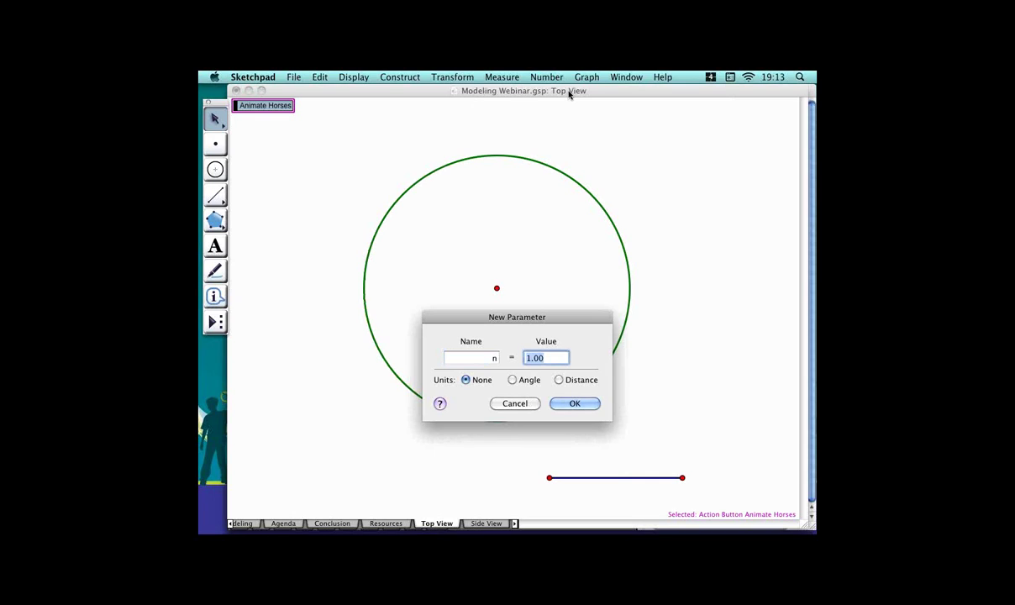
type("12")
left_click(590, 405)
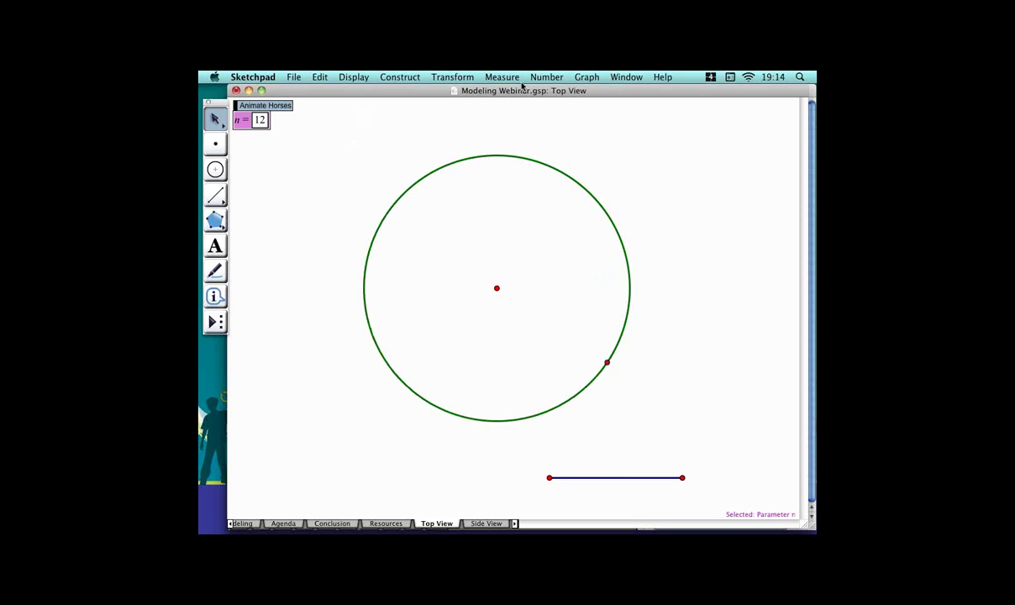
Add a calculation to the sketch that divides 360° by the parameter n.
left_click(566, 77)
left_click(574, 115)
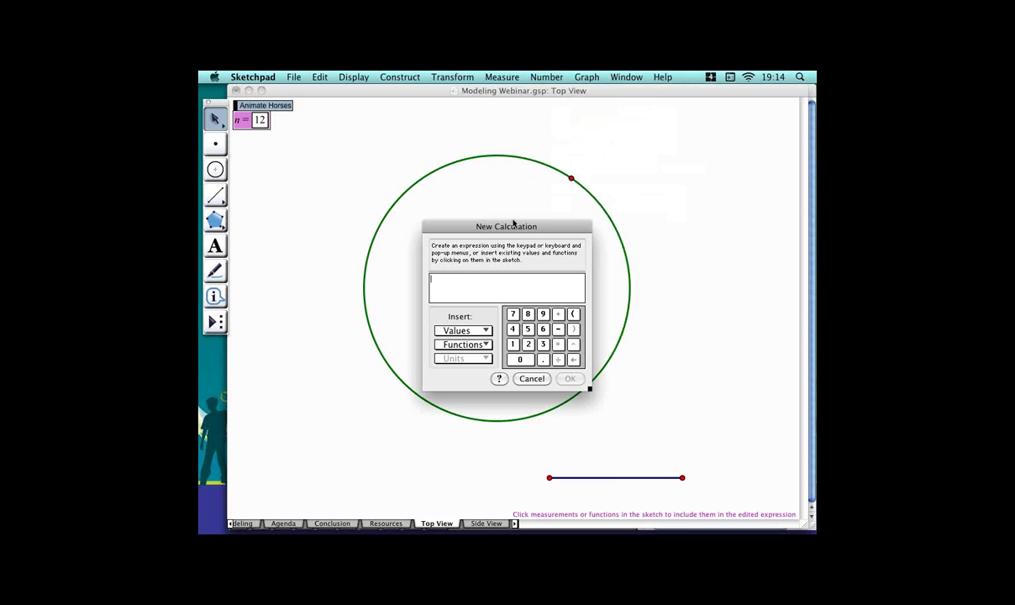
type("360° ")
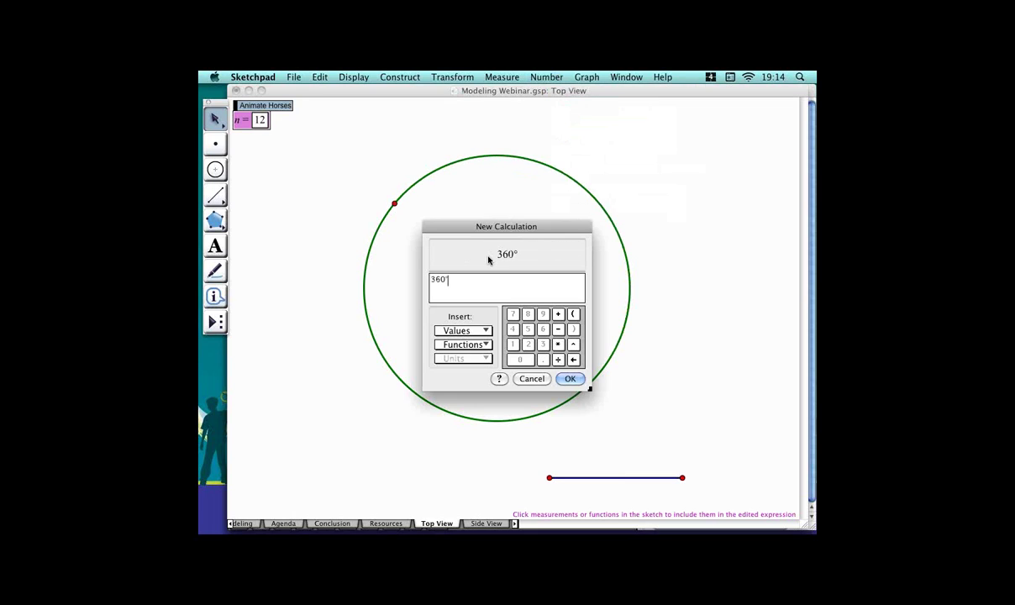
type("/")
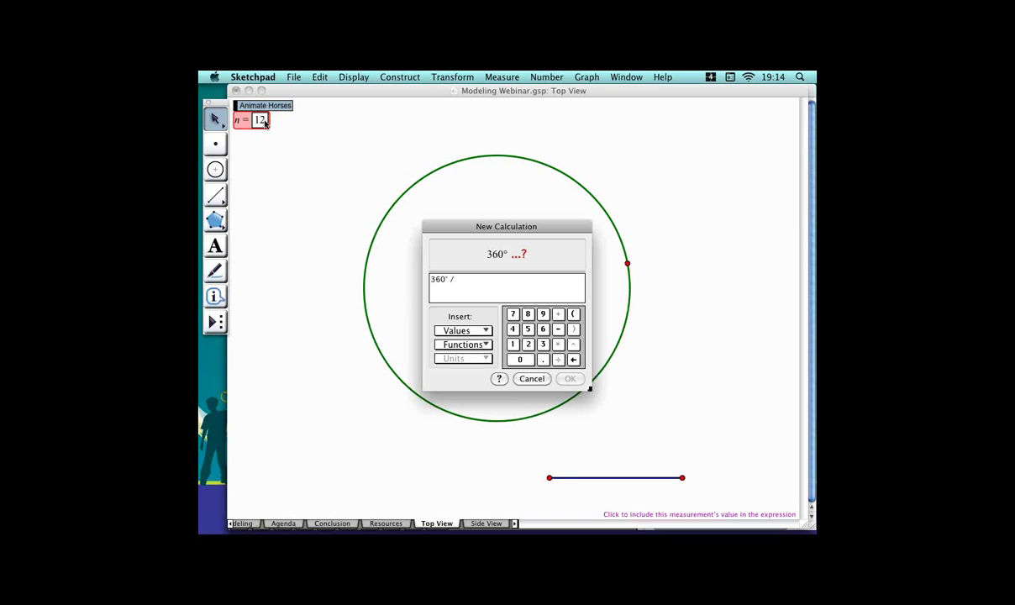
left_click(261, 121)
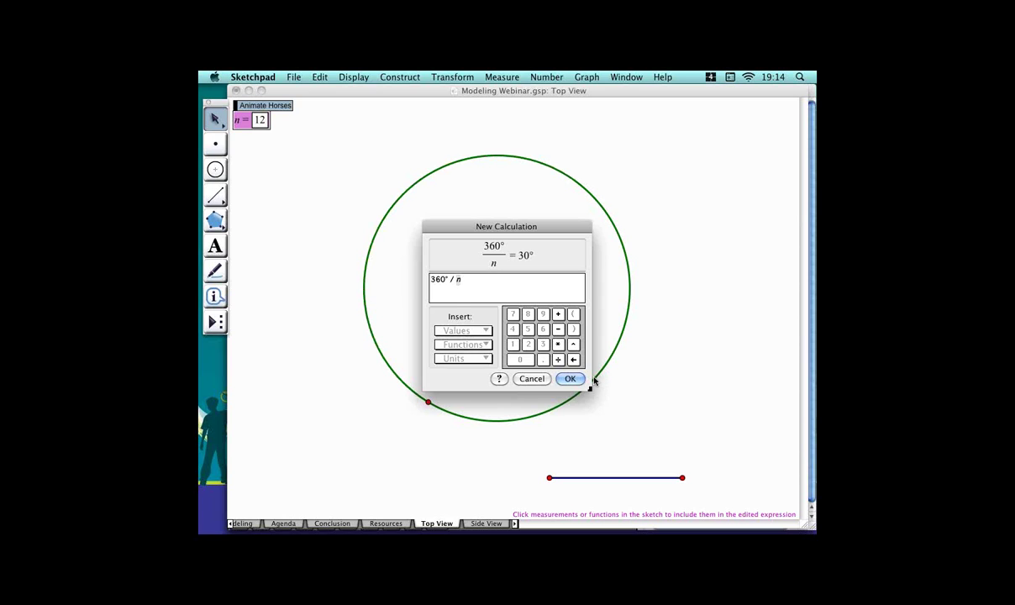
key("Return")
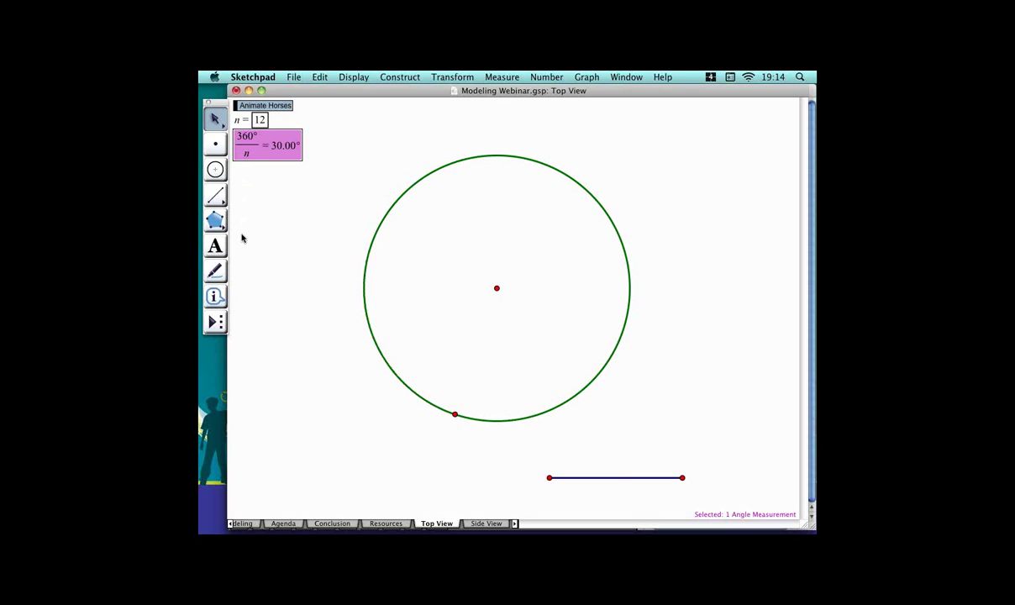
Stop the animation, rotate the point on the circle about the circle's center by the calculated angle 360°/n, and restart the animation.
left_click(283, 107)
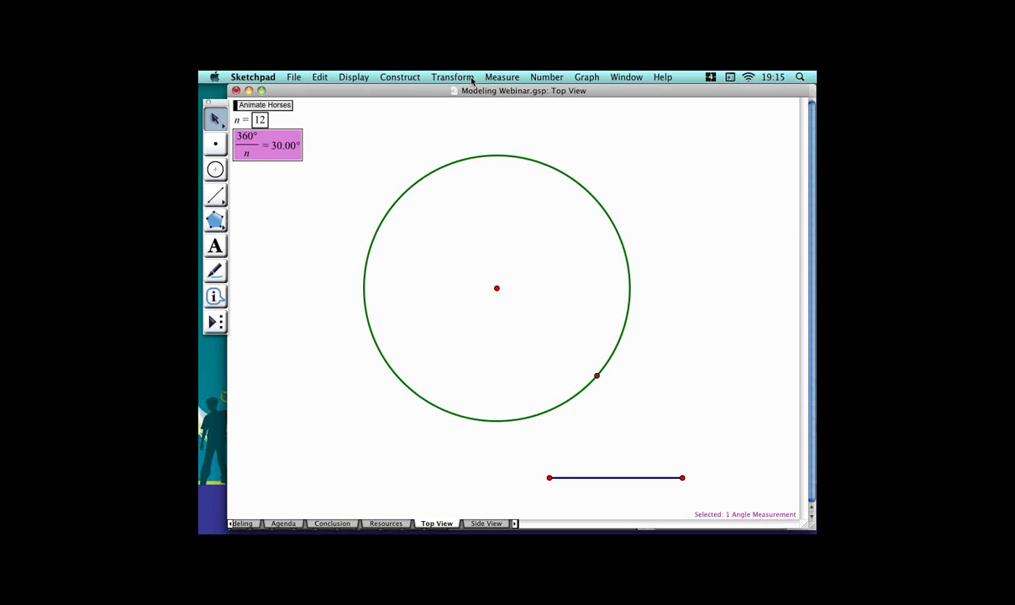
left_click(573, 306)
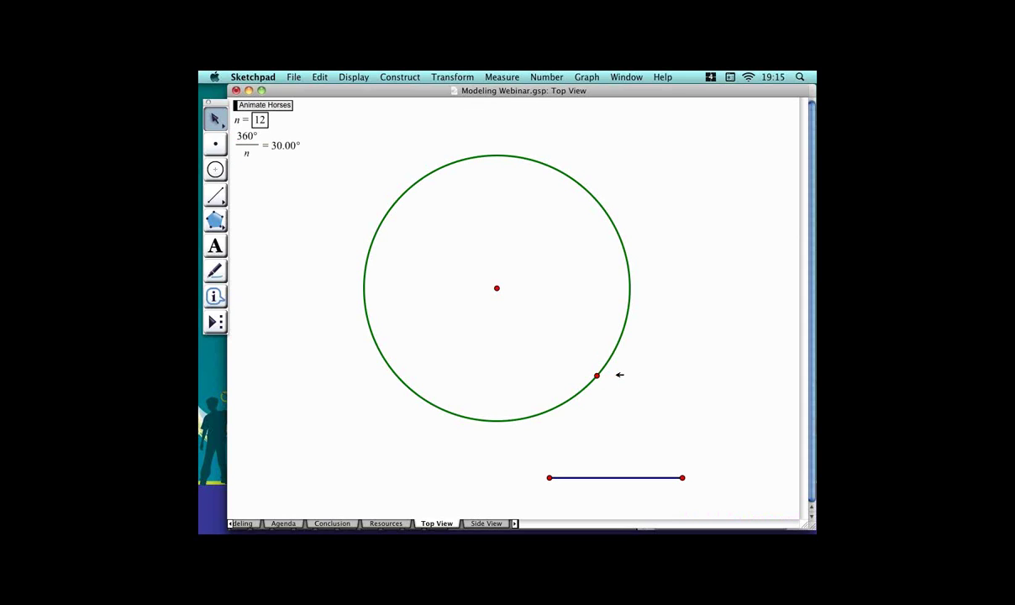
left_click(616, 374)
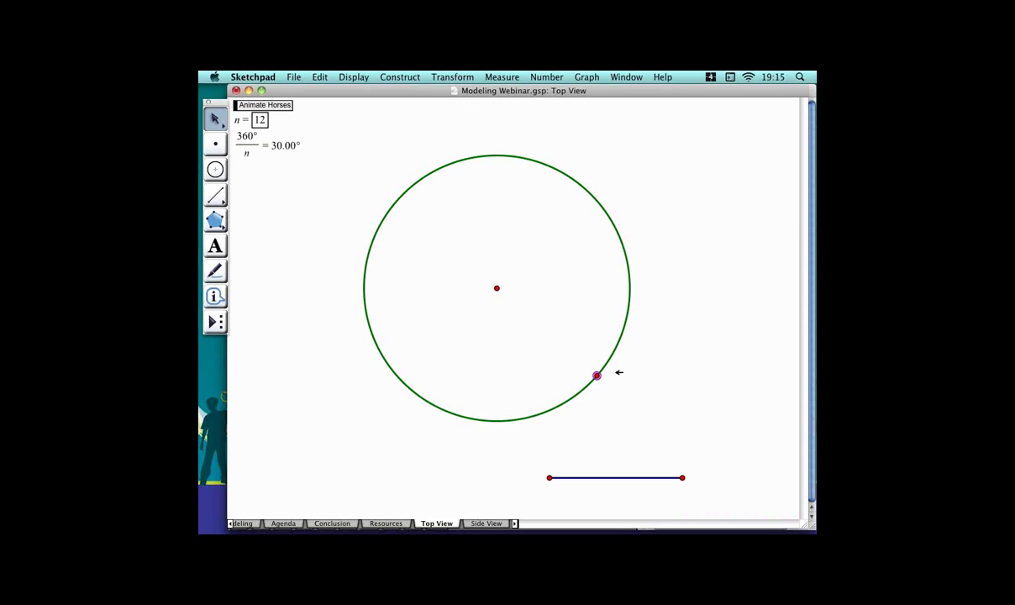
left_click(468, 77)
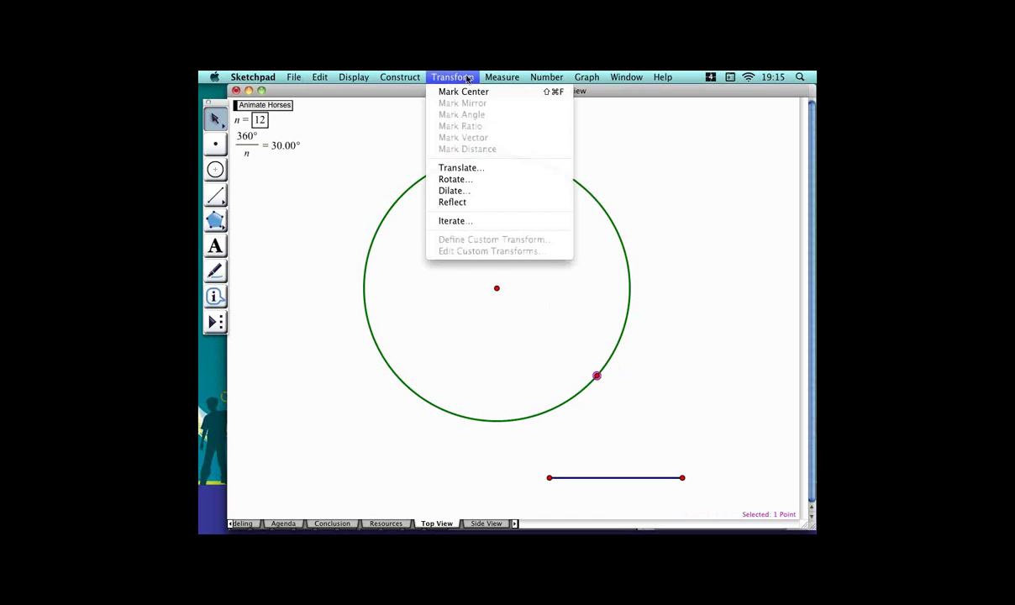
left_click(474, 180)
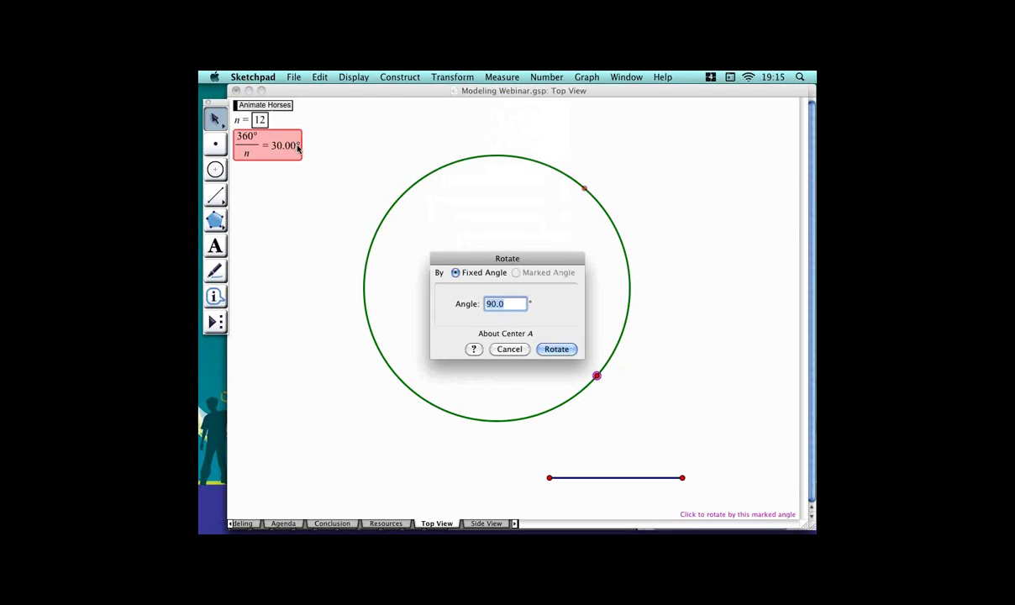
left_click_drag(495, 259, 593, 137)
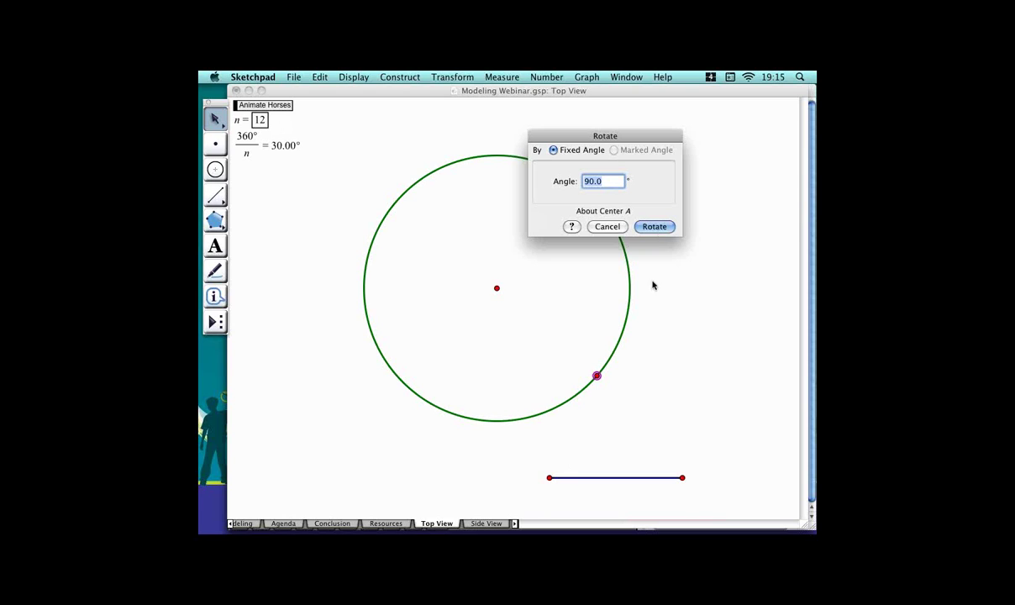
left_click(704, 482)
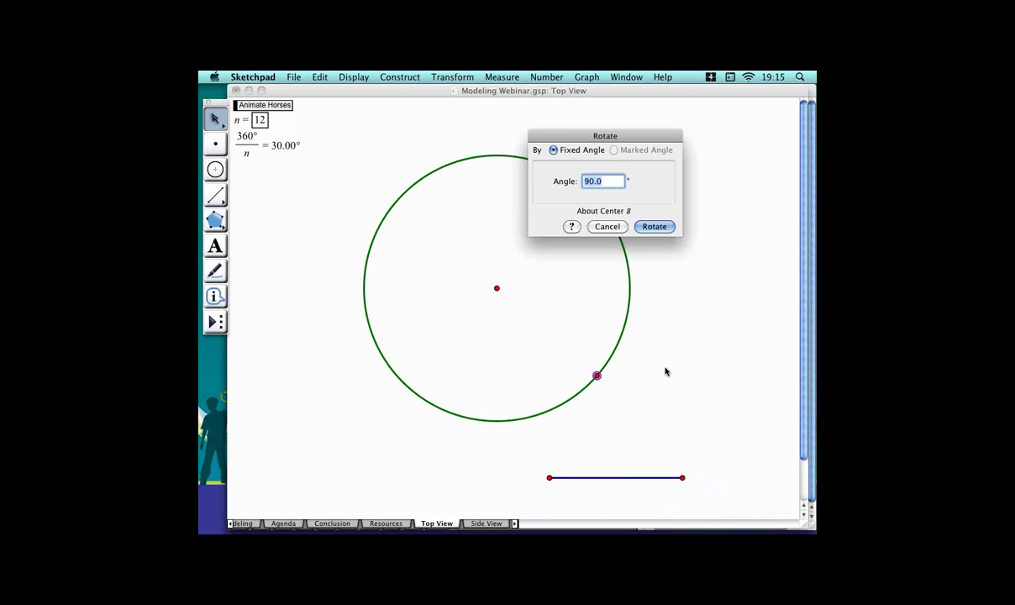
left_click(517, 292)
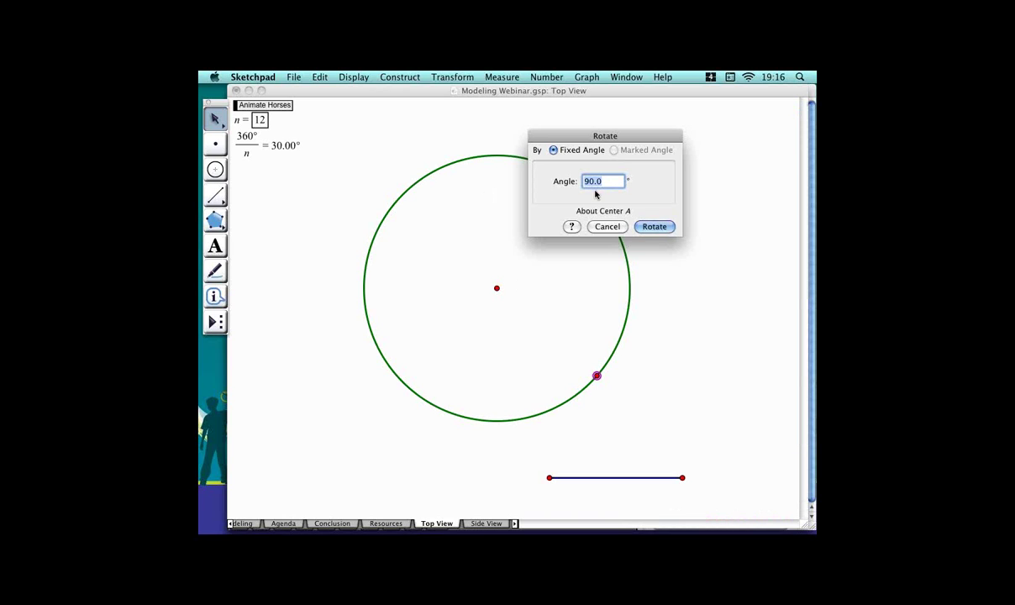
left_click_drag(651, 139, 746, 138)
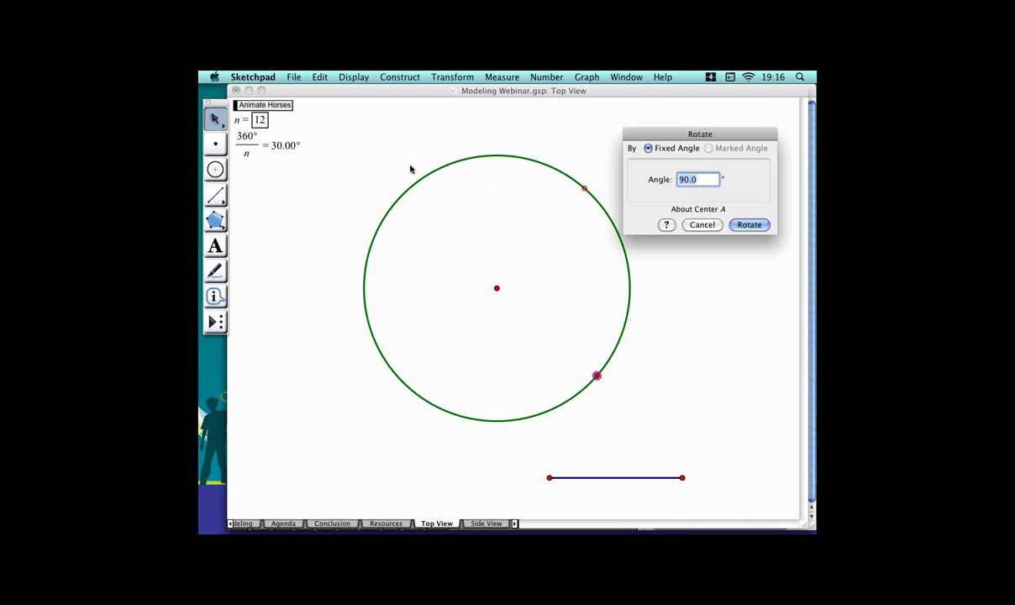
left_click(282, 150)
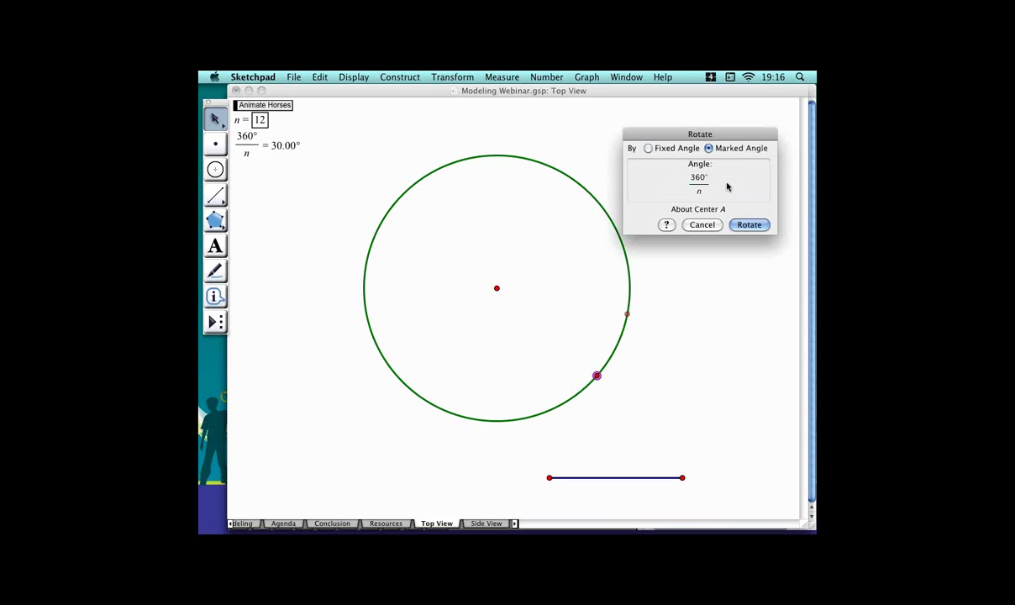
left_click(768, 226)
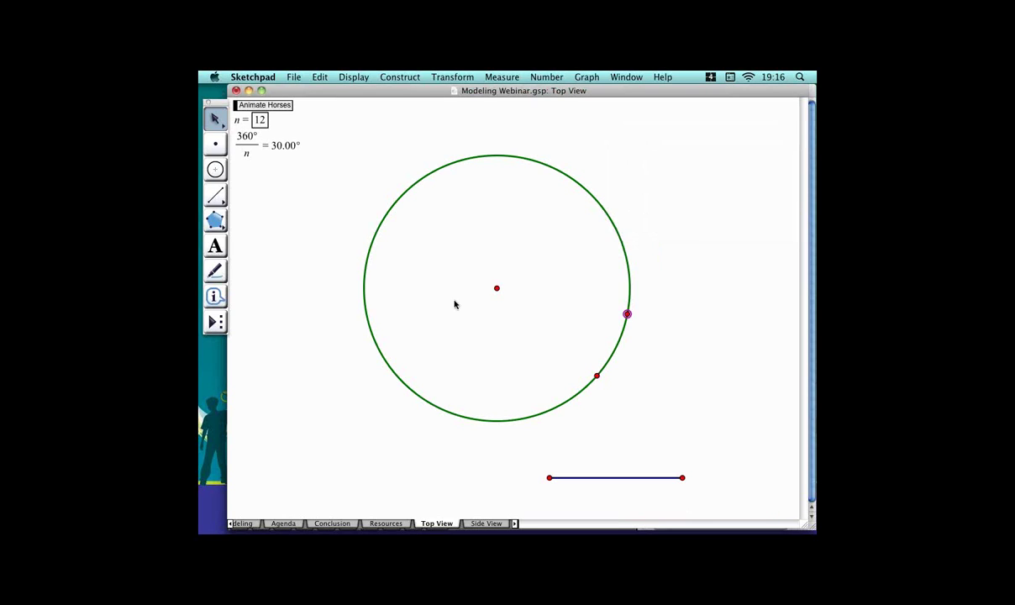
left_click(290, 106)
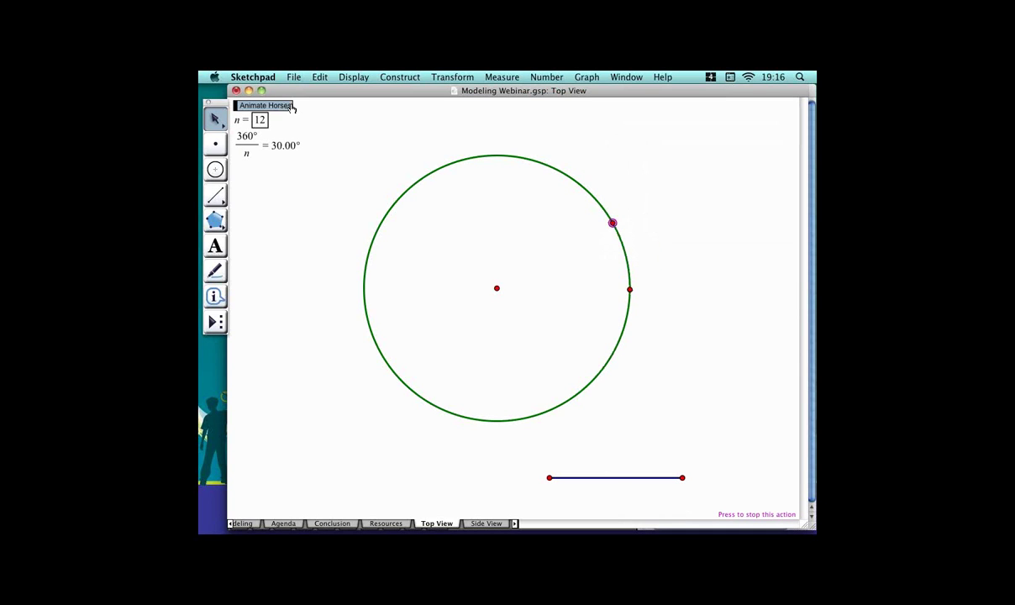
View the Side View page, and return to the Top View page.
left_click(282, 185)
left_click(514, 523)
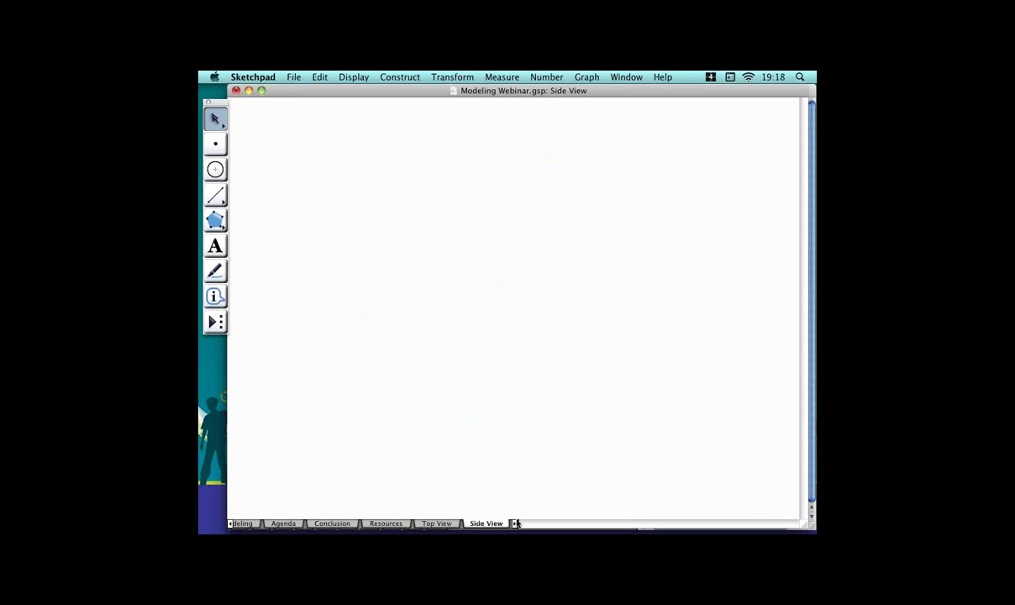
left_click(464, 523)
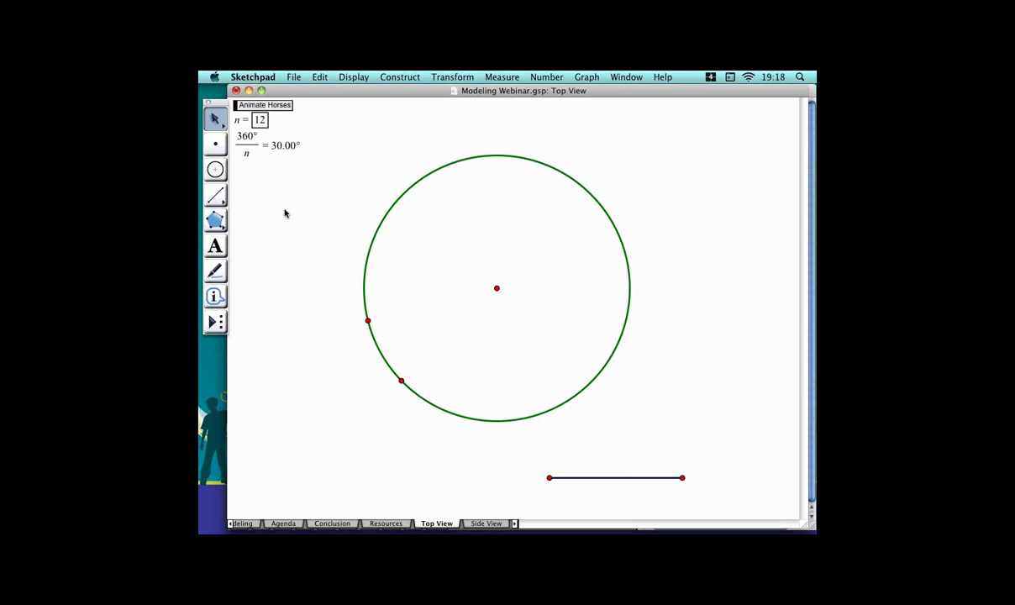
Remove the blank Side View page from the document's pages.
left_click(294, 77)
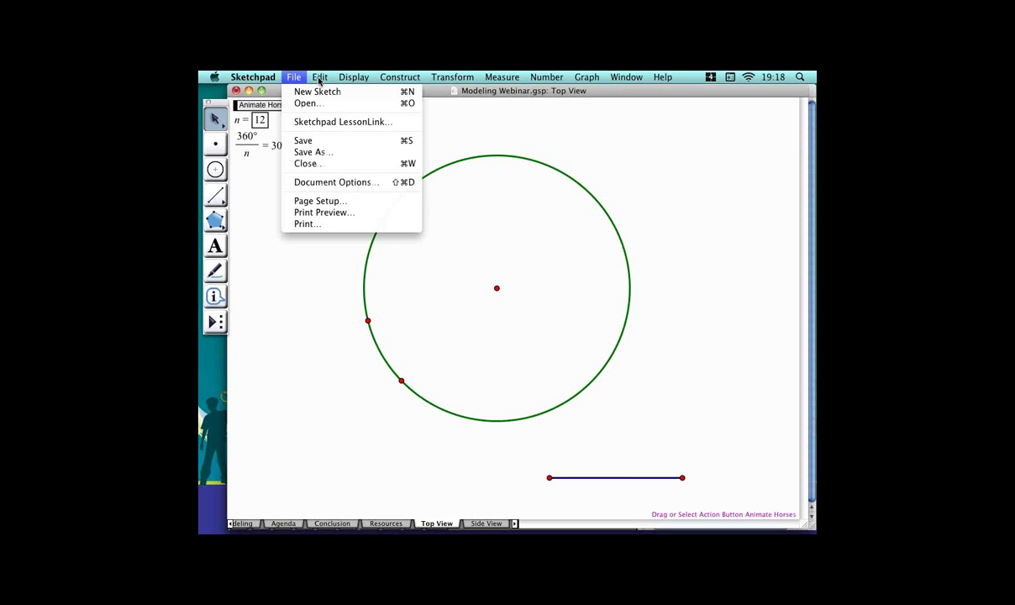
left_click(337, 183)
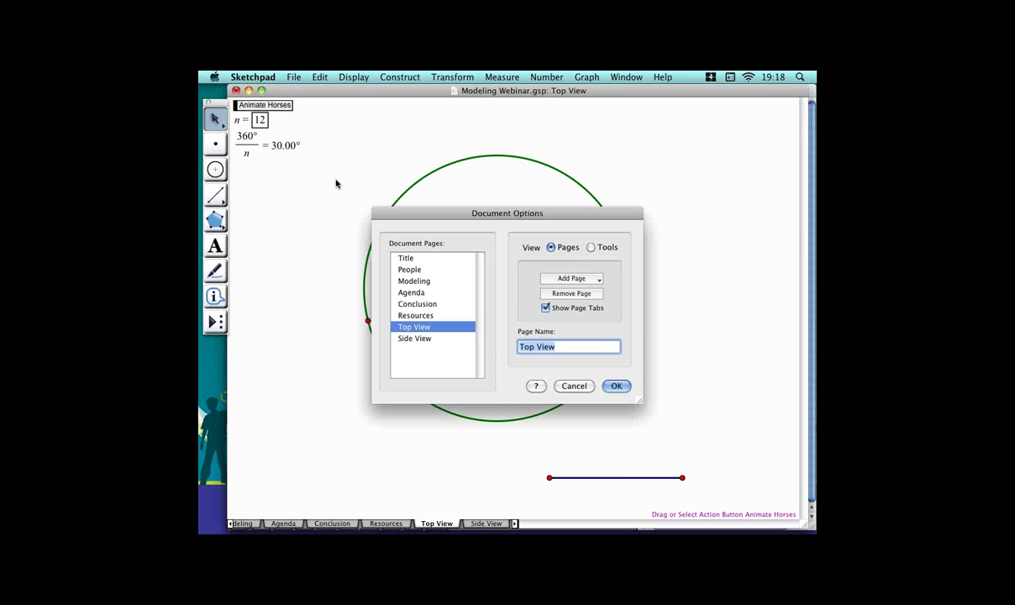
left_click(433, 339)
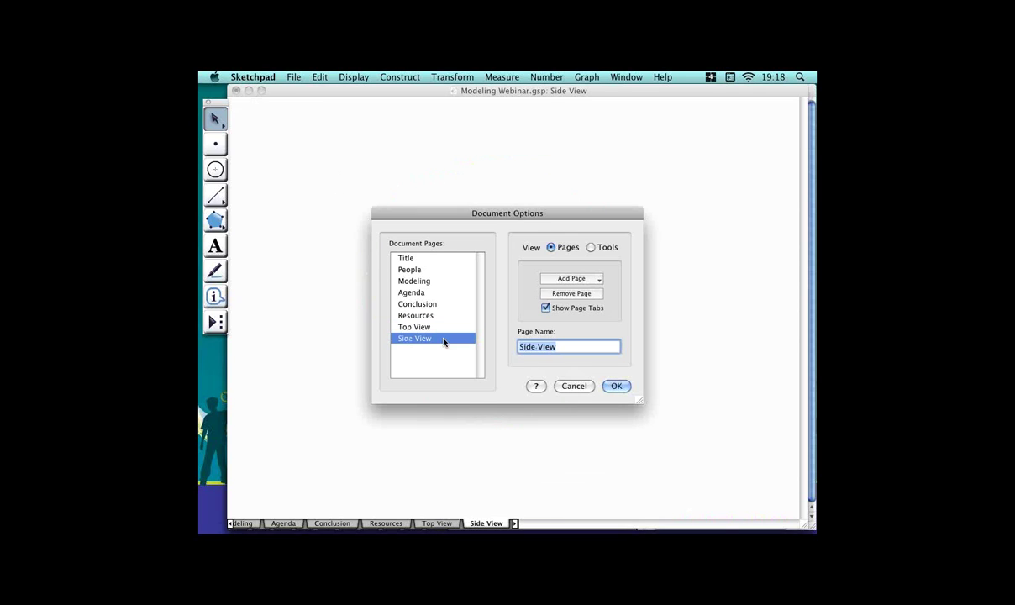
left_click(599, 294)
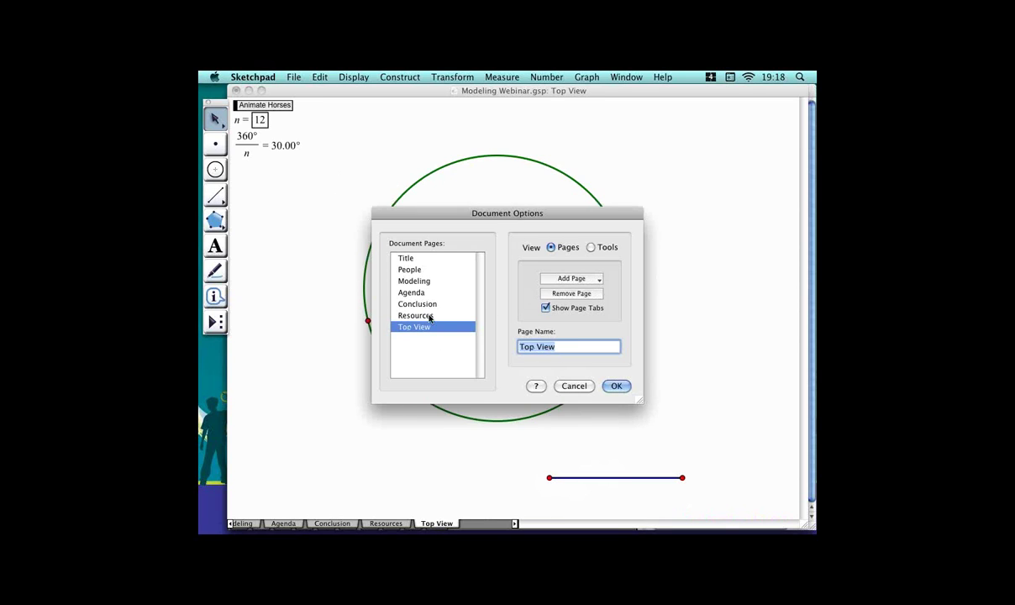
Add a duplicate of the Top View page, name it Side View 1, and confirm the document page changes.
left_click(578, 279)
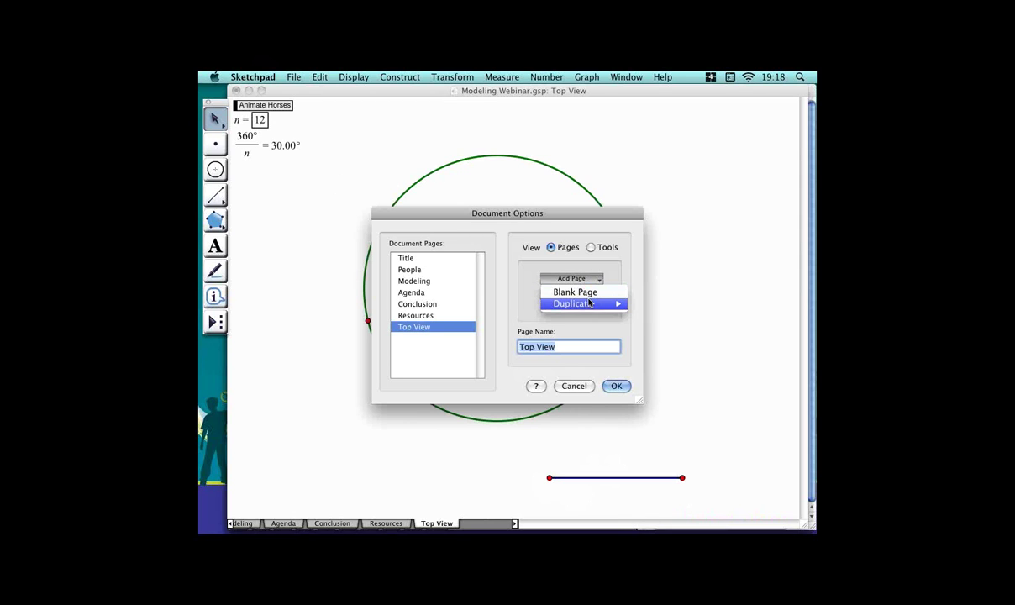
mouse_move(591, 303)
left_click(687, 385)
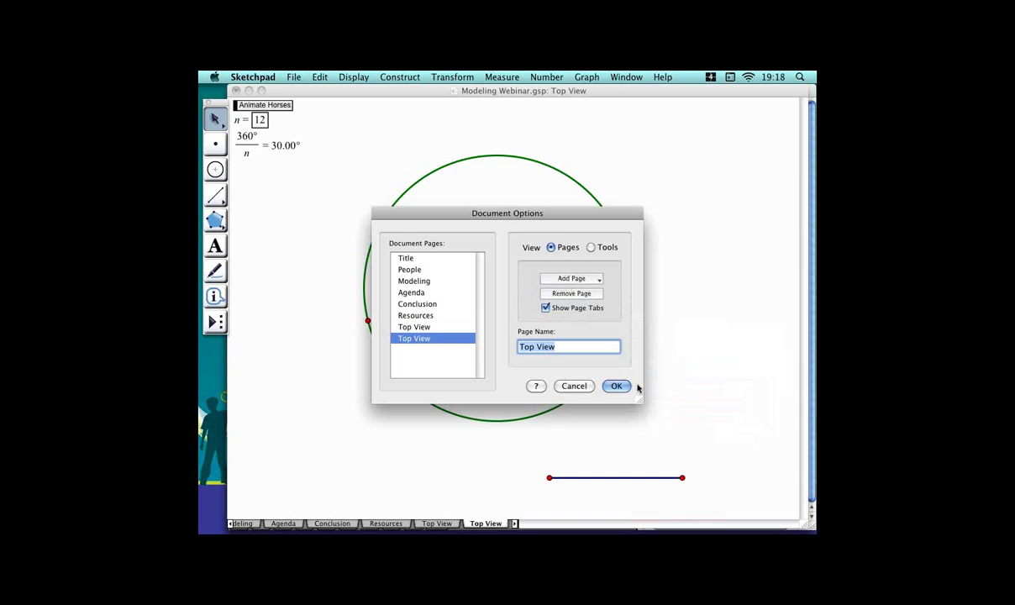
key("alt+shift+Left")
type("Side View")
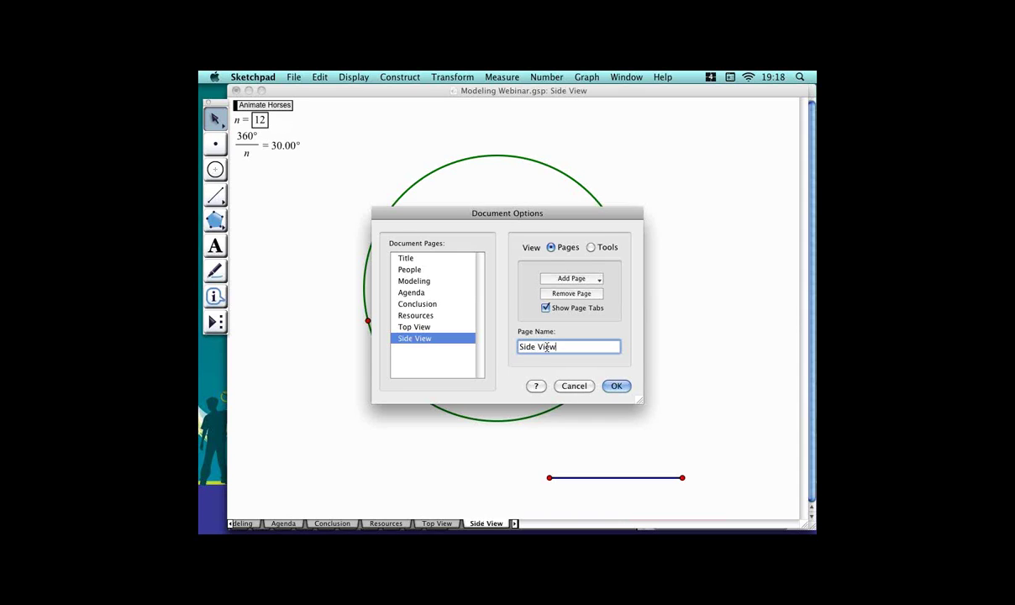
type(" 1")
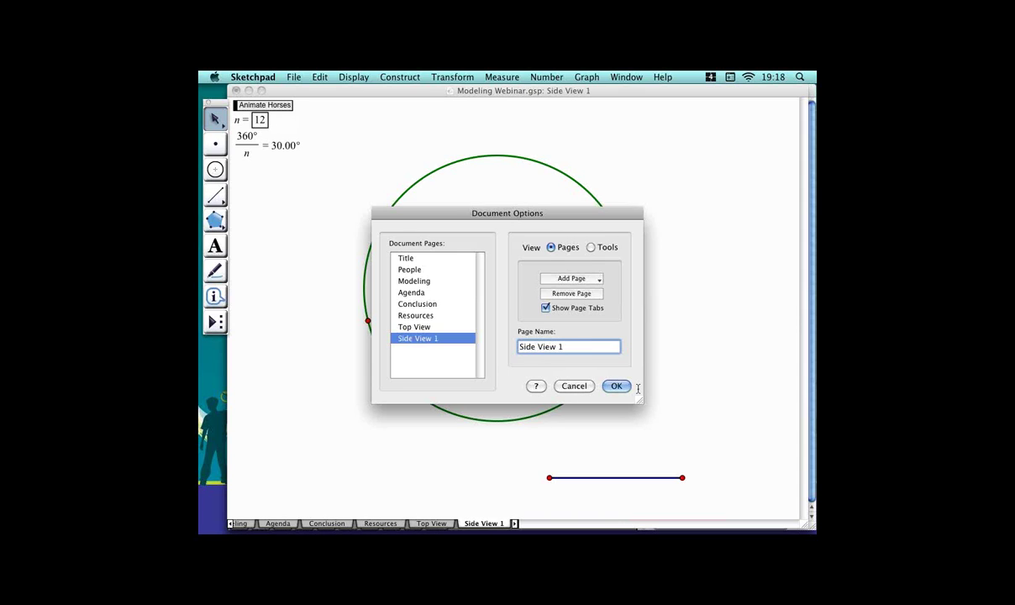
key("Return")
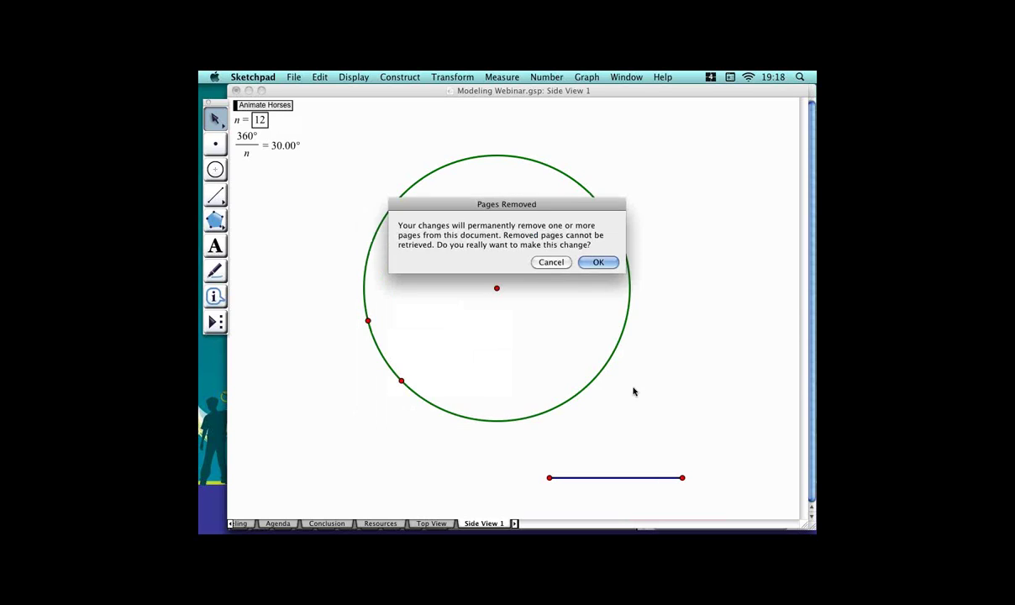
left_click(597, 262)
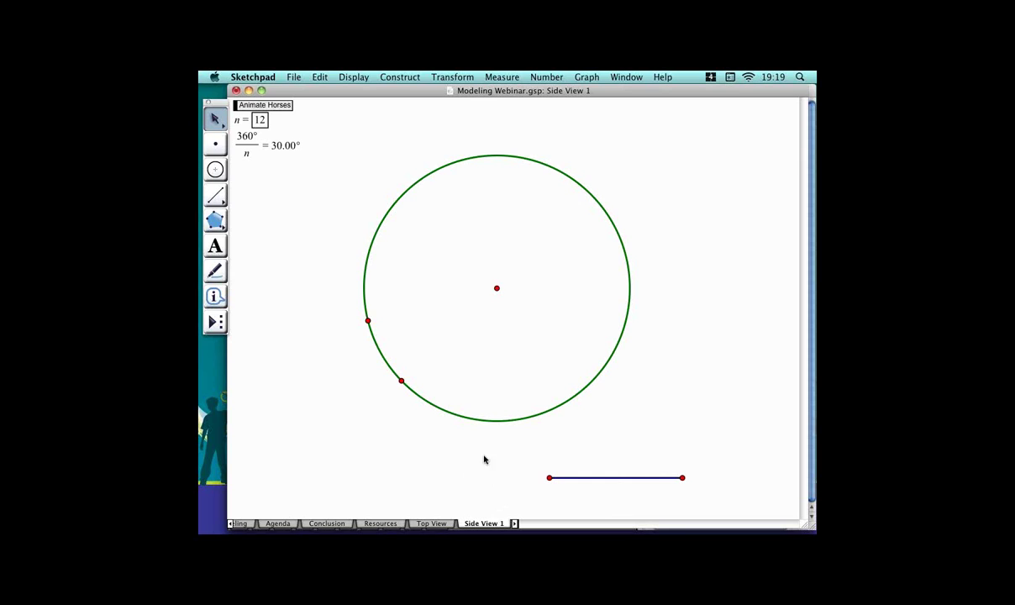
Rearrange the button, parameter and calculation to the lower left of the circle and the radius segment to its lower right.
left_click_drag(278, 204, 234, 95)
left_click_drag(283, 144, 284, 494)
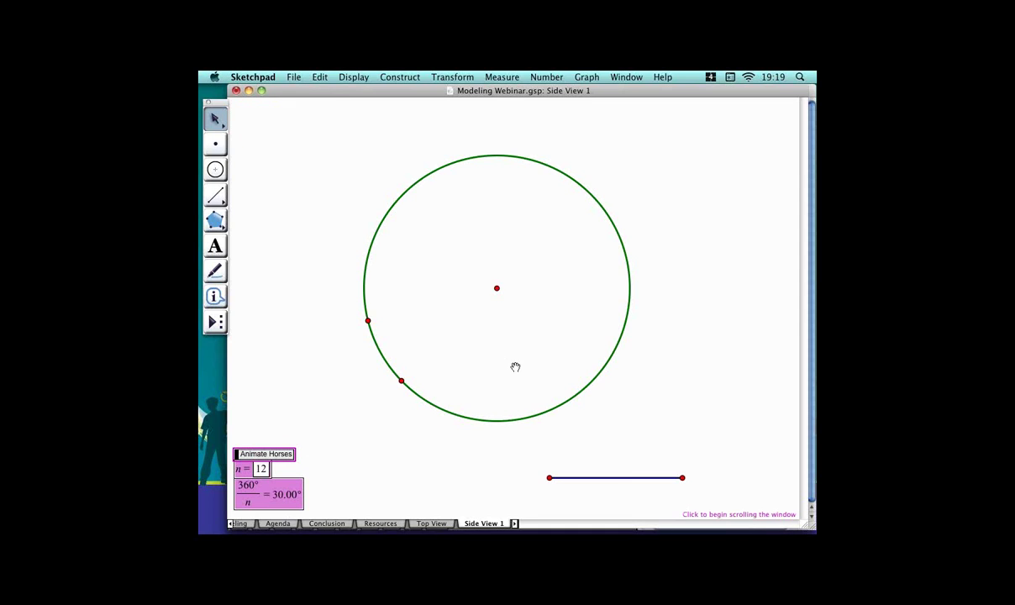
left_click_drag(515, 367, 528, 186)
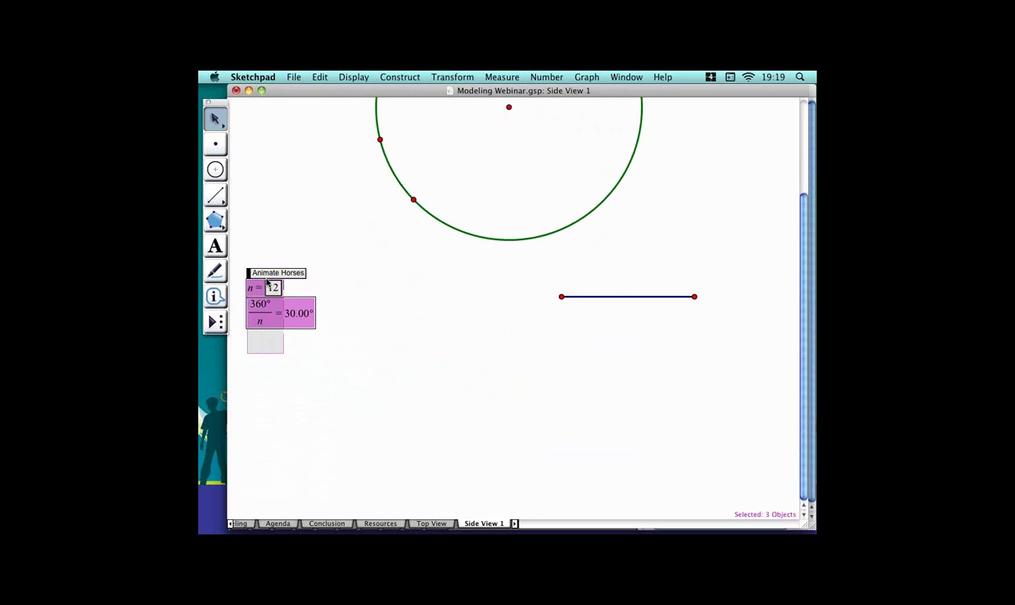
left_click_drag(273, 288, 269, 220)
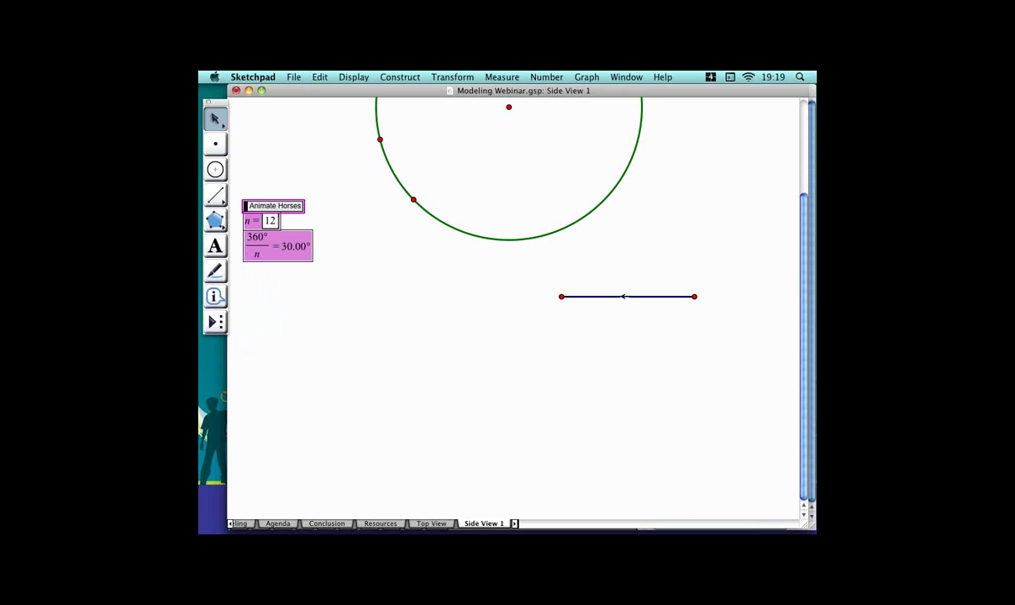
left_click_drag(626, 297, 702, 205)
left_click(700, 257)
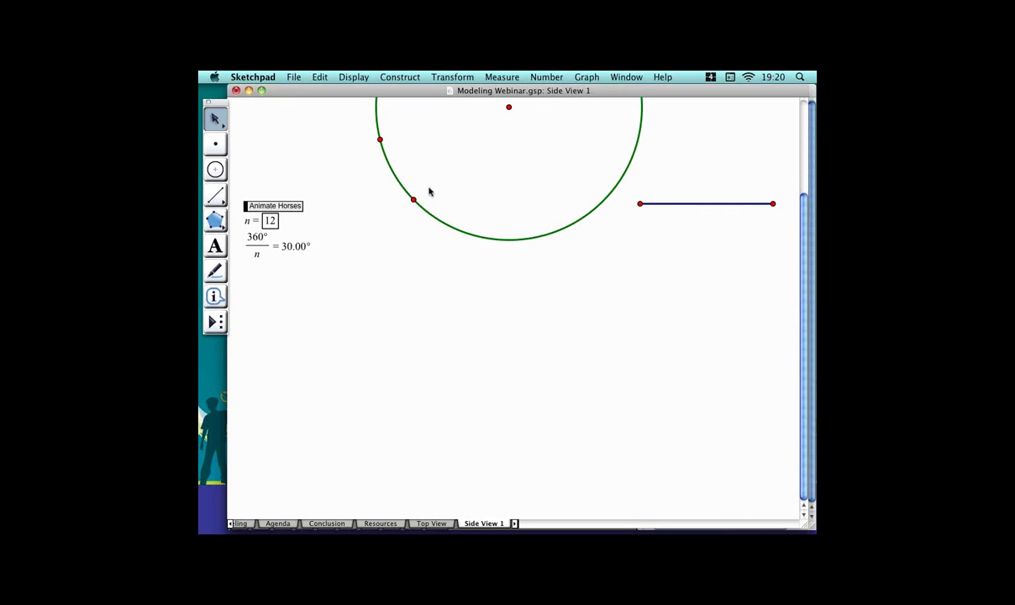
Construct a ray from the circle's center straight down past the circle's lower edge.
left_click_drag(216, 195, 289, 196)
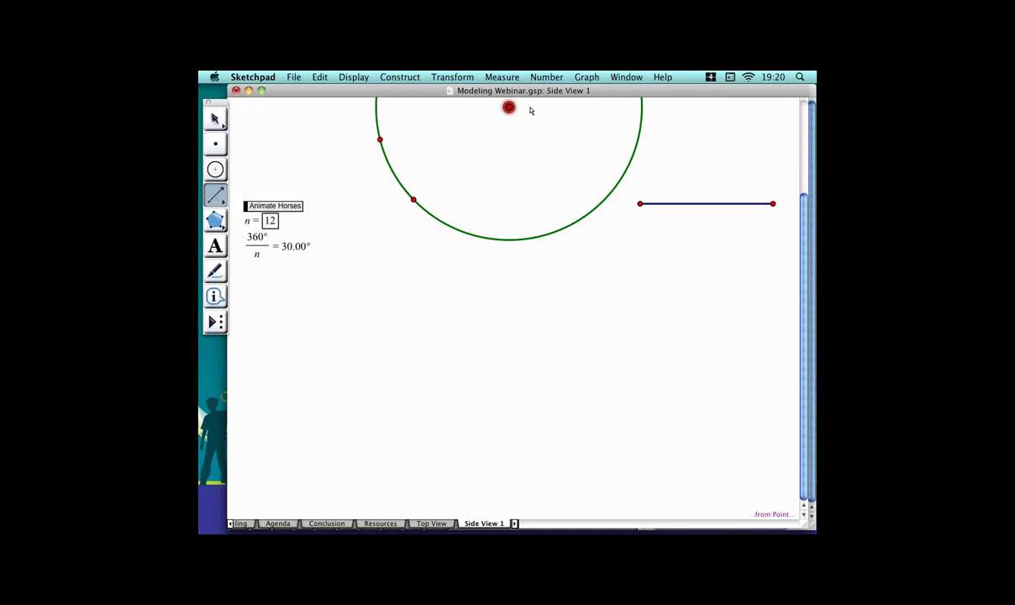
mouse_move(530, 109)
left_mouse_down()
mouse_move(523, 204)
mouse_move(534, 285)
left_mouse_up()
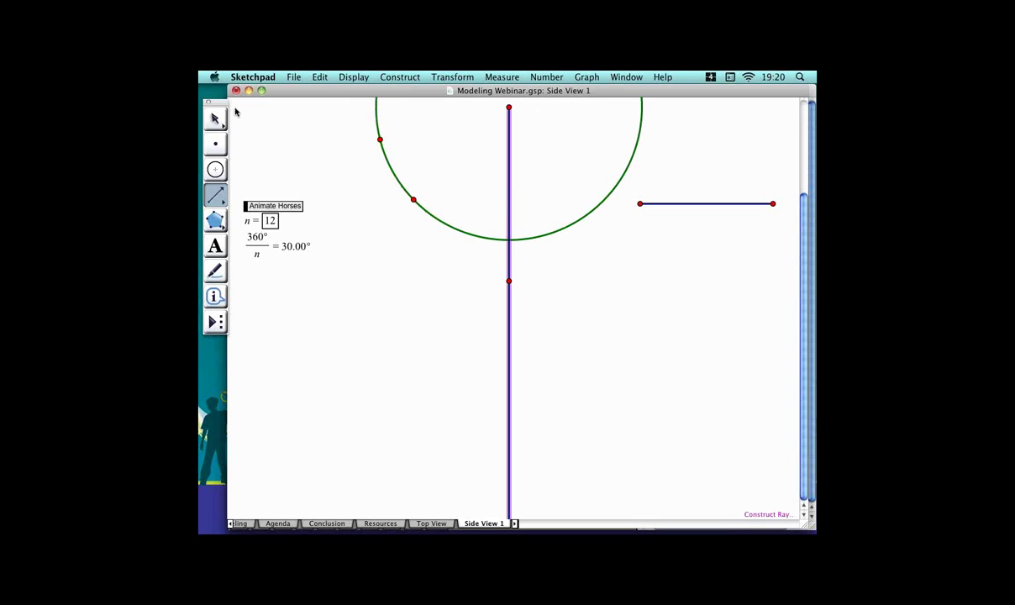
key("Escape")
key("Escape")
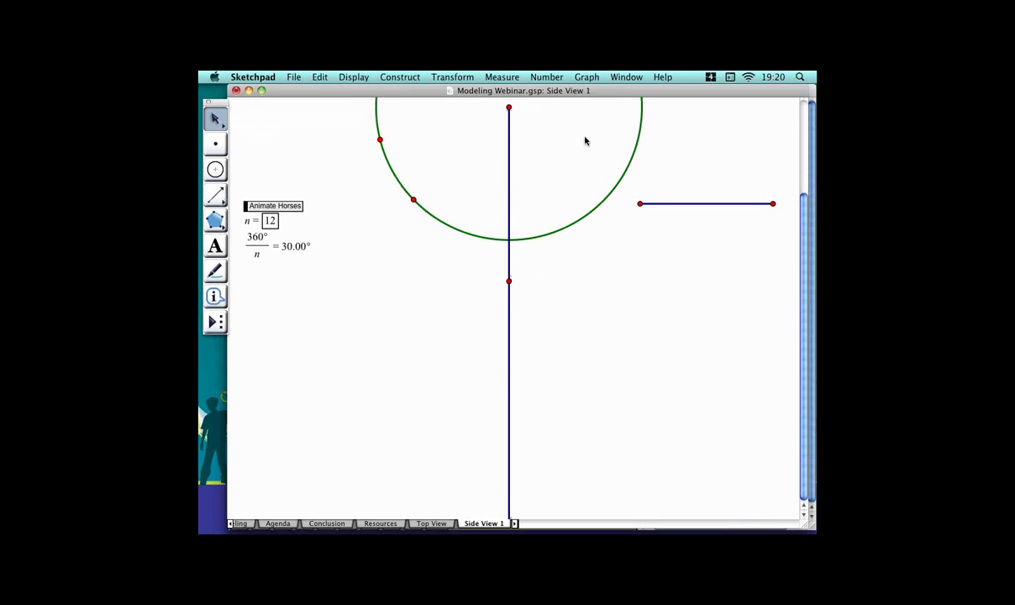
Test whether the ray holds its vertical direction by moving the circle's center slightly and the ray's lower point sideways.
mouse_move(531, 106)
left_mouse_down()
mouse_move(548, 104)
mouse_move(528, 105)
left_mouse_up()
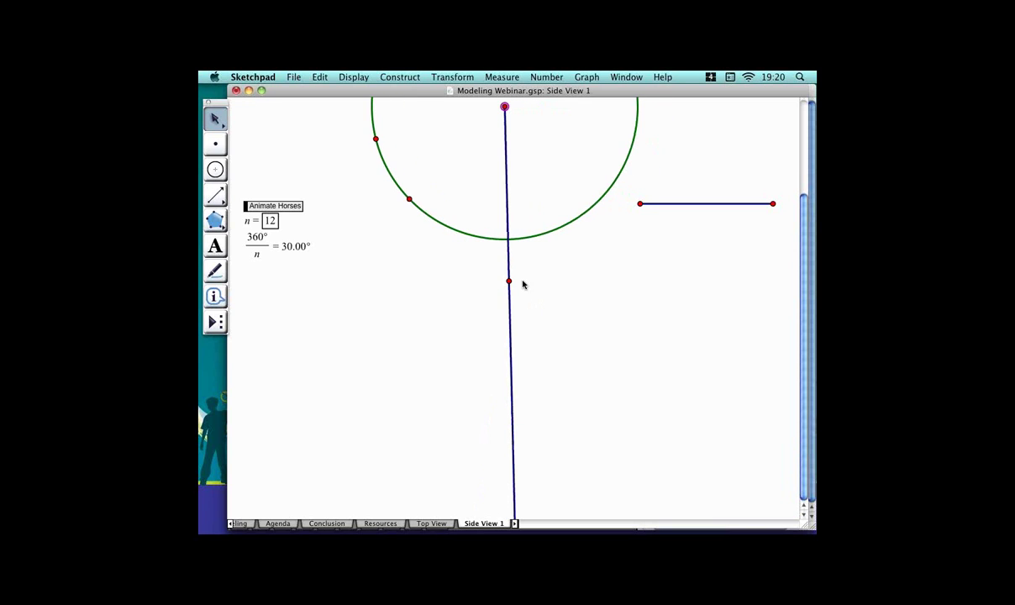
left_click_drag(532, 279, 554, 273)
left_click(556, 166)
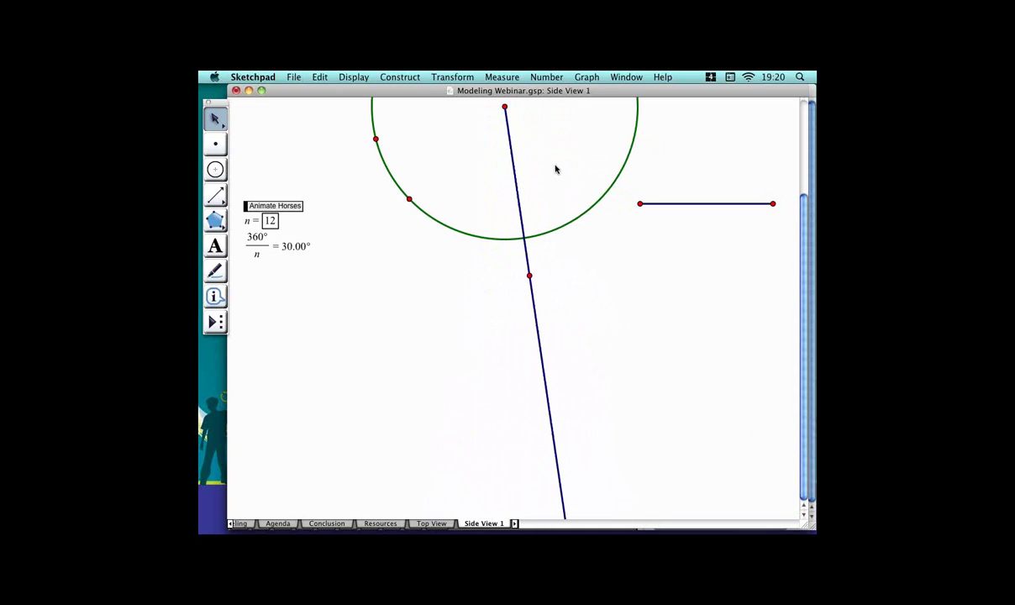
Translate the circle's center by a fixed distance of 100 pixels at a fixed angle of 270°.
left_click(528, 108)
left_click(465, 77)
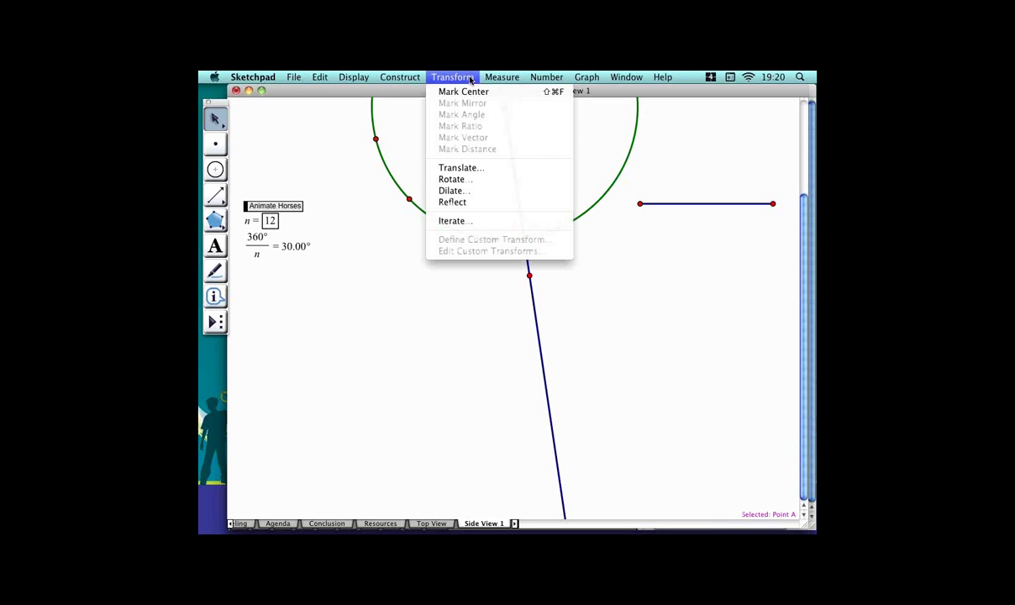
left_click(472, 173)
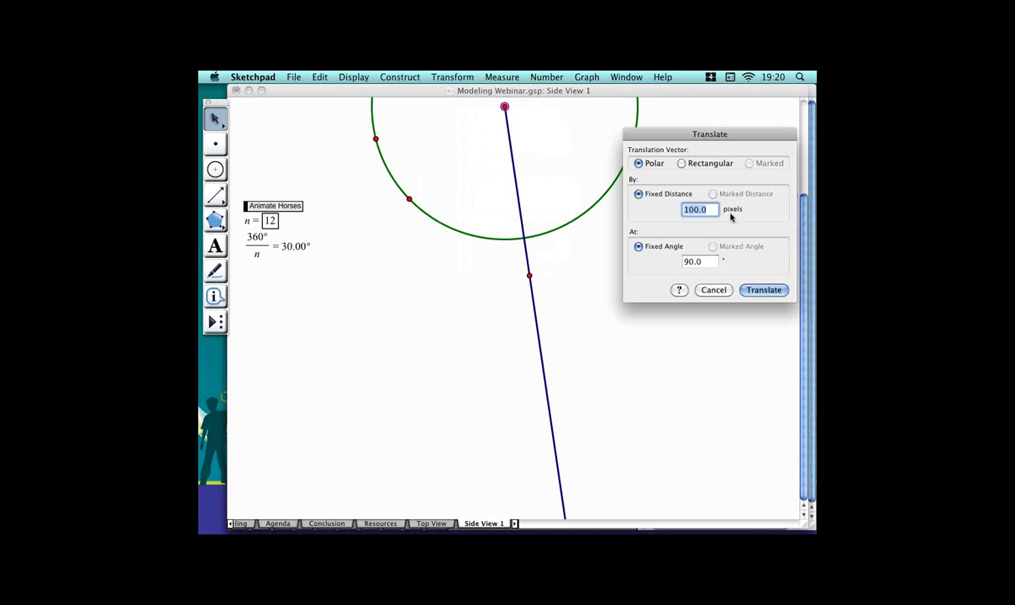
left_click(711, 262)
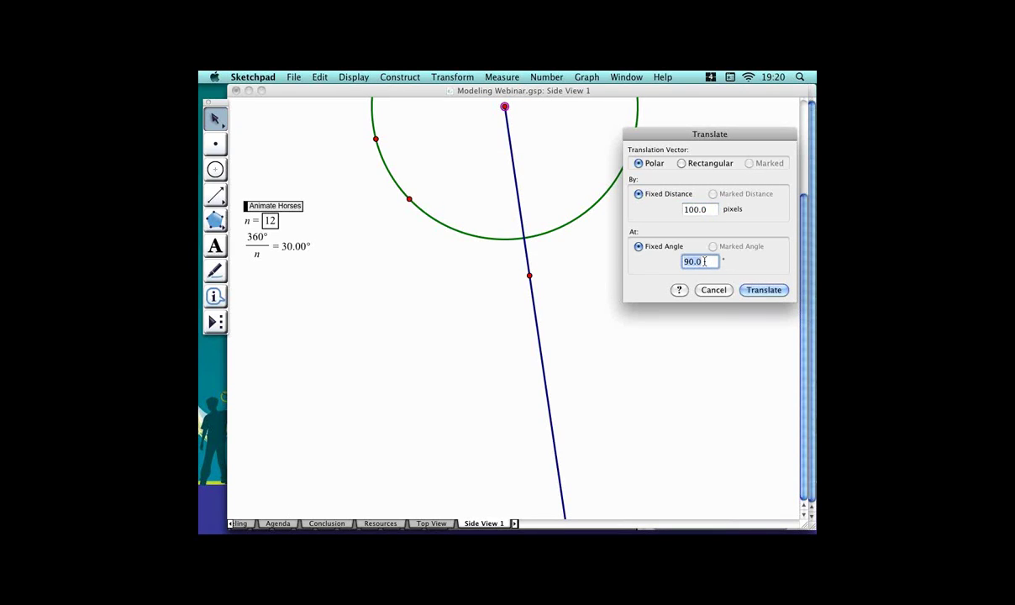
left_click(705, 264)
left_click_drag(720, 265, 684, 255)
type("270")
left_click(777, 291)
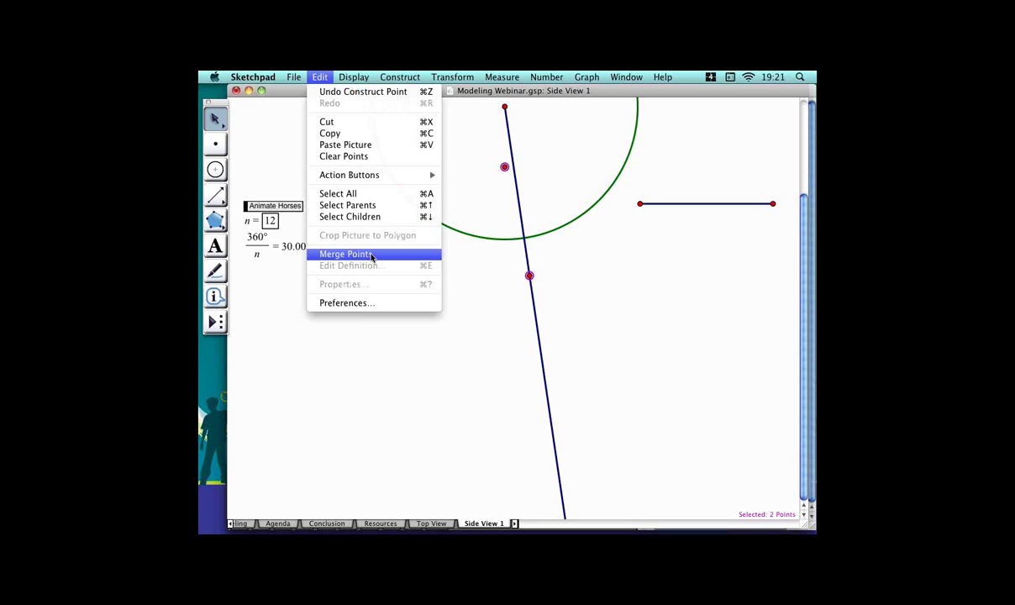
Merge the ray's lower point with the translated point, and move the circle's center slightly to test the ray's direction.
left_click(371, 255)
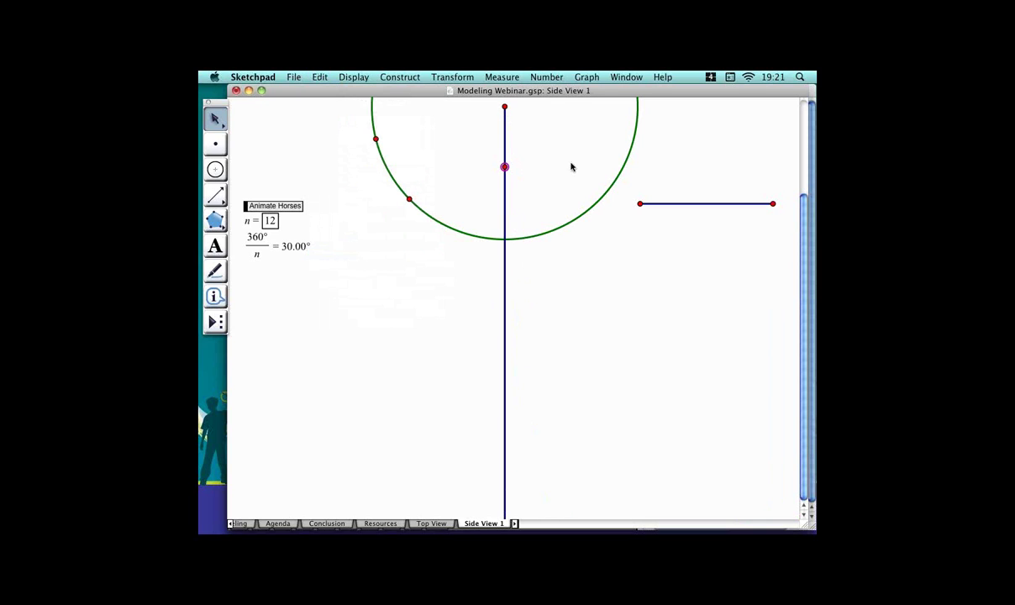
mouse_move(524, 165)
left_mouse_down()
mouse_move(523, 197)
mouse_move(524, 173)
left_mouse_up()
mouse_move(521, 117)
left_mouse_down()
mouse_move(501, 125)
mouse_move(525, 120)
left_mouse_up()
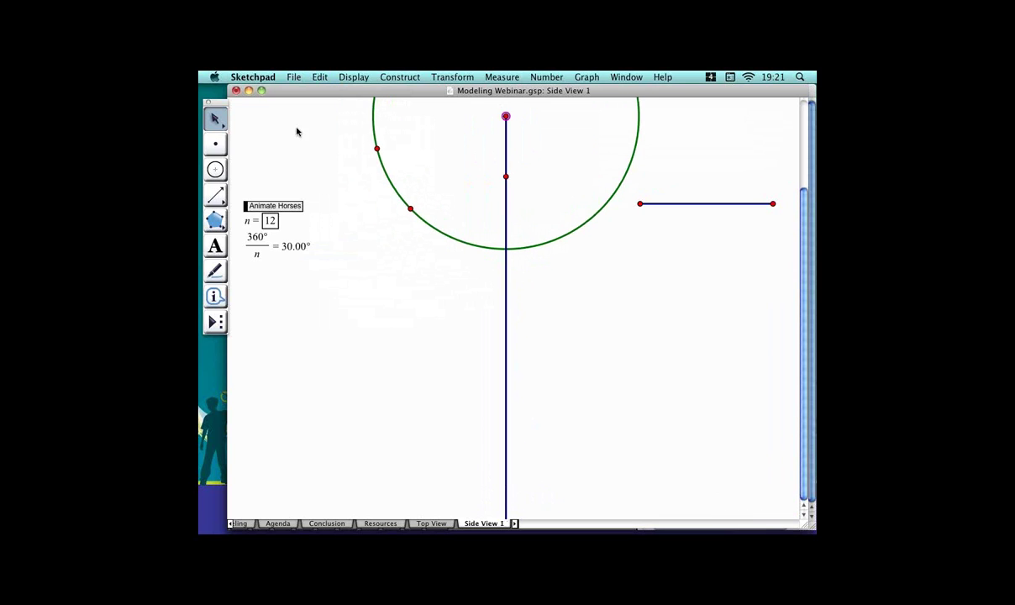
Place two points on the vertical ray below the circle, one above the other.
left_click(223, 139)
left_click(504, 349)
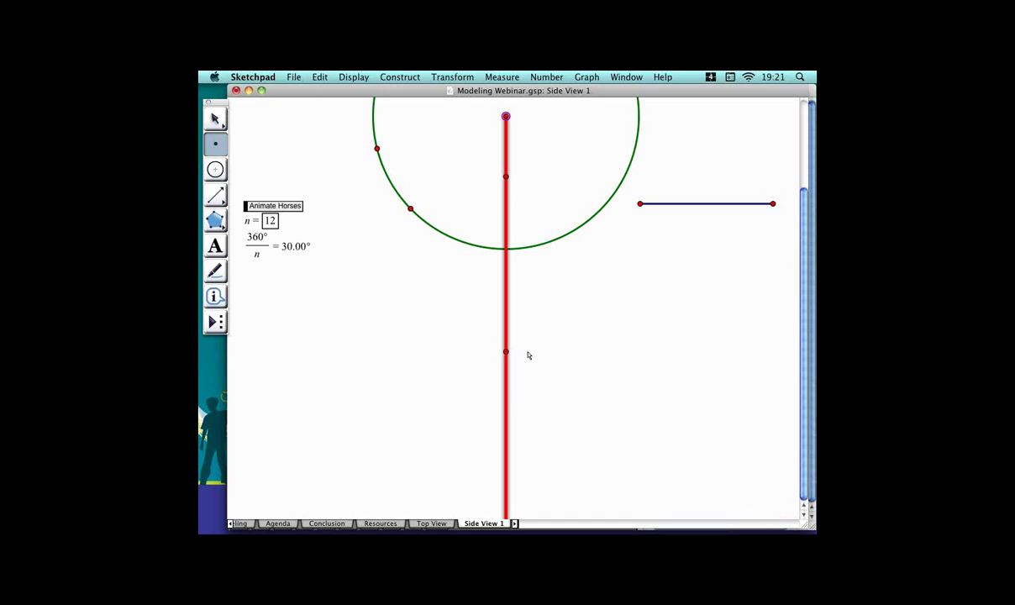
left_click_drag(523, 379, 527, 472)
left_click(531, 378)
left_click_drag(530, 378, 526, 385)
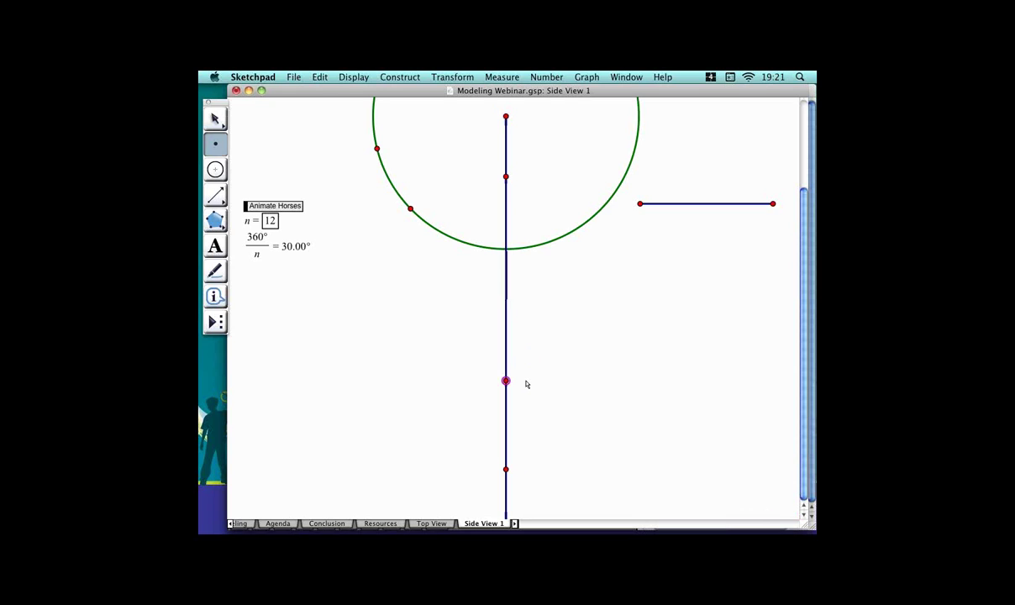
left_click(215, 118)
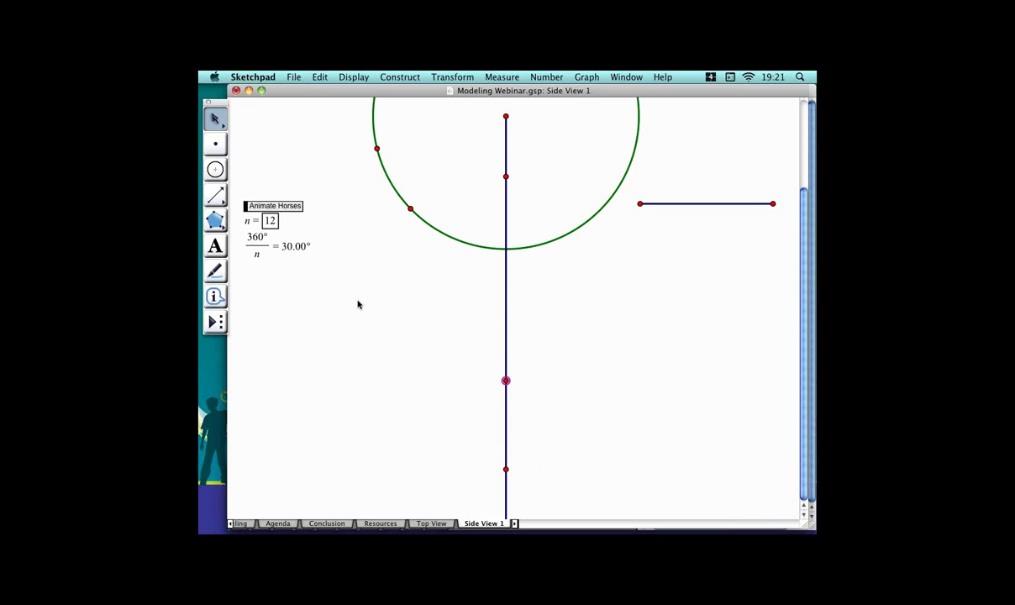
Label the upper of the two points below the circle as ceiling, with its label shown.
left_click(217, 244)
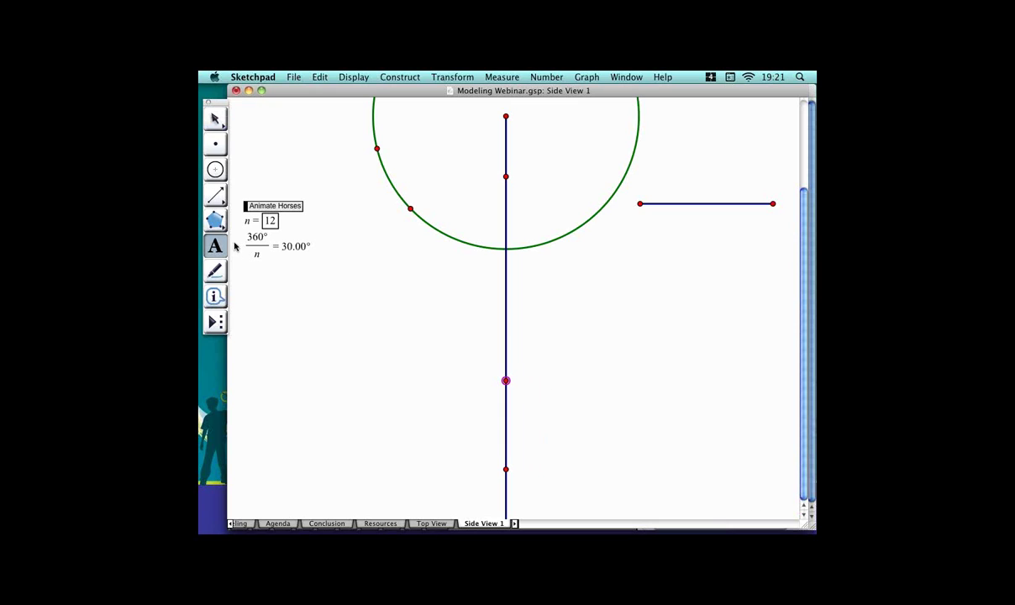
left_click(521, 382)
double_click(530, 385)
type("ceiling")
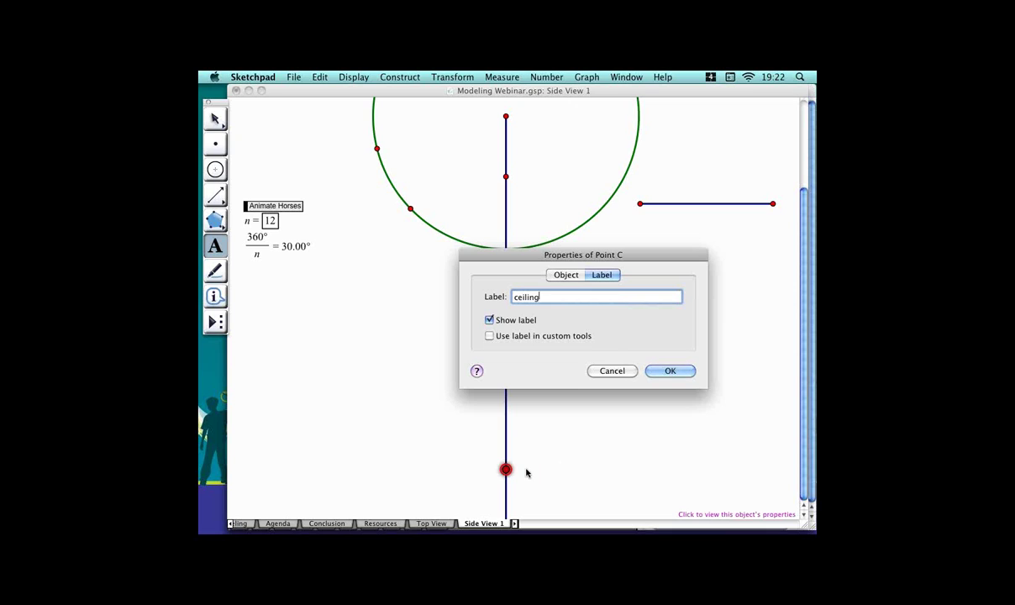
Label the lower point on the ray as floor with its label shown, and move the ceiling label up and the floor label down.
left_click(526, 472)
type("floo")
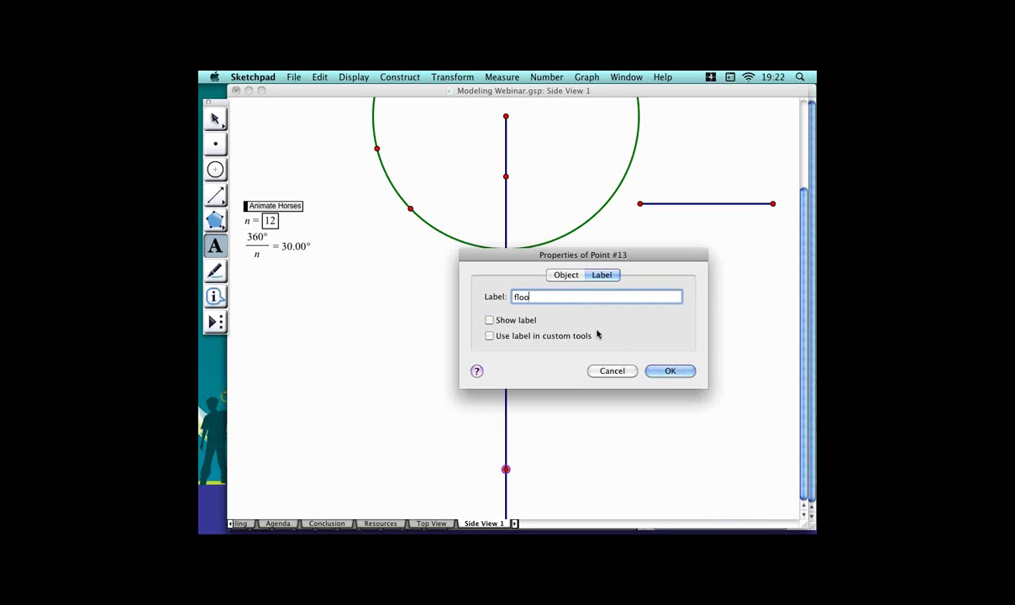
type("r")
left_click(519, 322)
left_click(669, 371)
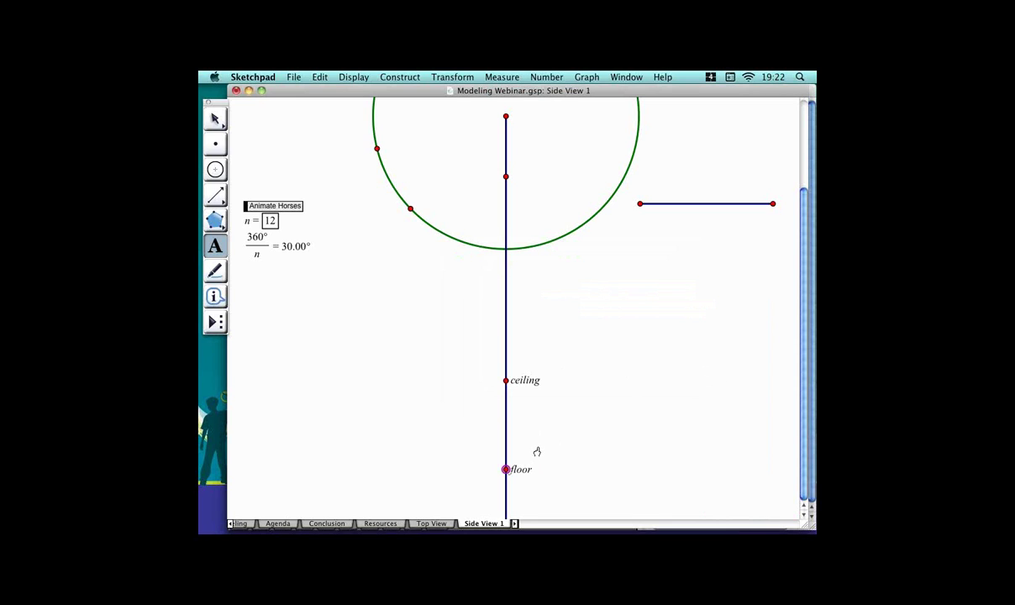
left_click_drag(536, 475, 537, 501)
left_click_drag(538, 381, 537, 363)
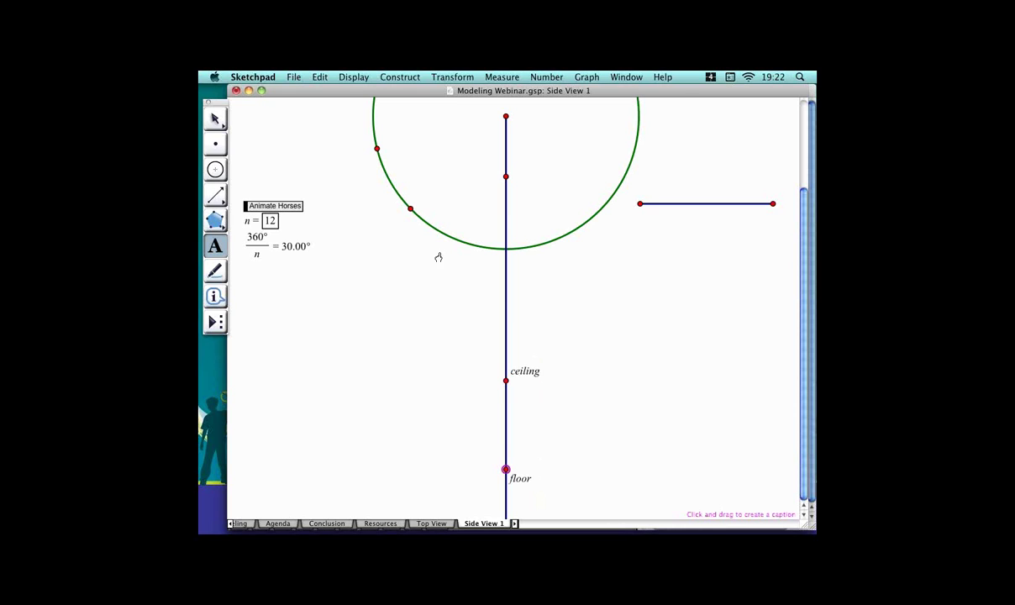
Move the separate radius segment down next to the ceiling point and back up beside the circle.
left_click(216, 116)
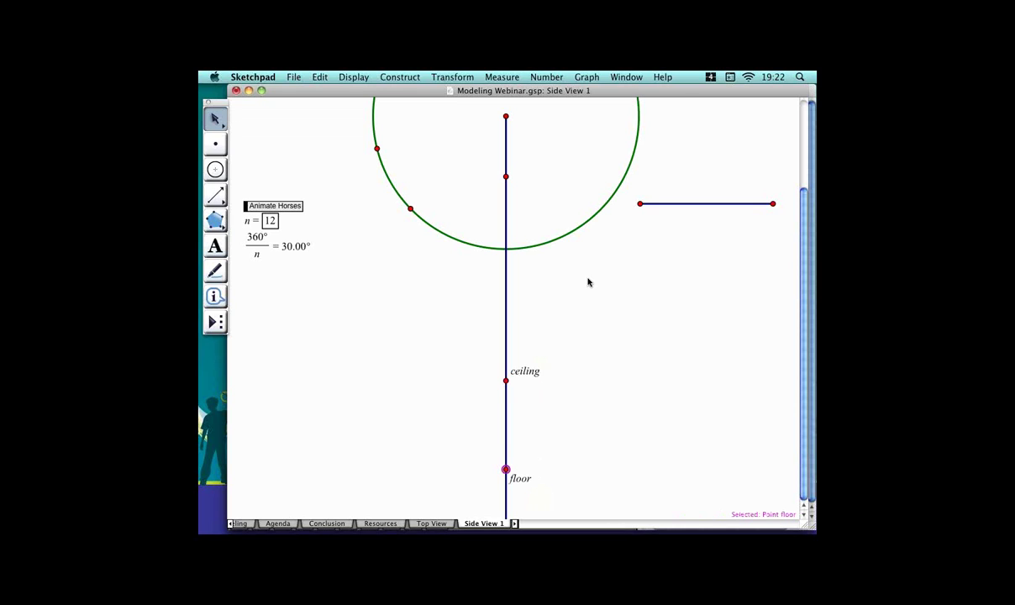
left_click_drag(696, 204, 574, 342)
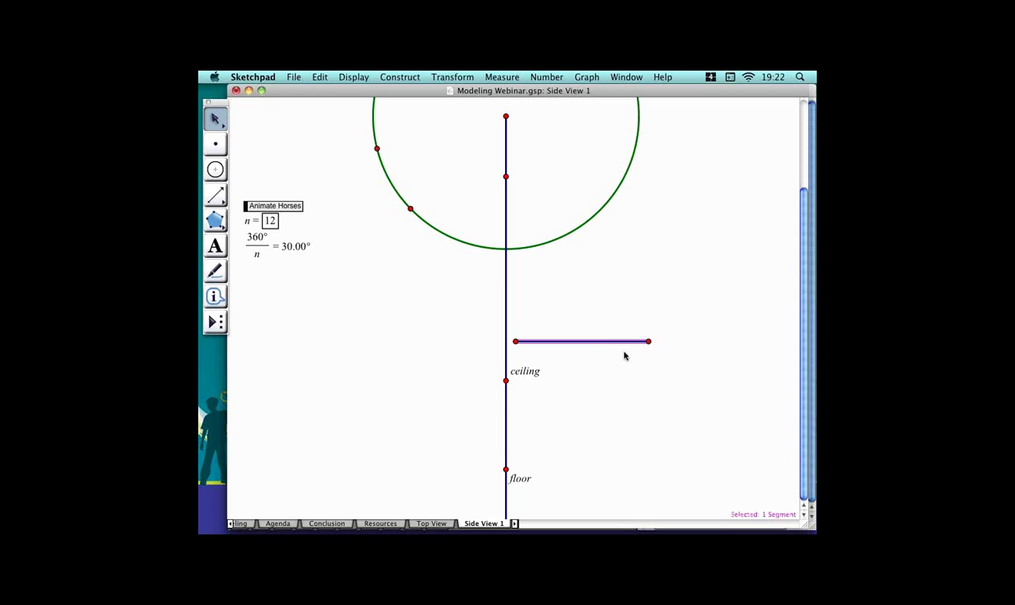
left_click_drag(602, 340, 710, 214)
left_click(585, 355)
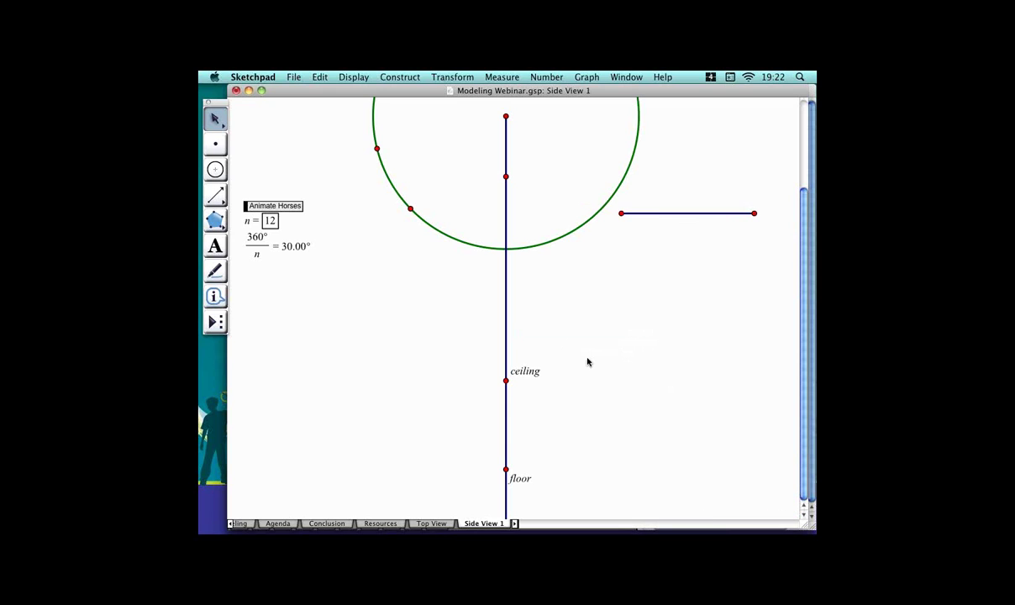
Translate the ceiling and floor points by the marked vector running from the radius segment's left endpoint to its right endpoint.
left_click(522, 471)
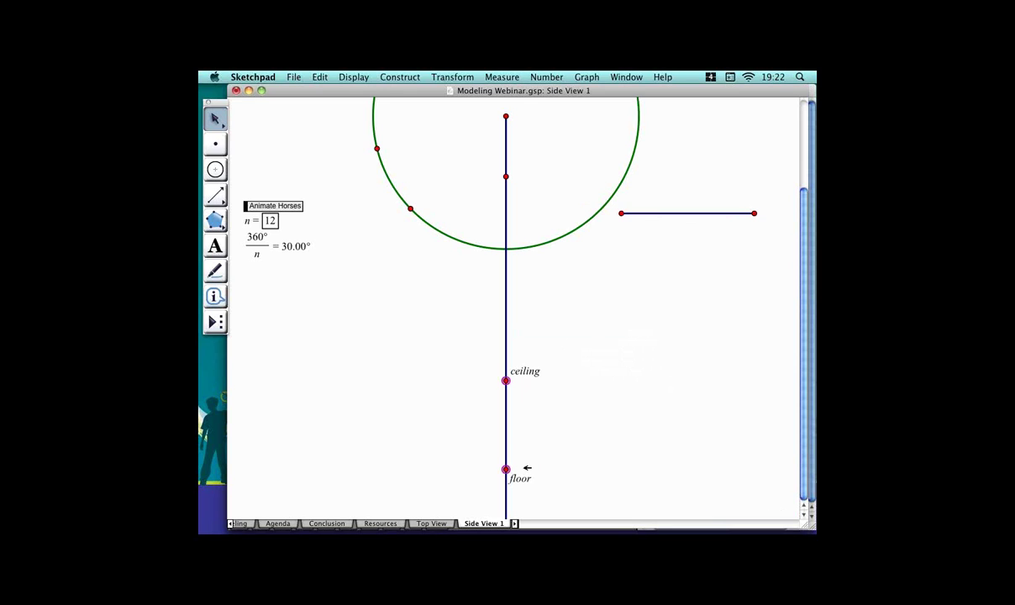
left_click(458, 79)
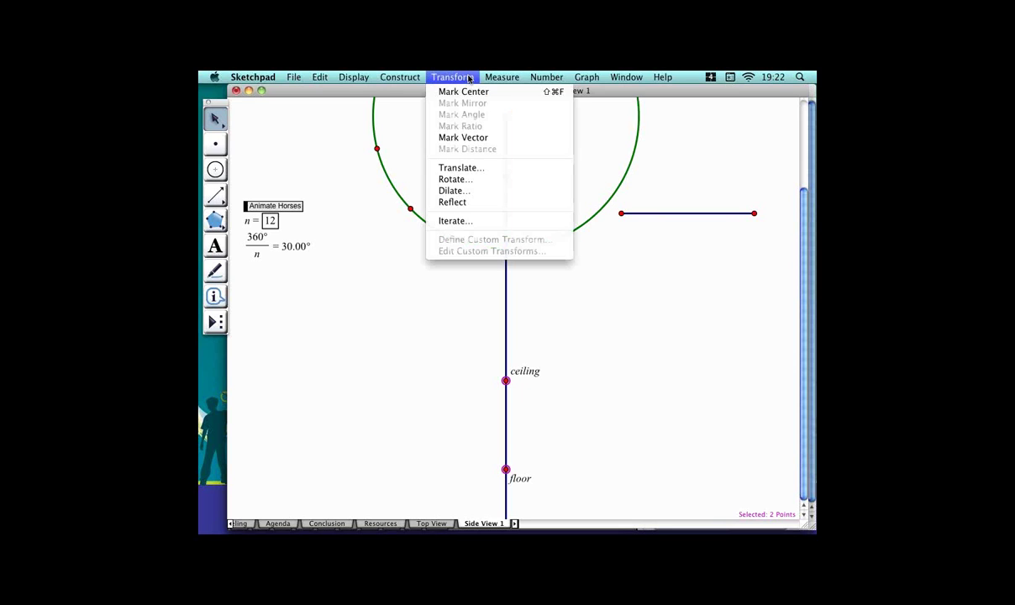
left_click(484, 169)
left_click_drag(701, 133, 413, 102)
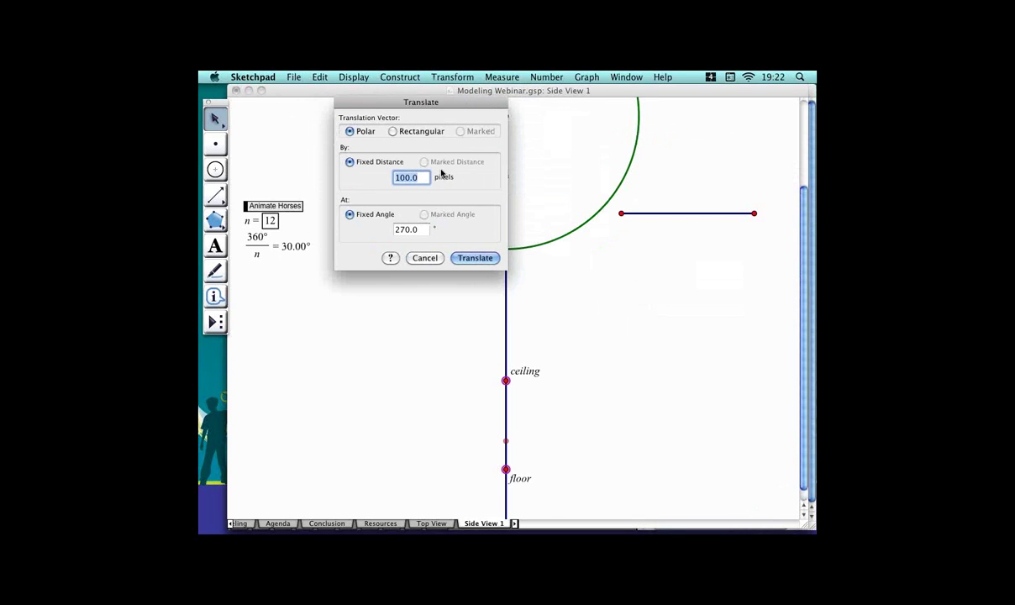
left_click(641, 214)
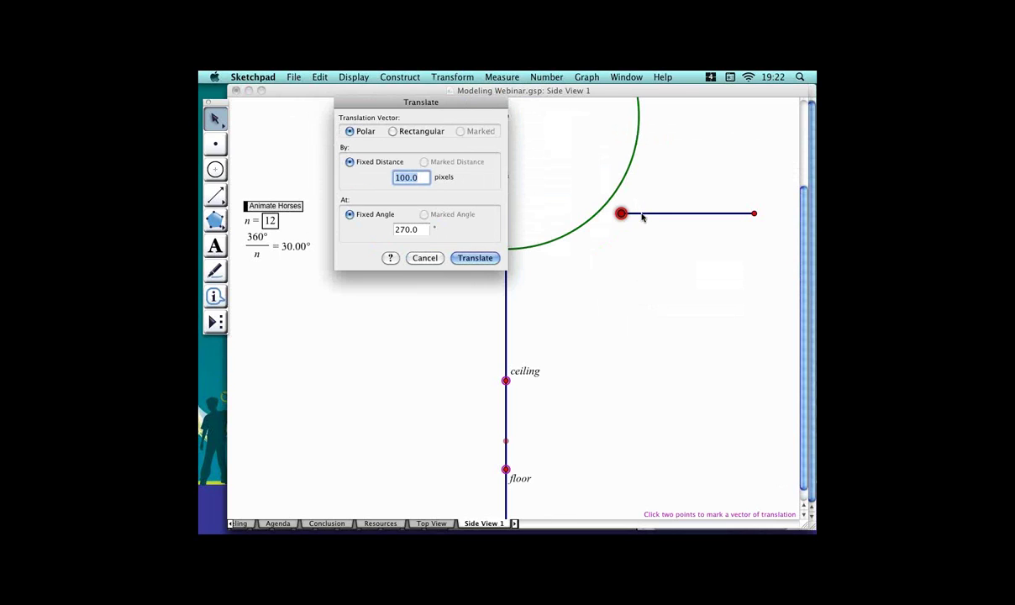
left_click(755, 214)
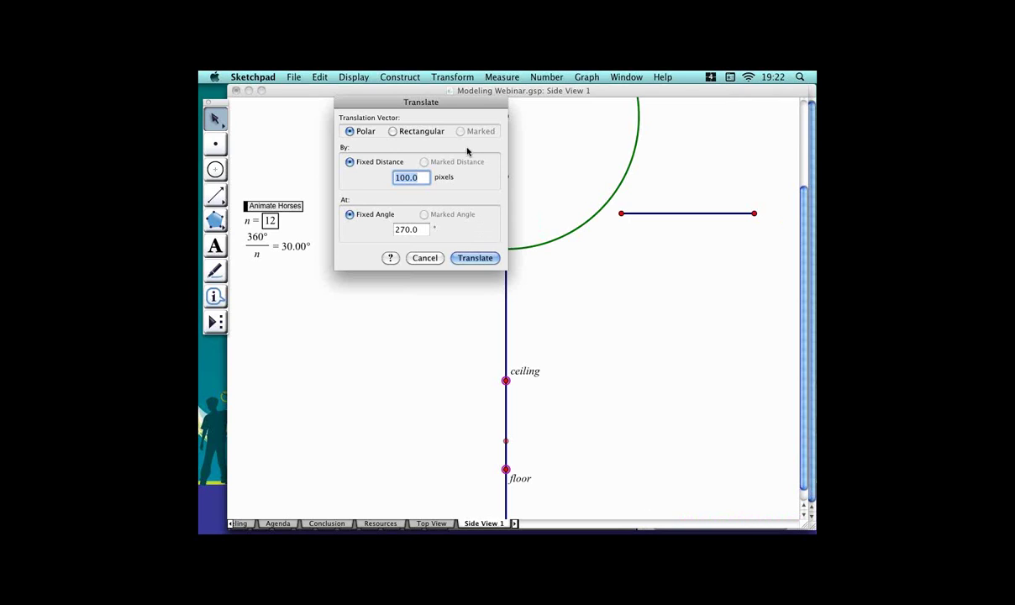
left_click(621, 214)
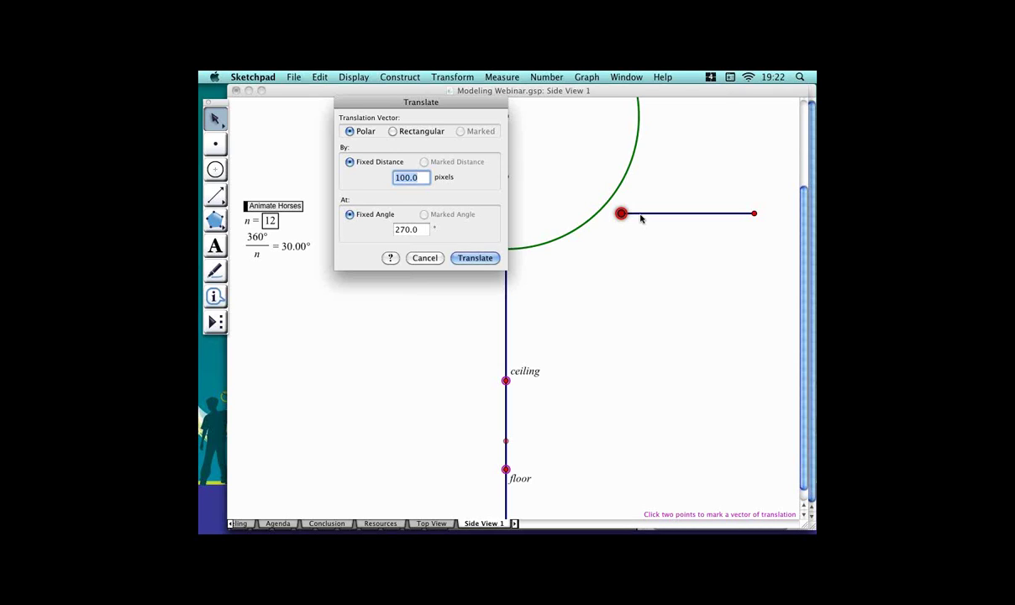
left_click(754, 213)
left_click(621, 214)
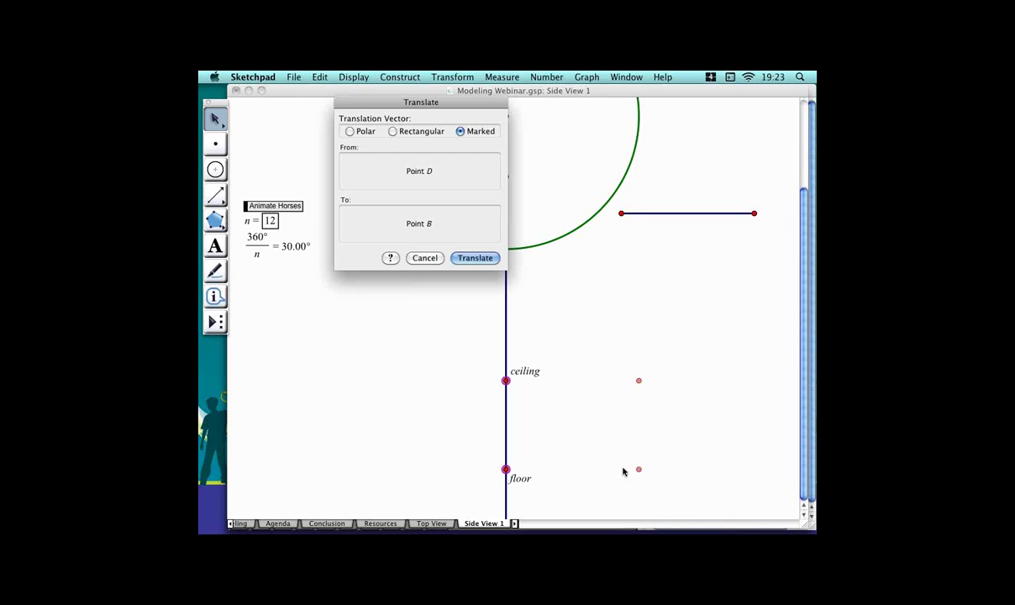
left_click(476, 258)
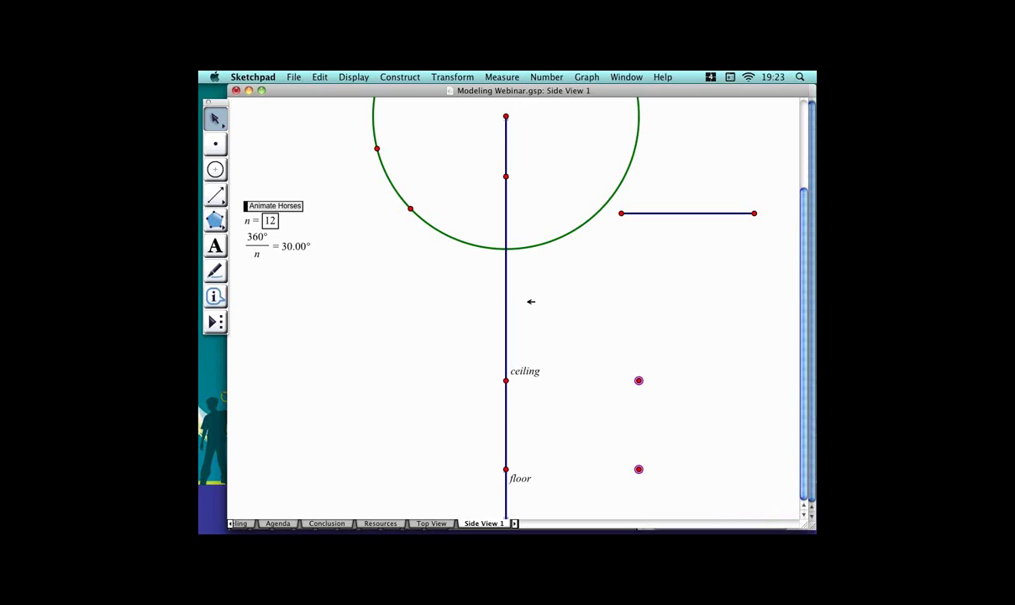
Reflect the two translated points across the vertical ray, and join the ceiling-level pair and the floor-level pair with horizontal segments.
left_click(474, 78)
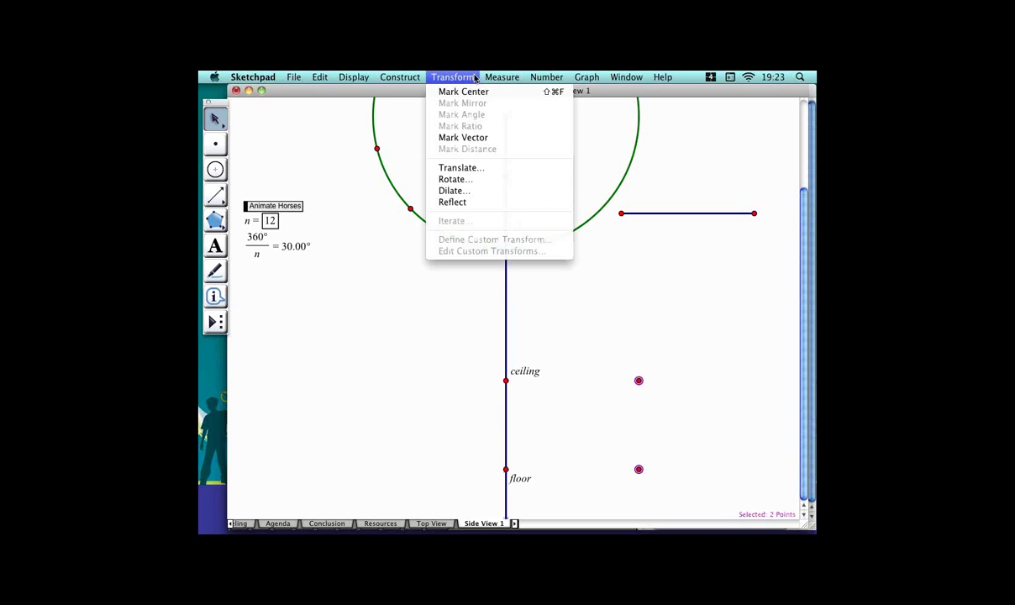
left_click(481, 202)
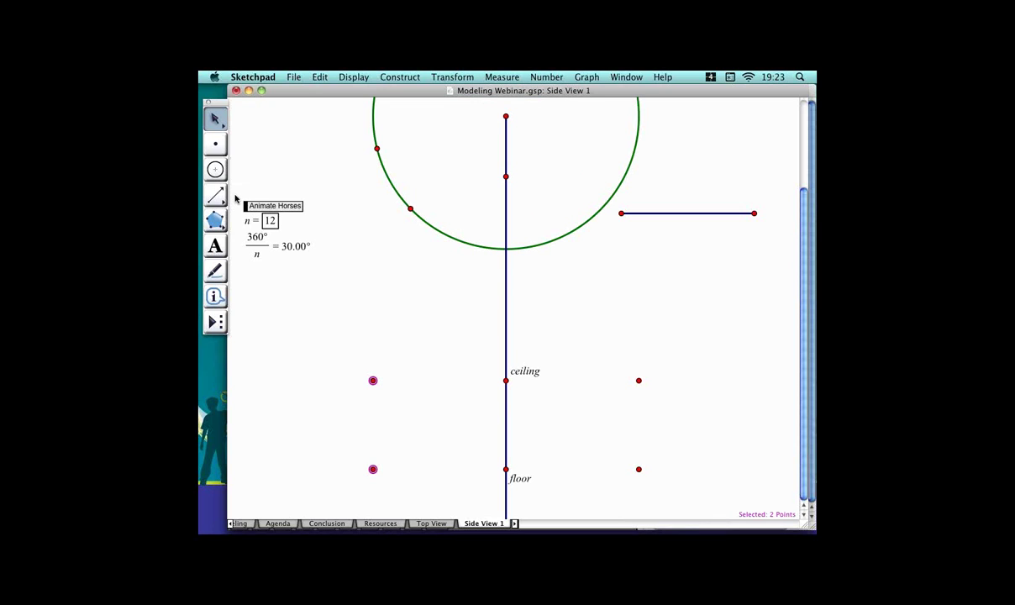
left_click_drag(216, 195, 237, 198)
mouse_move(373, 381)
left_mouse_down()
mouse_move(645, 374)
mouse_move(639, 381)
mouse_move(658, 388)
left_mouse_up()
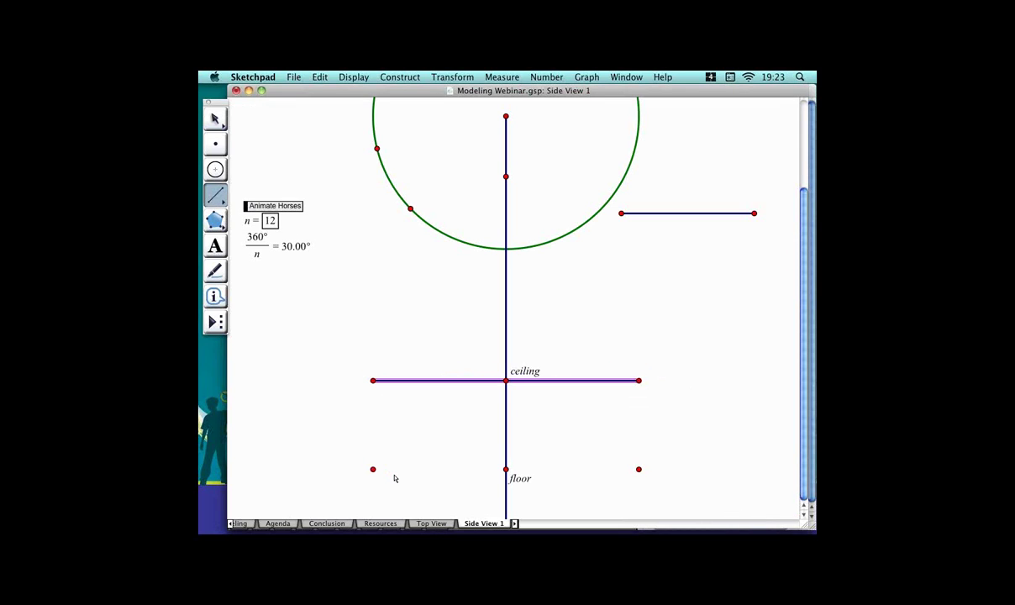
left_click_drag(392, 472, 659, 471)
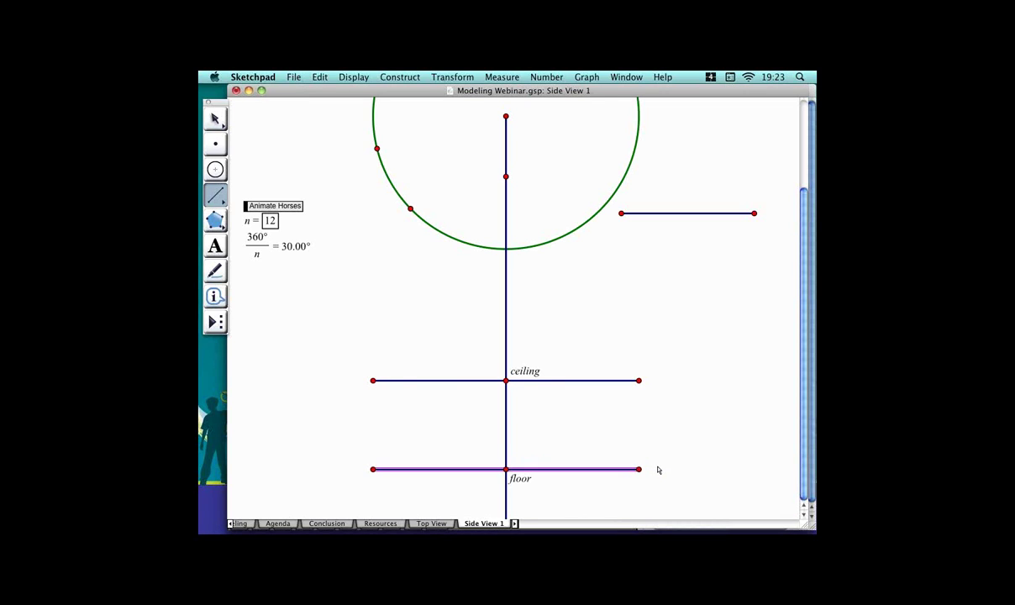
left_click(217, 119)
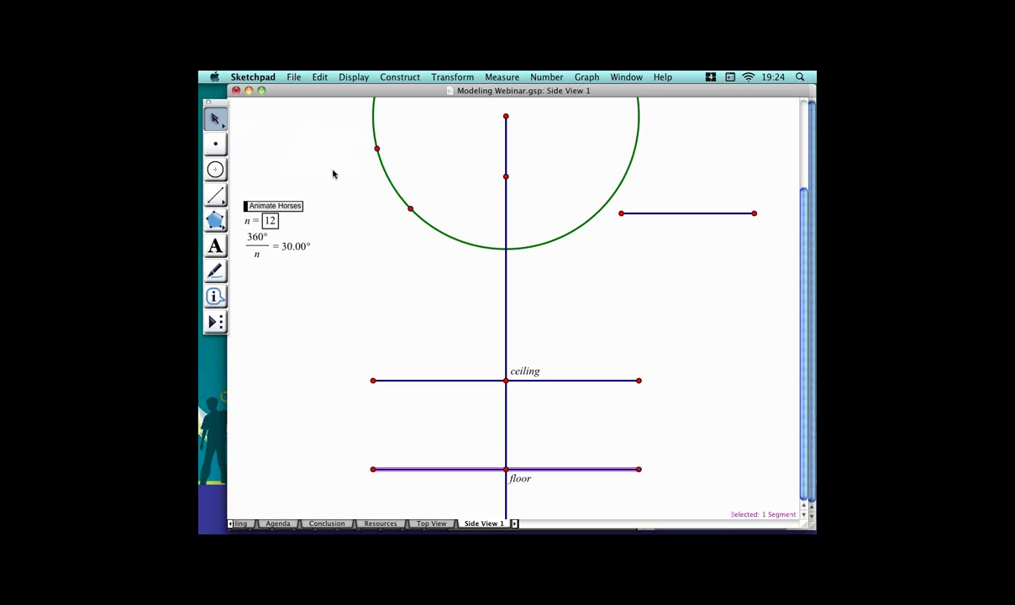
left_click(359, 161)
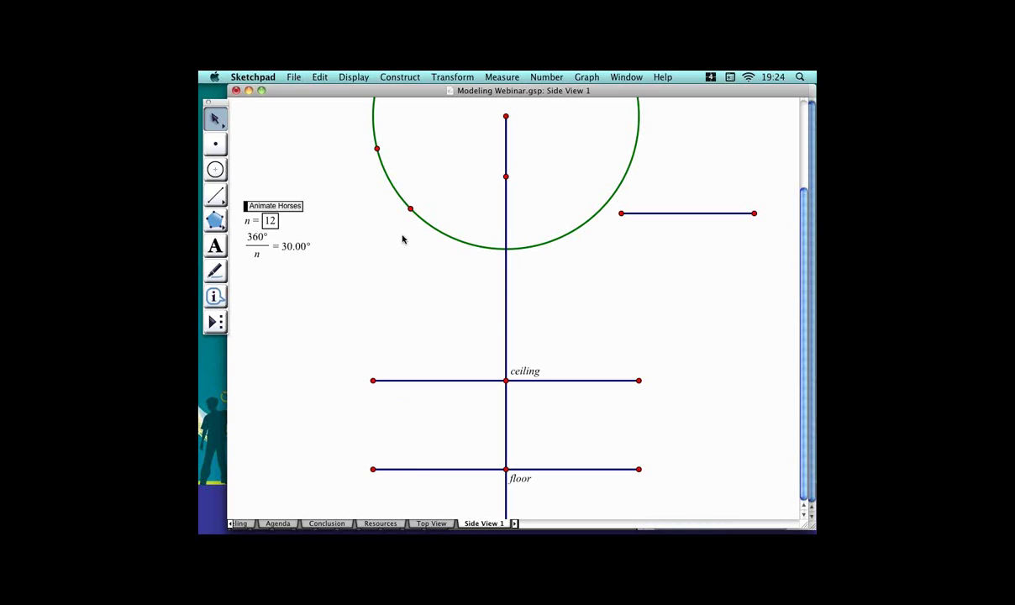
Construct a line parallel to the vertical ray through the upper horse point, and mark its intersection with the floor segment.
left_click(399, 149)
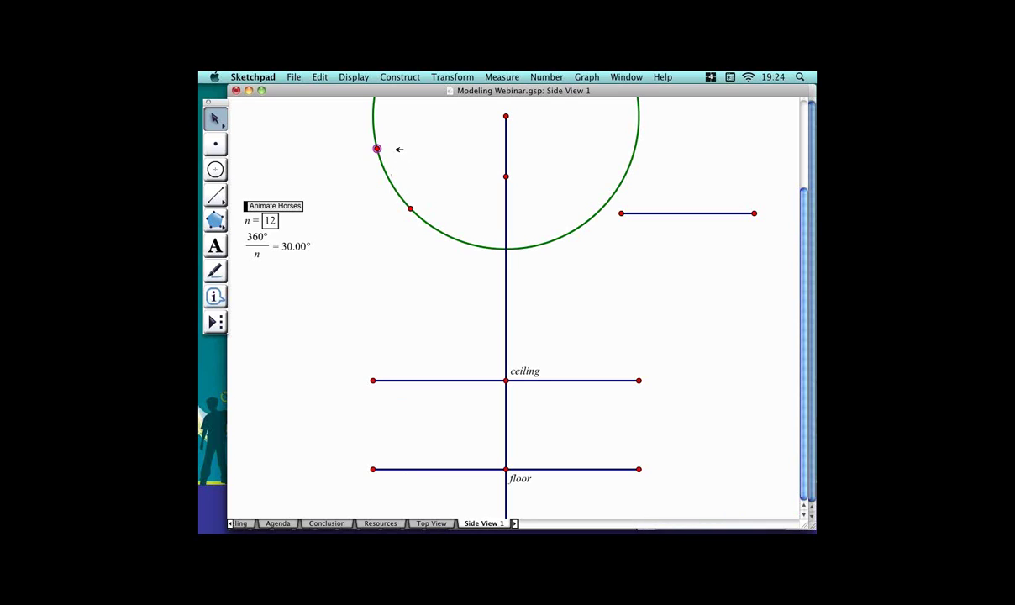
left_click(529, 218)
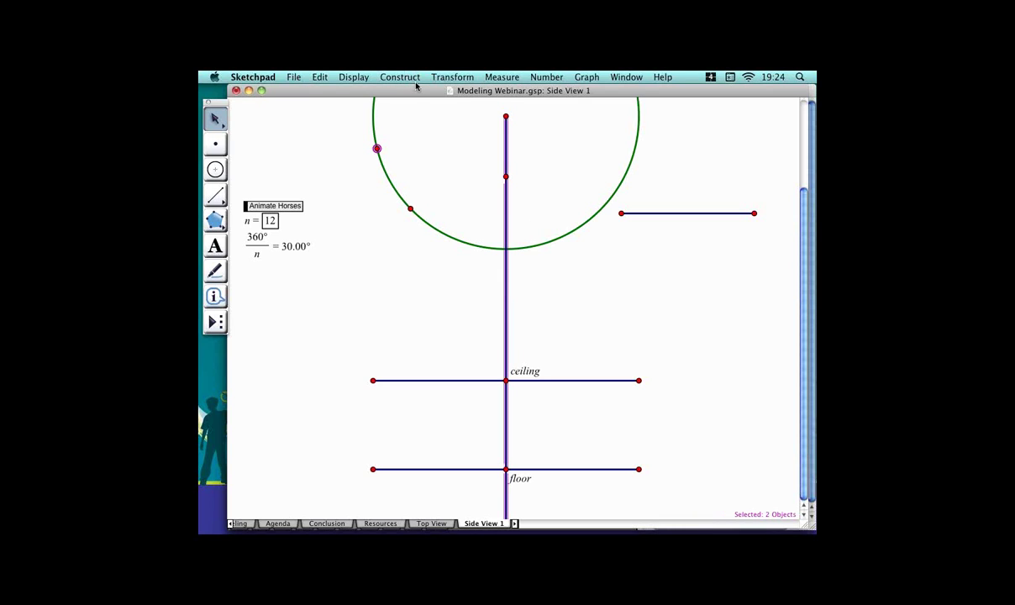
left_click(408, 78)
left_click(418, 168)
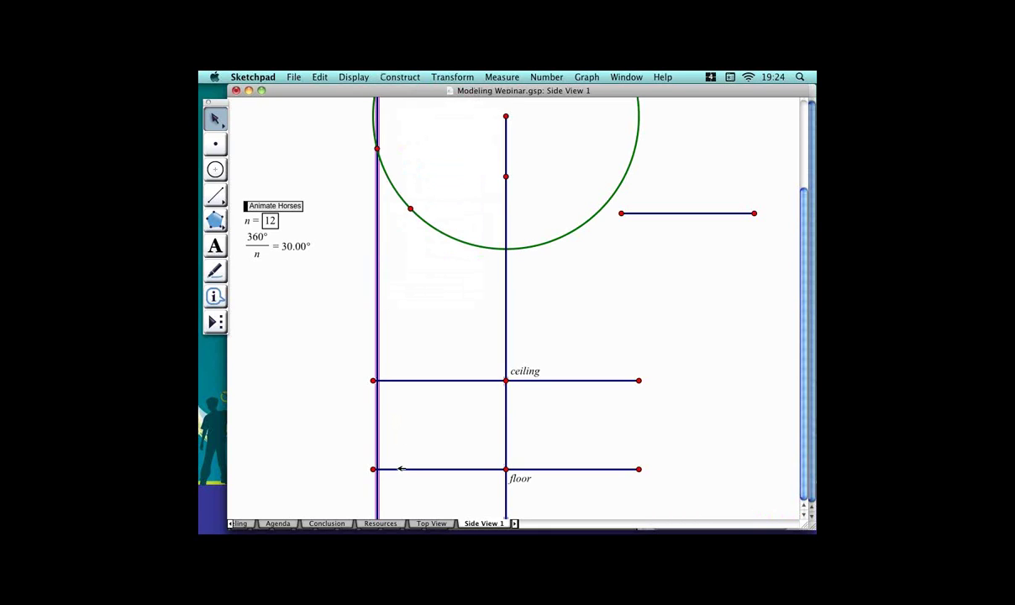
left_click(400, 469)
Run the horse animation to check how the parallel line and floor point follow the horse, and stop it.
left_click(301, 146)
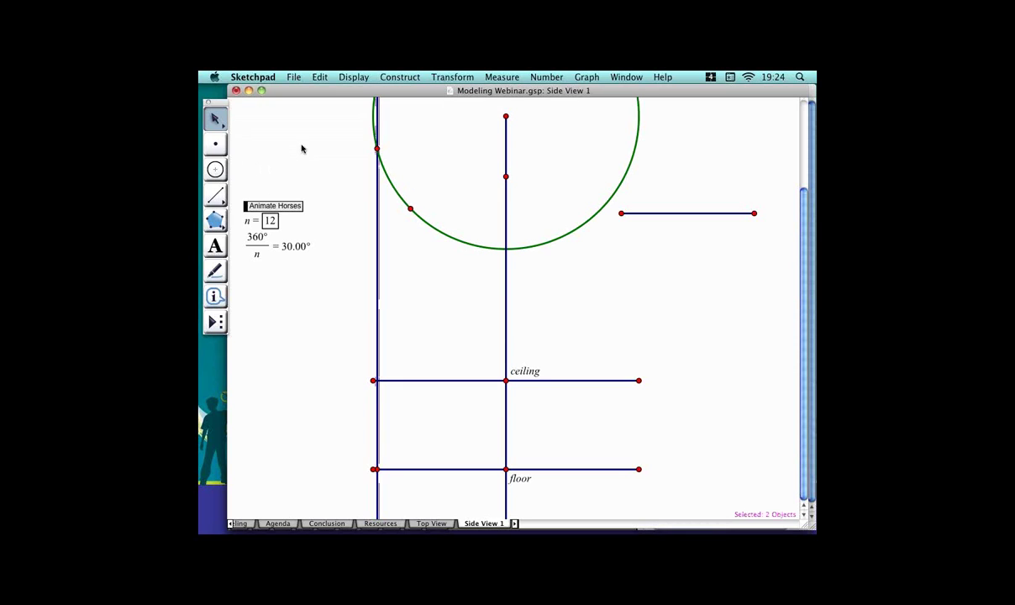
left_click(311, 210)
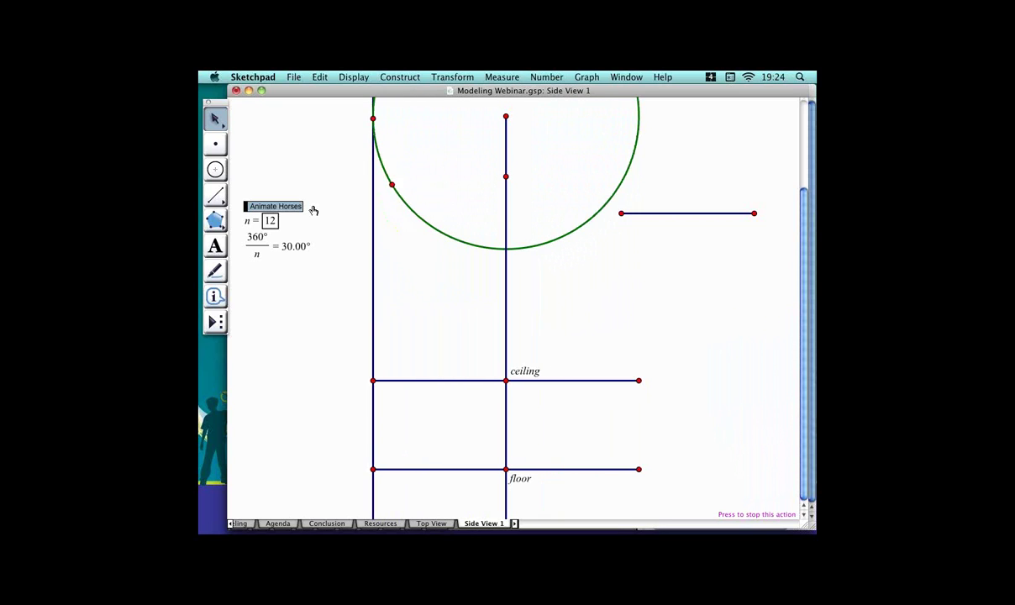
left_click(305, 207)
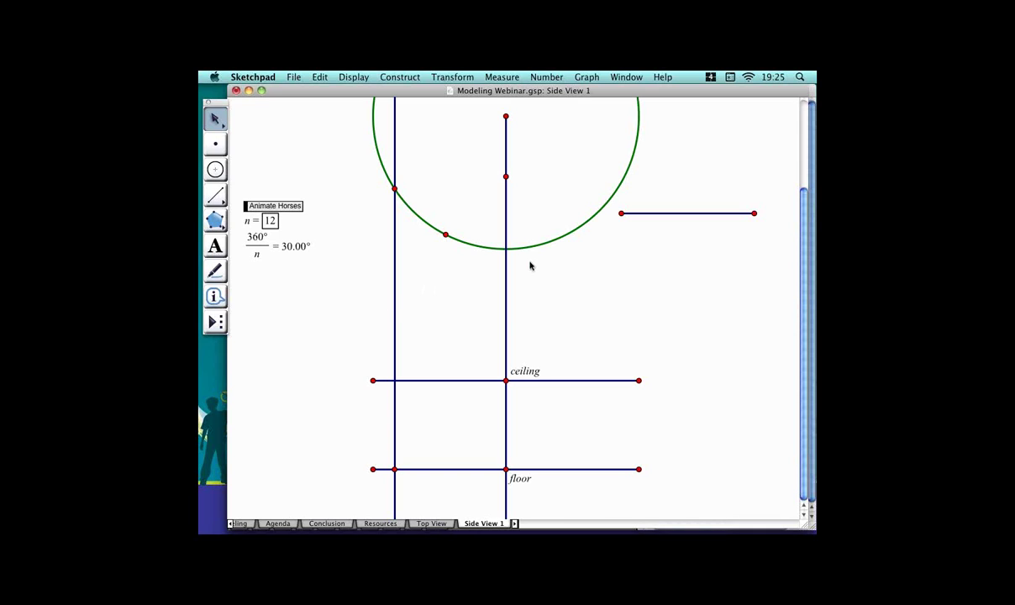
Draw a shorter horizontal segment below the radius segment with a point on it, and measure the point's value on that segment.
left_click(216, 196)
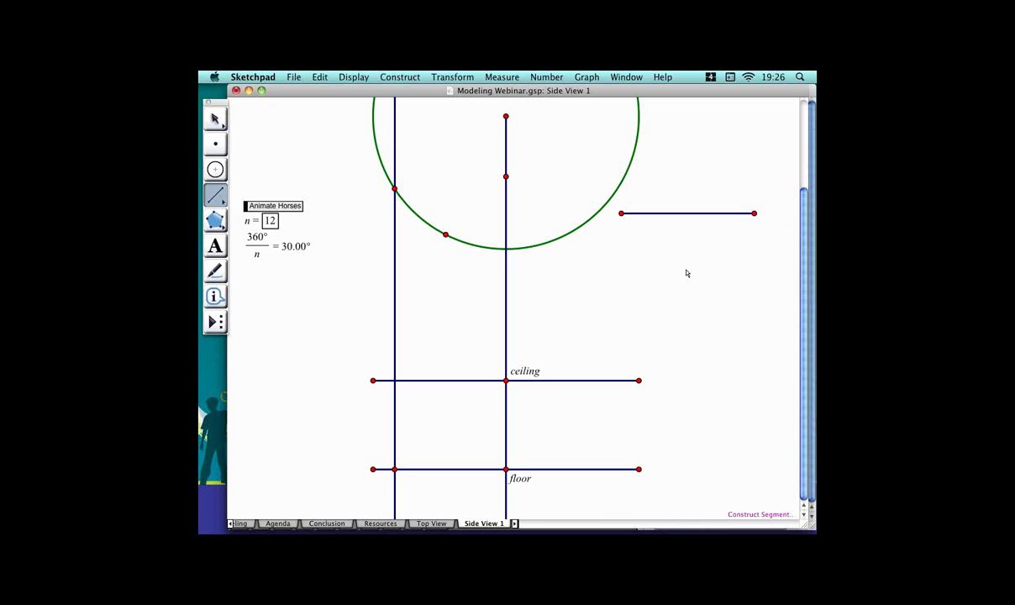
left_click_drag(666, 270, 779, 271)
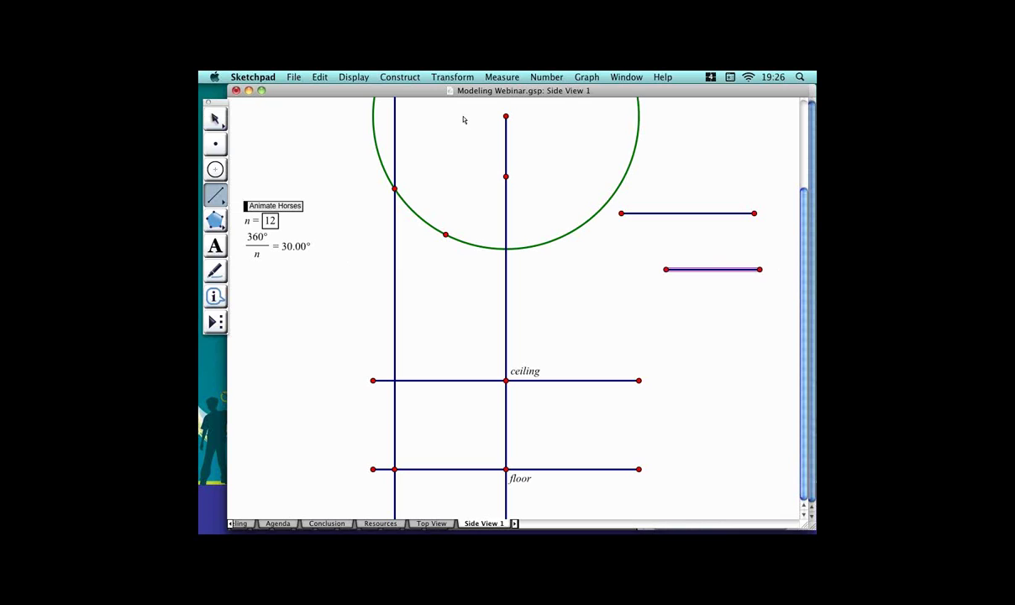
left_click(215, 144)
left_click(732, 271)
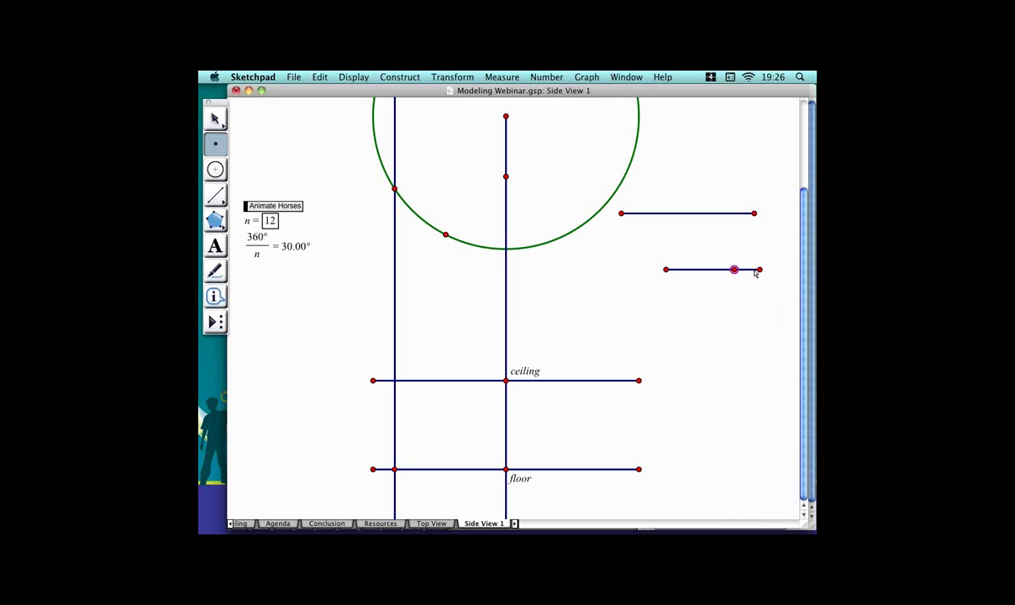
left_click(522, 77)
left_click(537, 206)
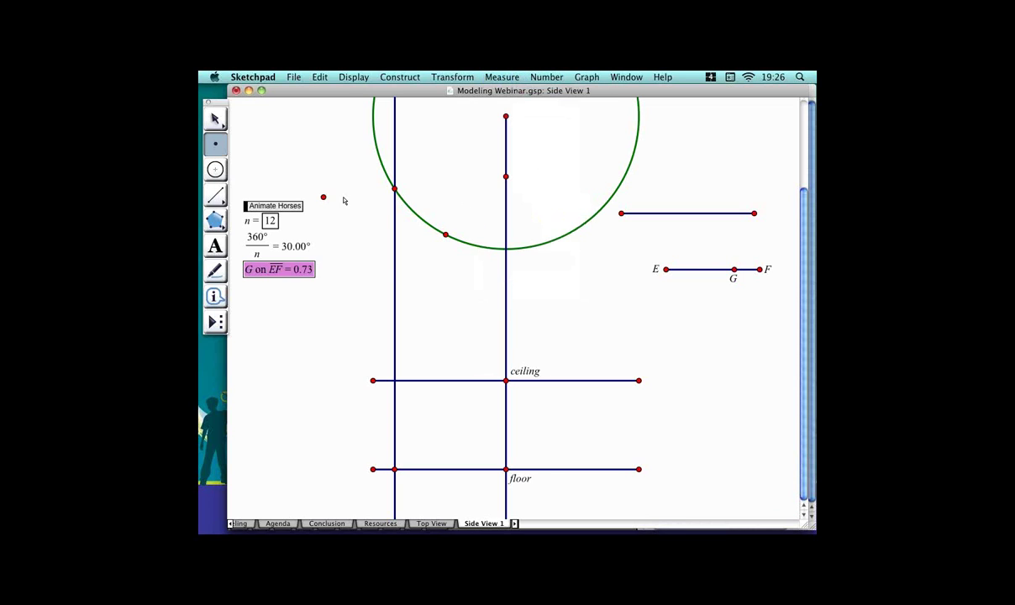
Move the G on EF measurement below segment EF, and slide point G to a value of about 0.80.
left_click(216, 117)
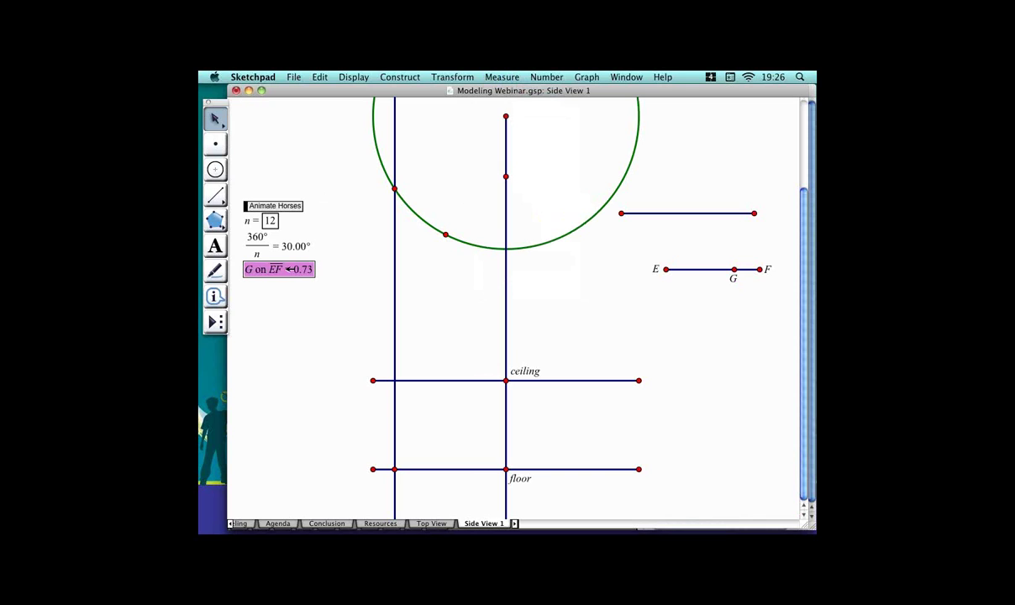
mouse_move(286, 267)
left_mouse_down()
mouse_move(703, 316)
mouse_move(746, 299)
mouse_move(753, 268)
mouse_move(687, 268)
mouse_move(788, 274)
mouse_move(765, 270)
left_mouse_up()
left_click(745, 289)
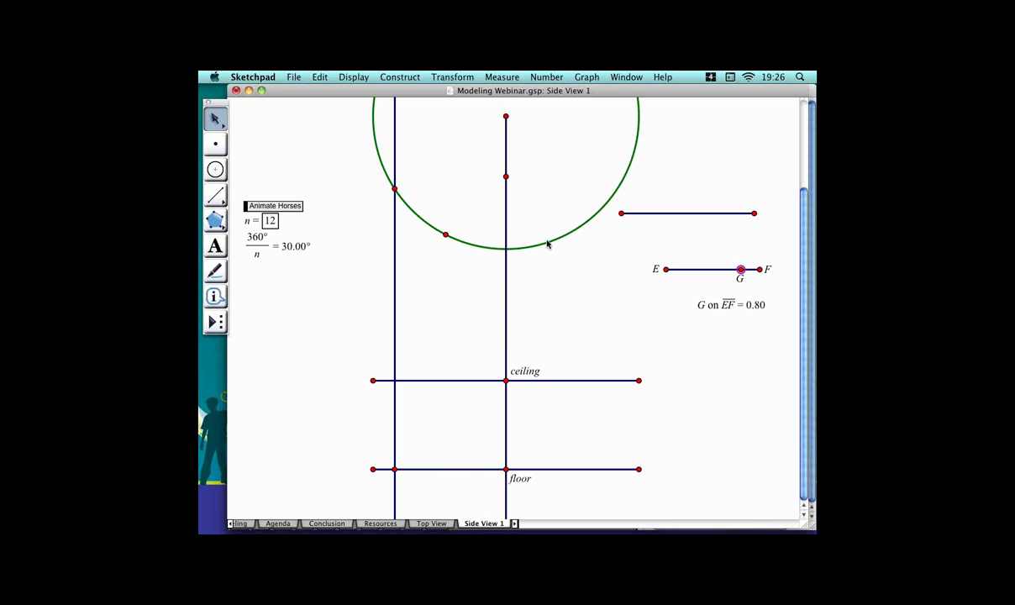
left_click(728, 318)
Create a calculation multiplying the 360°/n angle by the G on EF value.
left_click(562, 80)
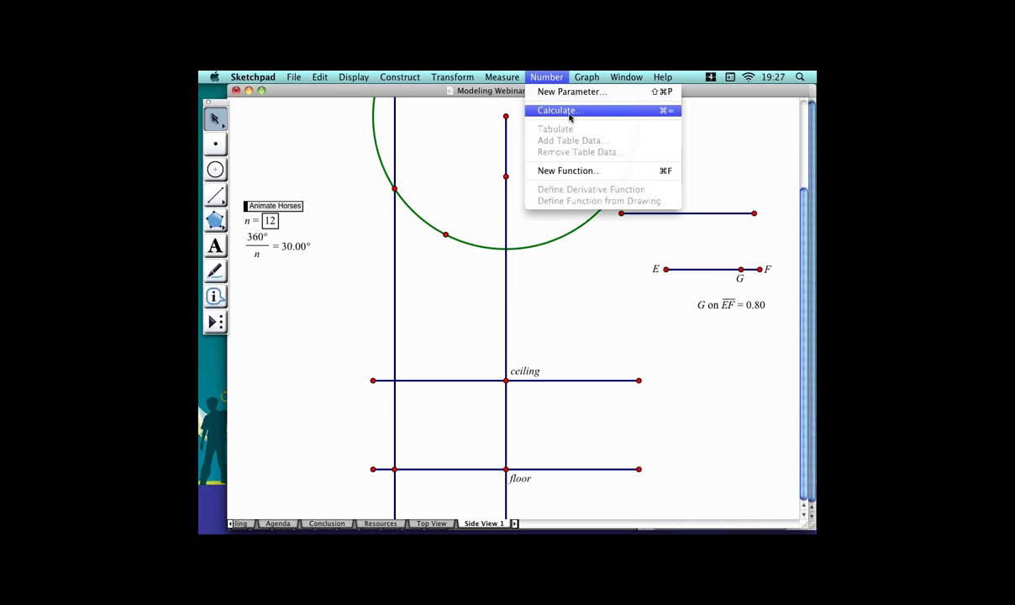
left_click(556, 110)
left_click(278, 245)
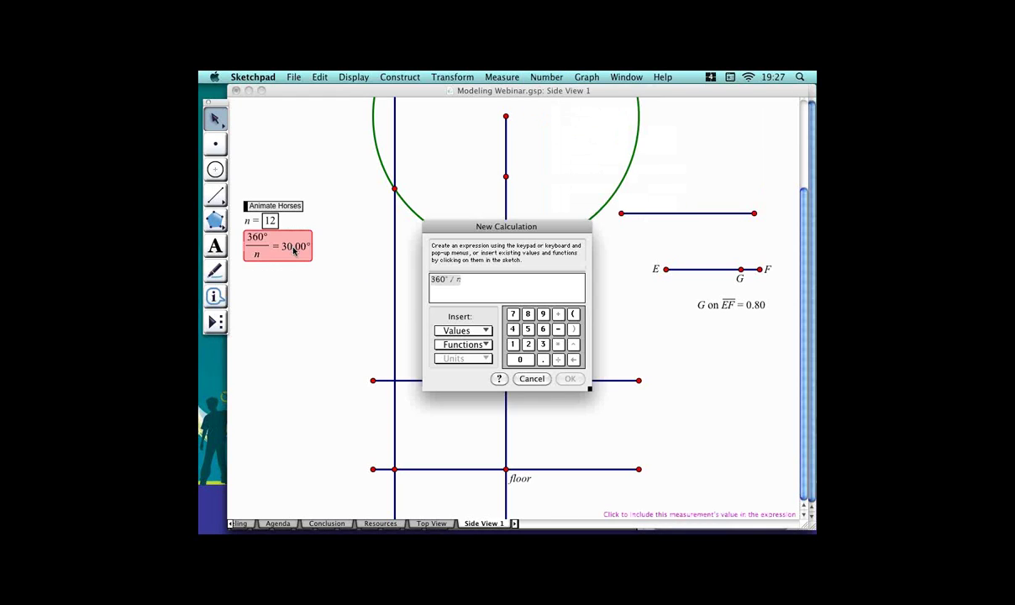
type("*")
left_click(752, 303)
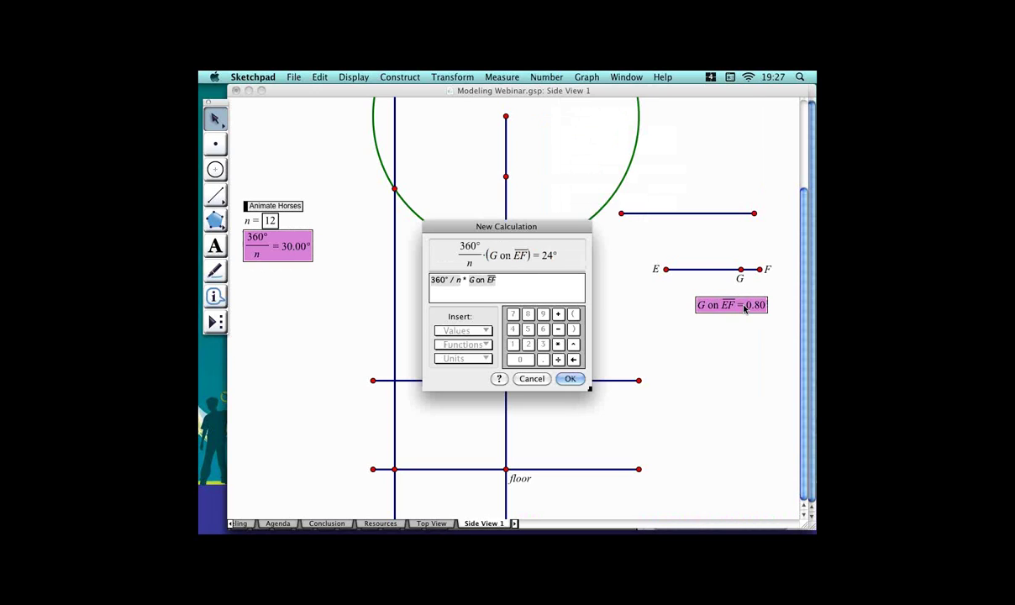
left_click(569, 378)
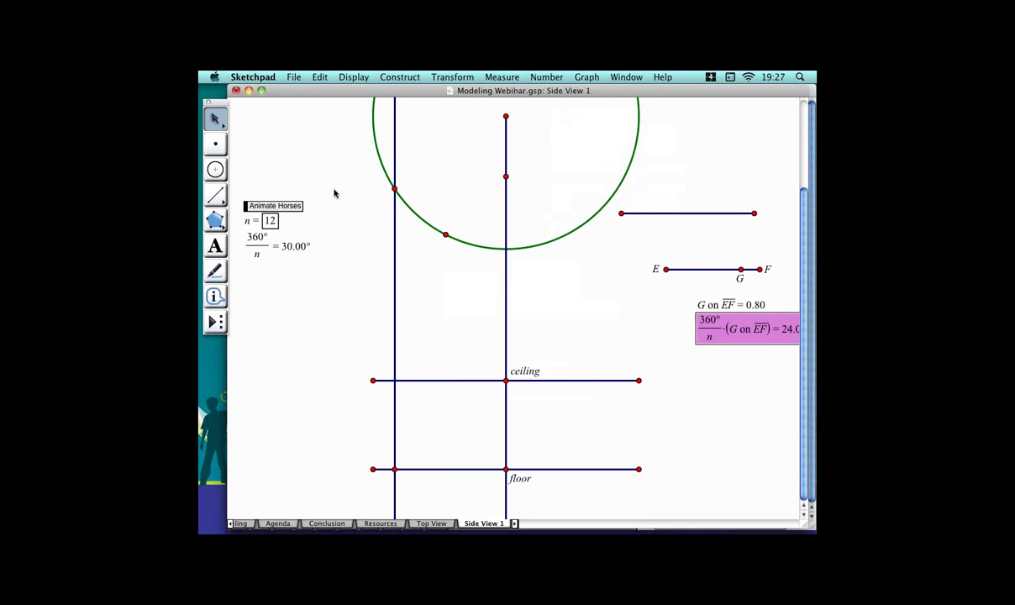
Rotate the horse point on the circle about center A by the calculated angle 360°/n times G on EF.
left_click(399, 240)
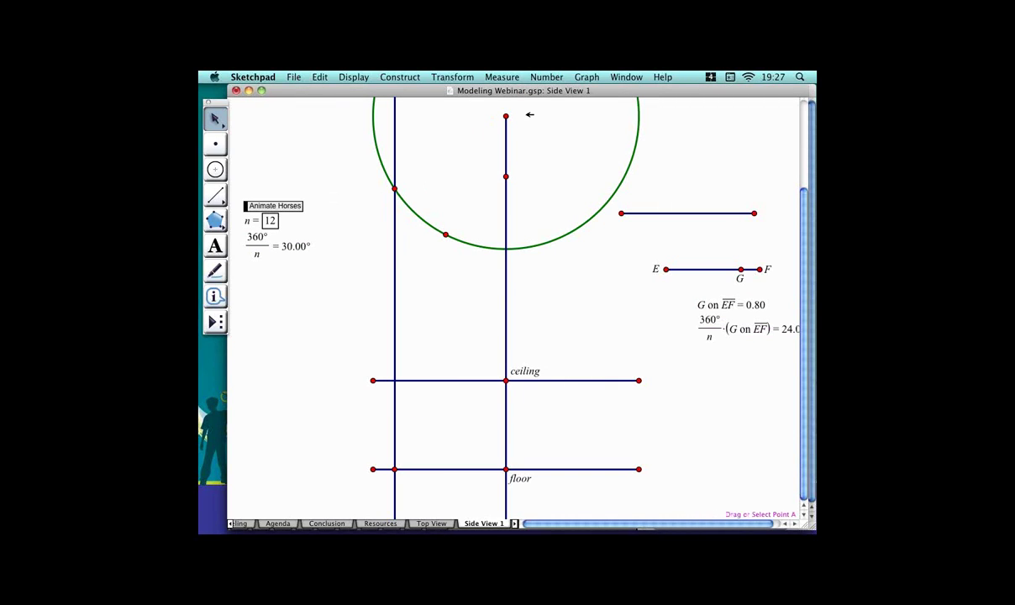
left_click(415, 189)
left_click(453, 78)
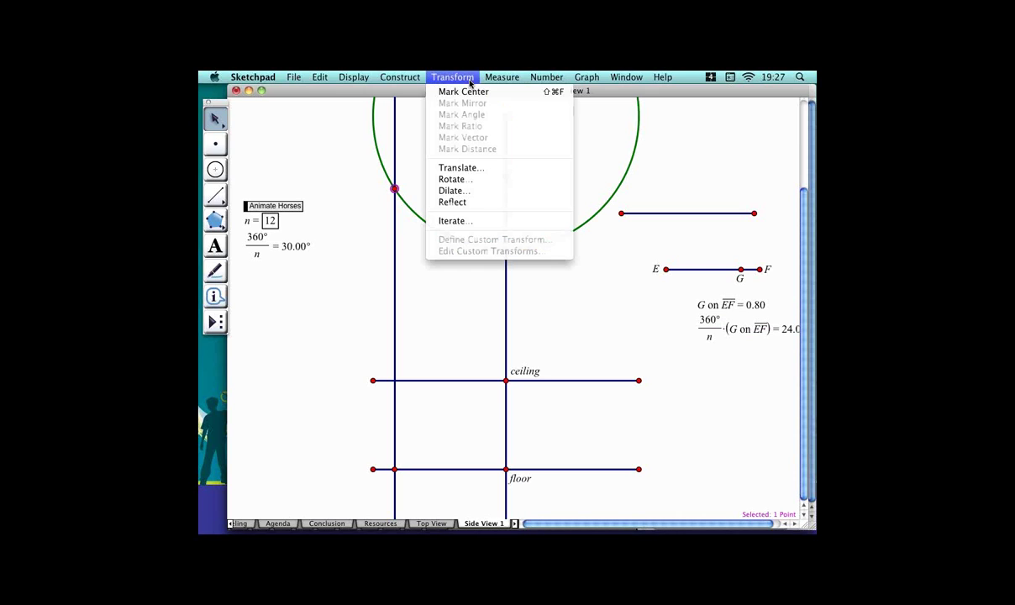
left_click(471, 180)
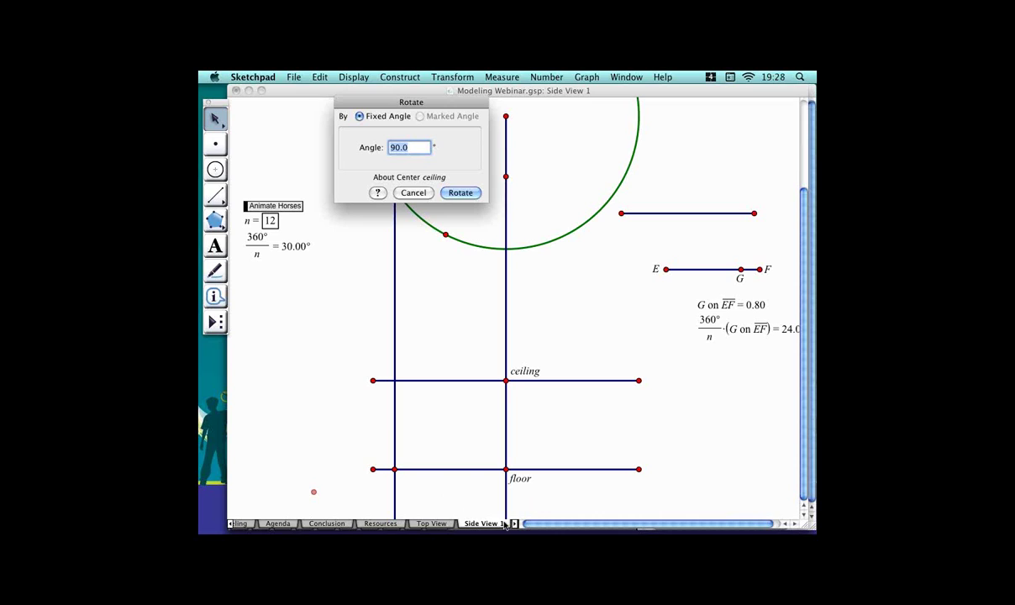
left_click(505, 116)
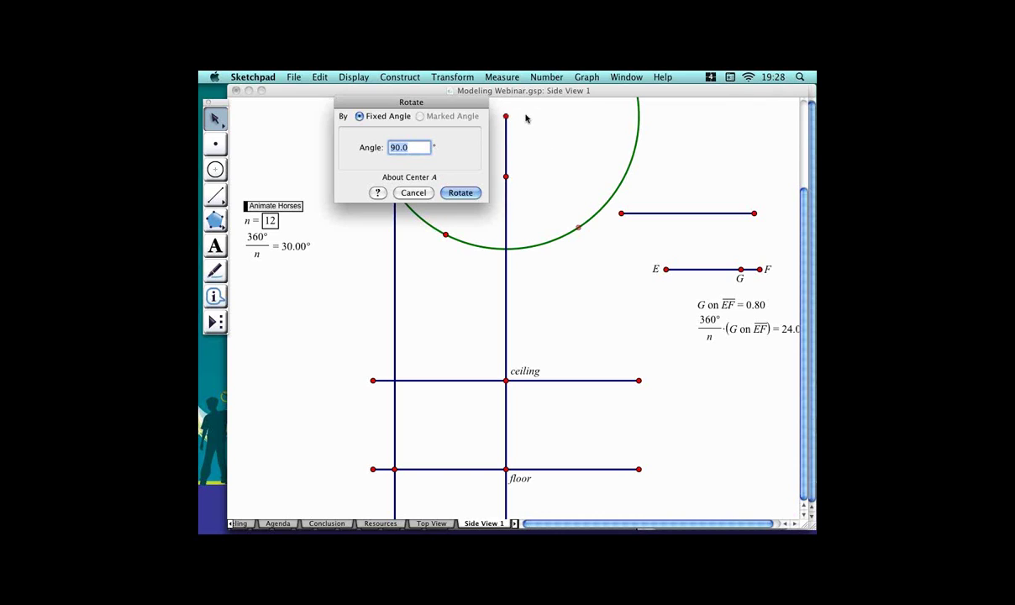
left_click(731, 328)
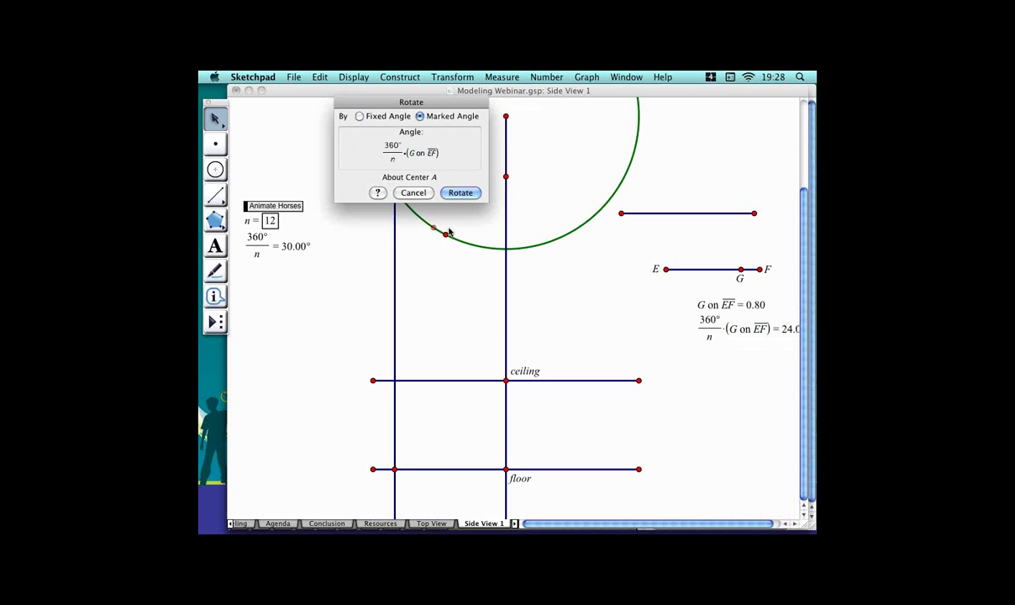
left_click(461, 193)
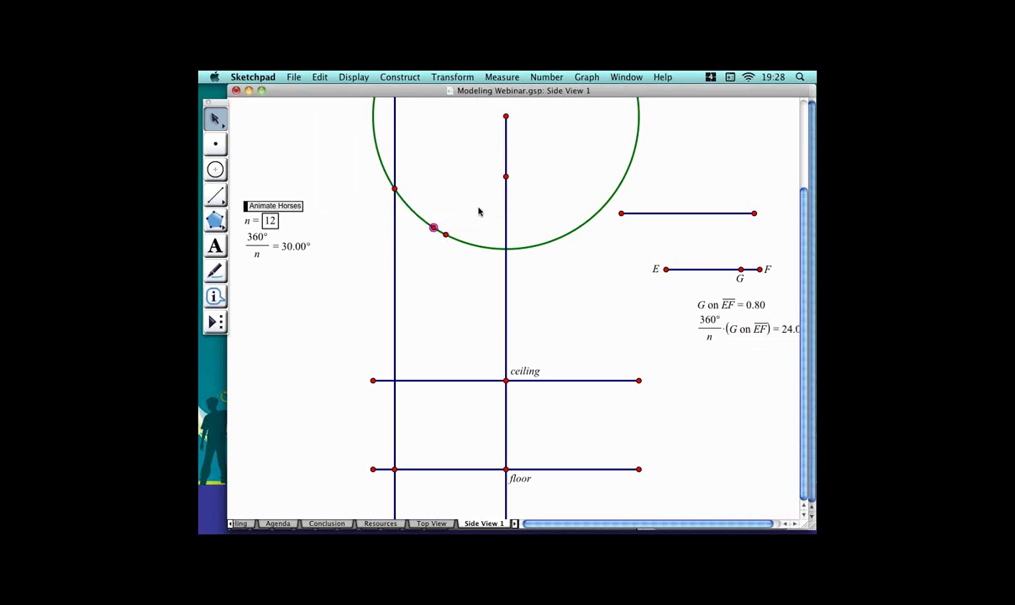
Construct a line through the rotated point parallel to the vertical line through the circle's center.
left_click(528, 299, "shift")
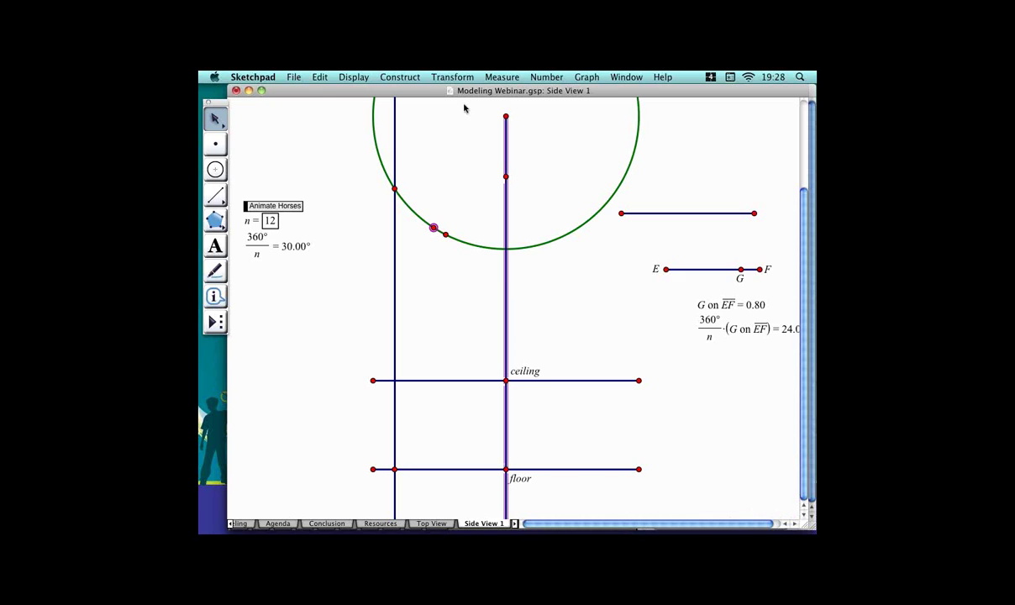
left_click(400, 76)
left_click(408, 161)
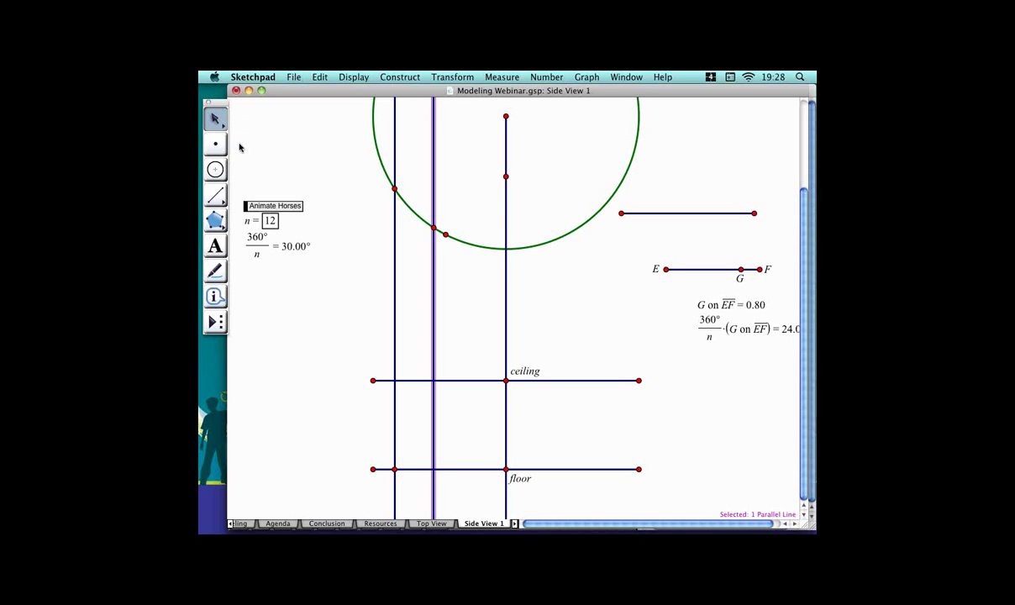
left_click(325, 170)
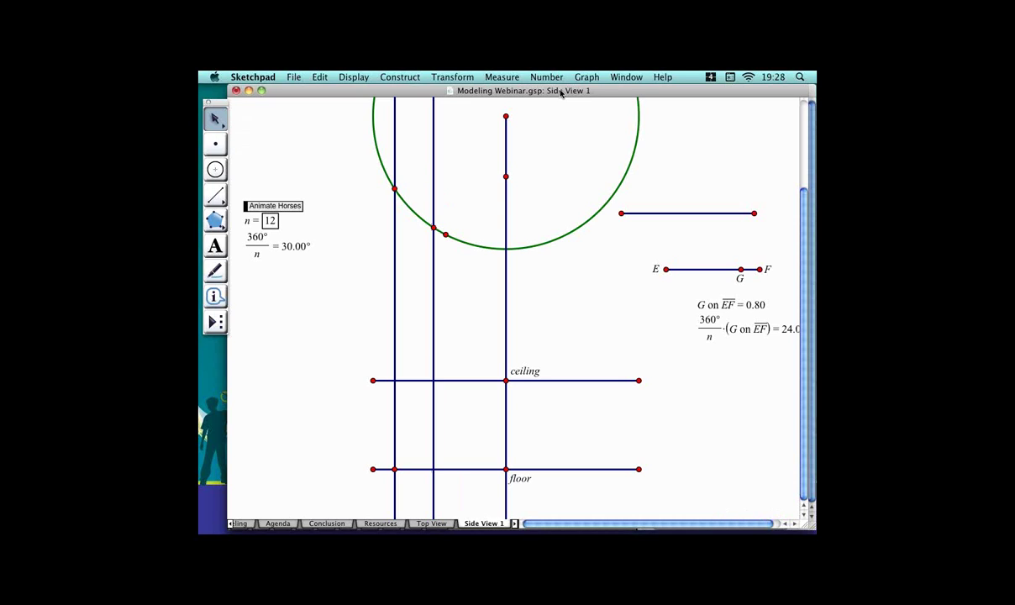
Copy the horse picture from the Horse page of Photos for Modeling.gsp and return to Modeling Webinar.gsp: Side View 1.
left_click(647, 77)
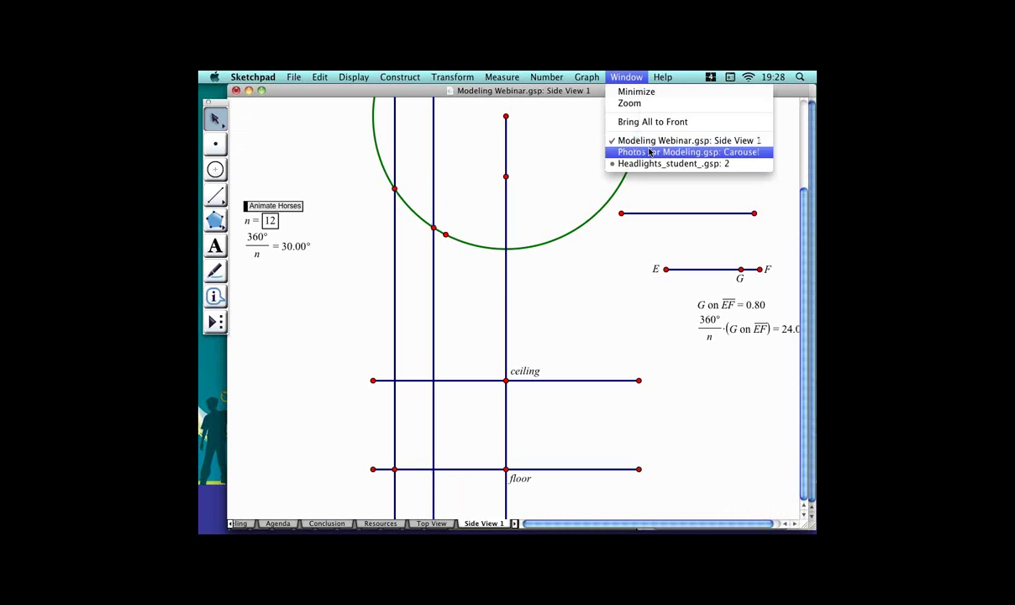
left_click(649, 152)
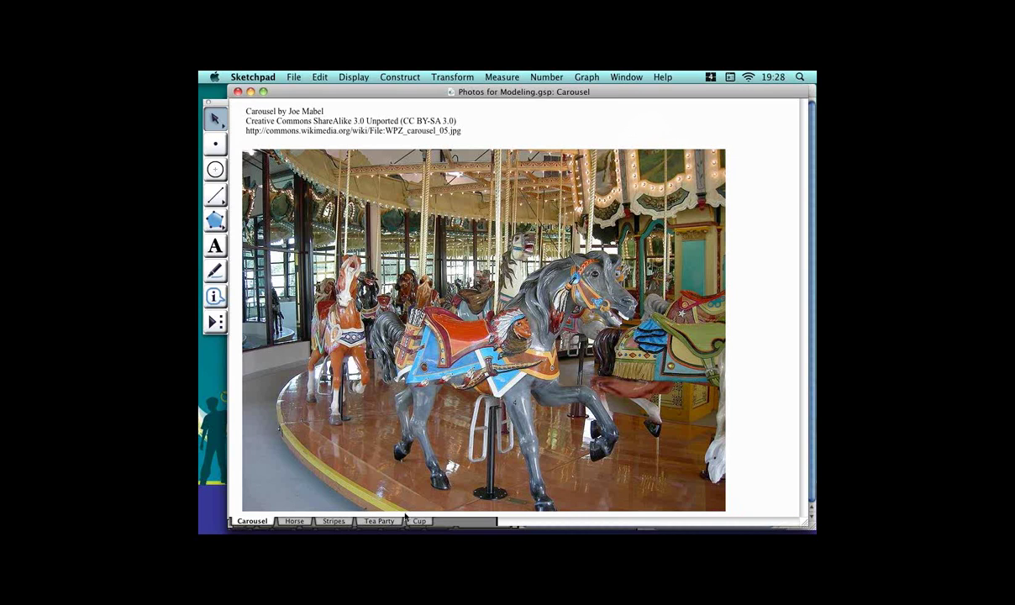
left_click(296, 521)
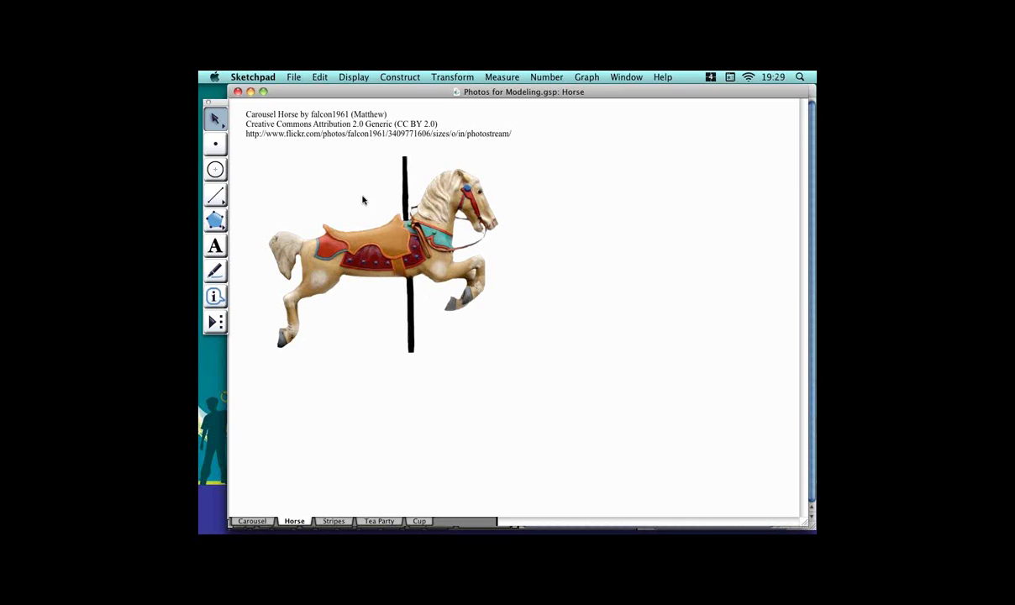
left_click(394, 233)
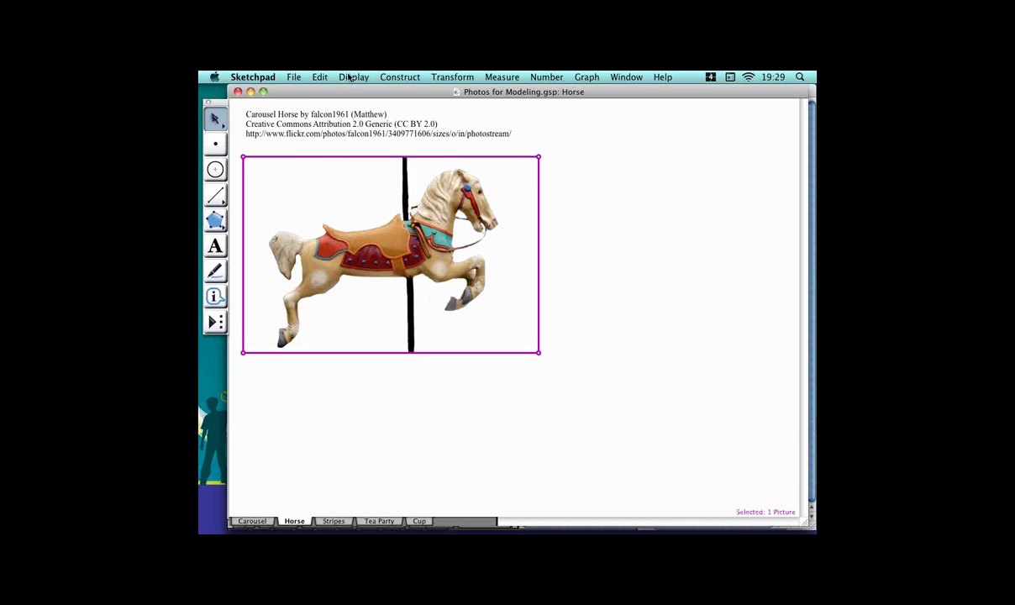
left_click(319, 77)
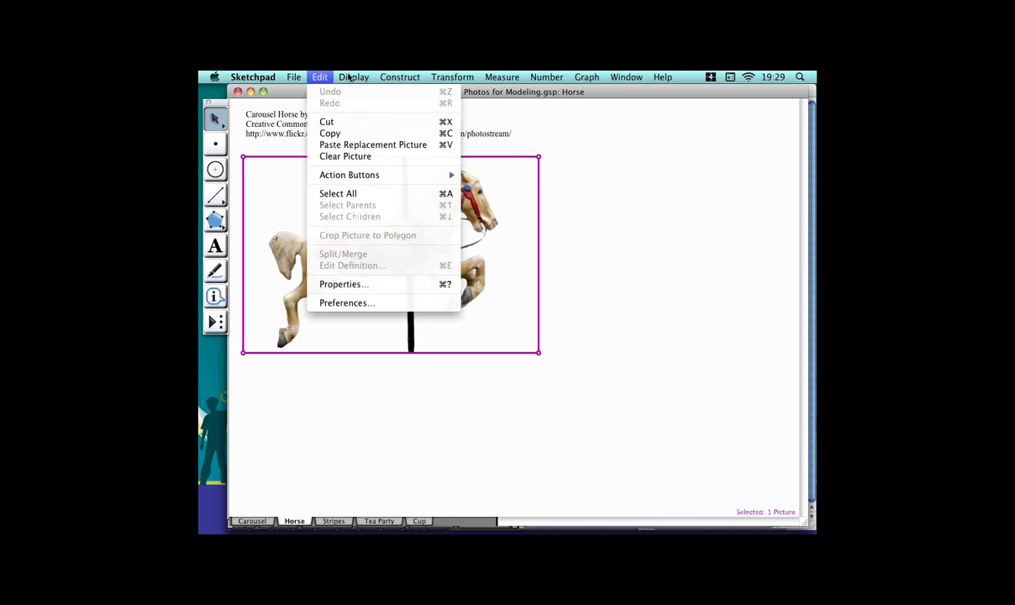
left_click(355, 134)
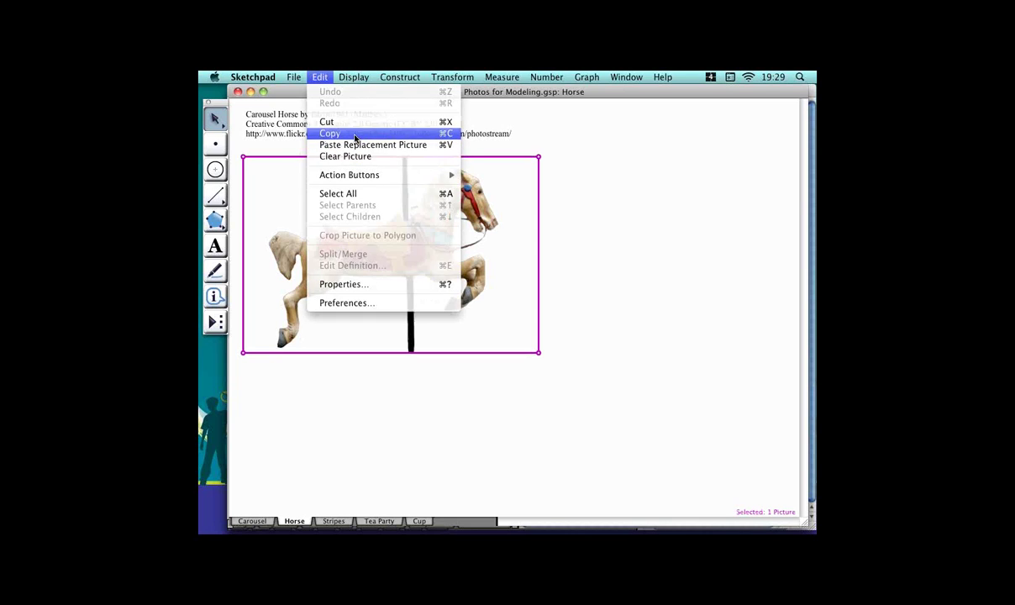
left_click(646, 78)
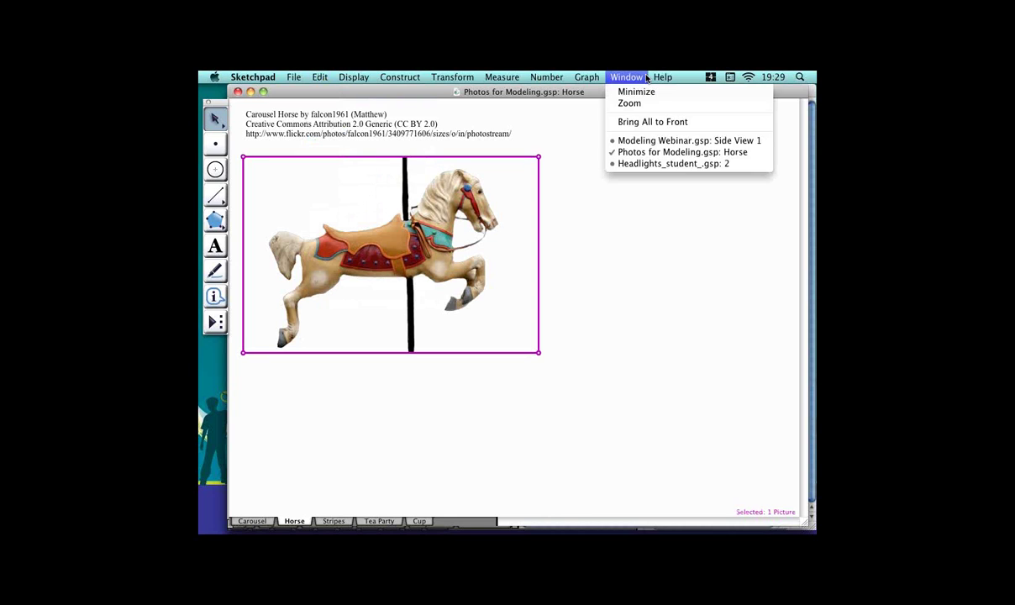
left_click(646, 142)
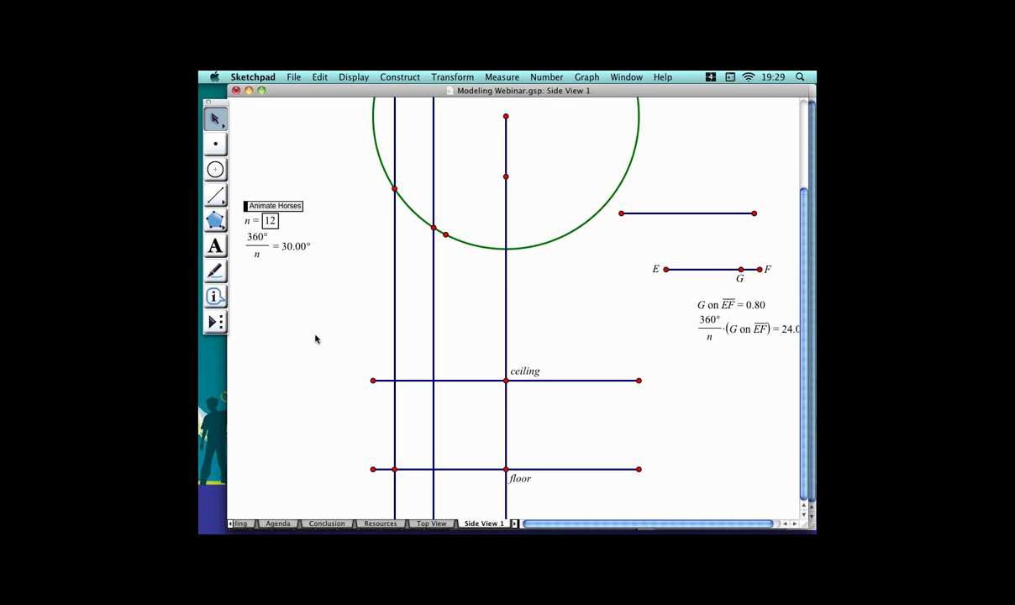
Try pasting the horse picture unattached to any point, and remove it again.
key("super+z")
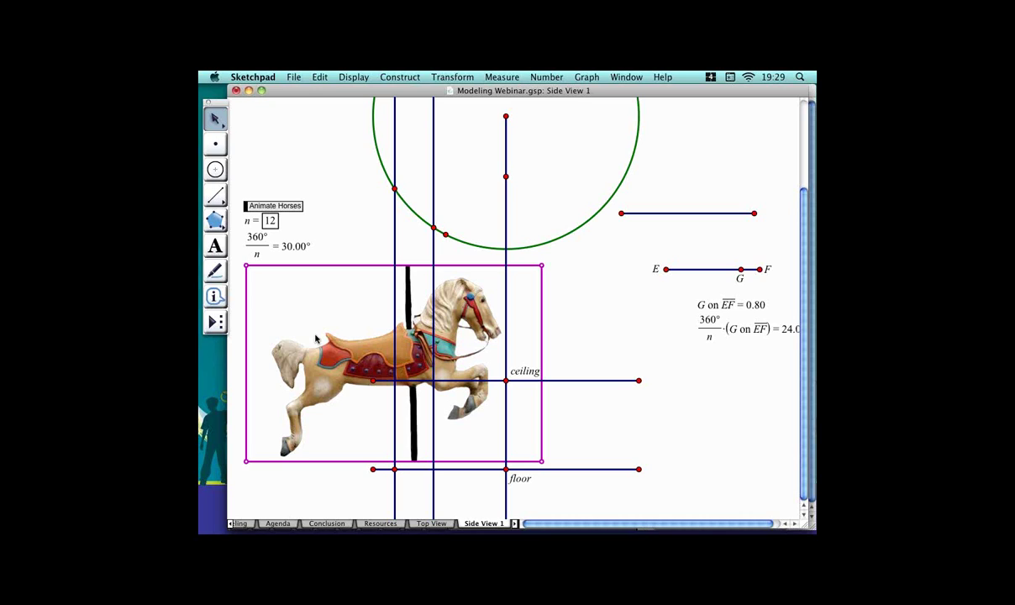
key("BackSpace")
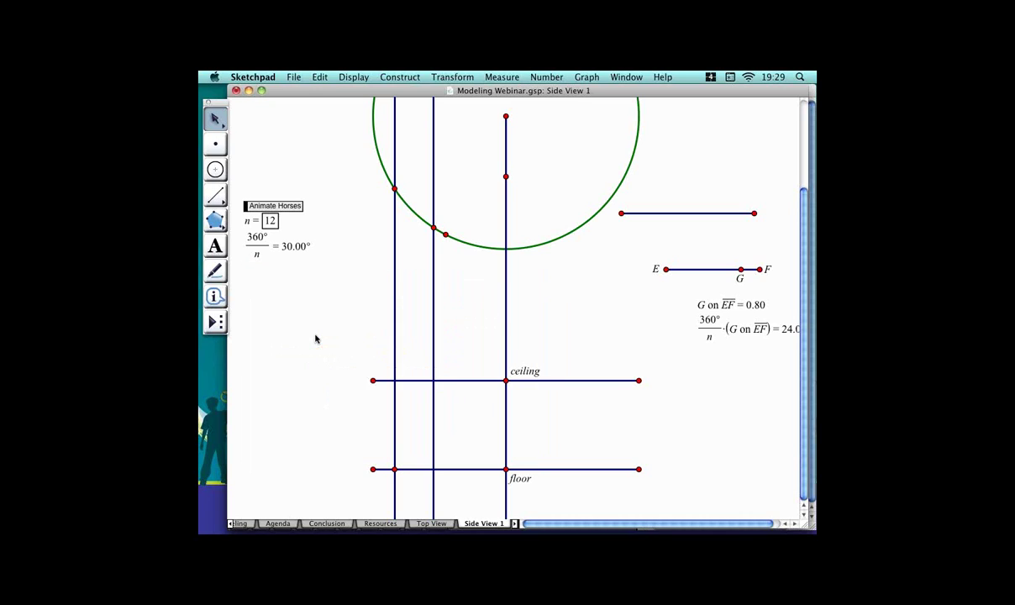
left_click(320, 76)
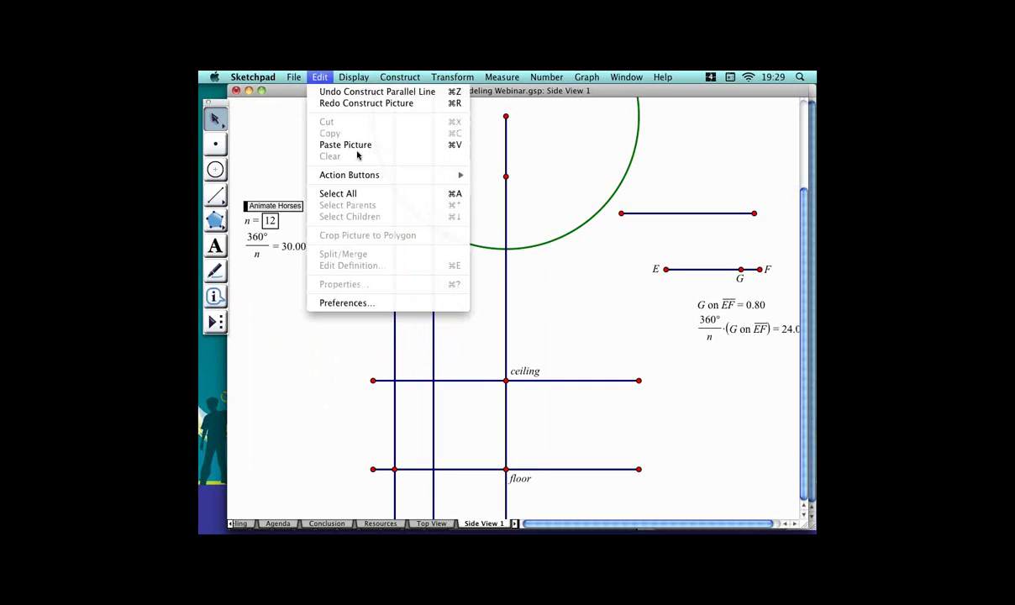
left_click(334, 77)
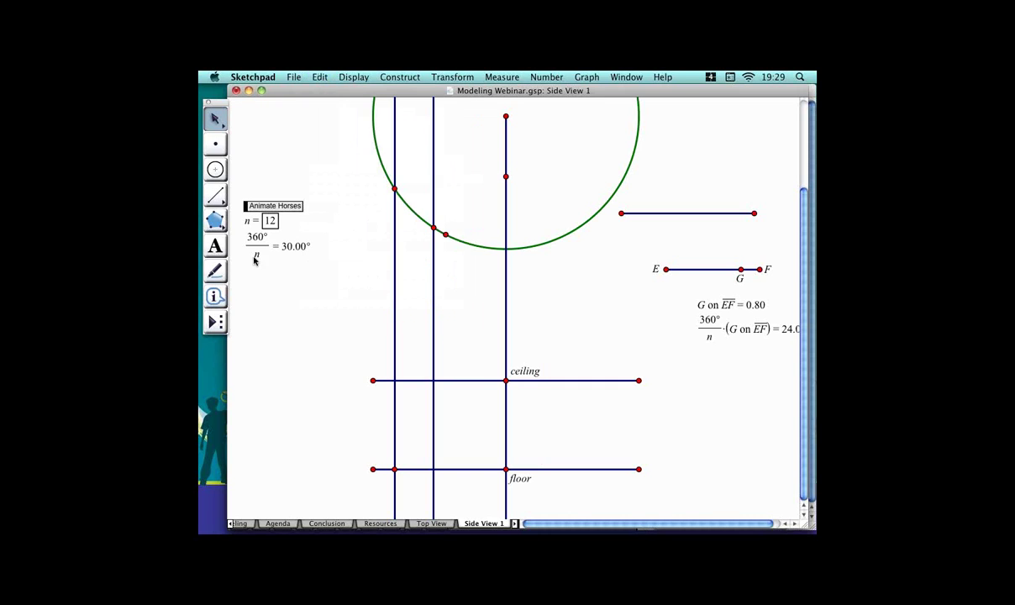
Try attaching the horse picture to a single free point and moving it, and undo the move, picture and point.
left_click(222, 140)
left_click(322, 306)
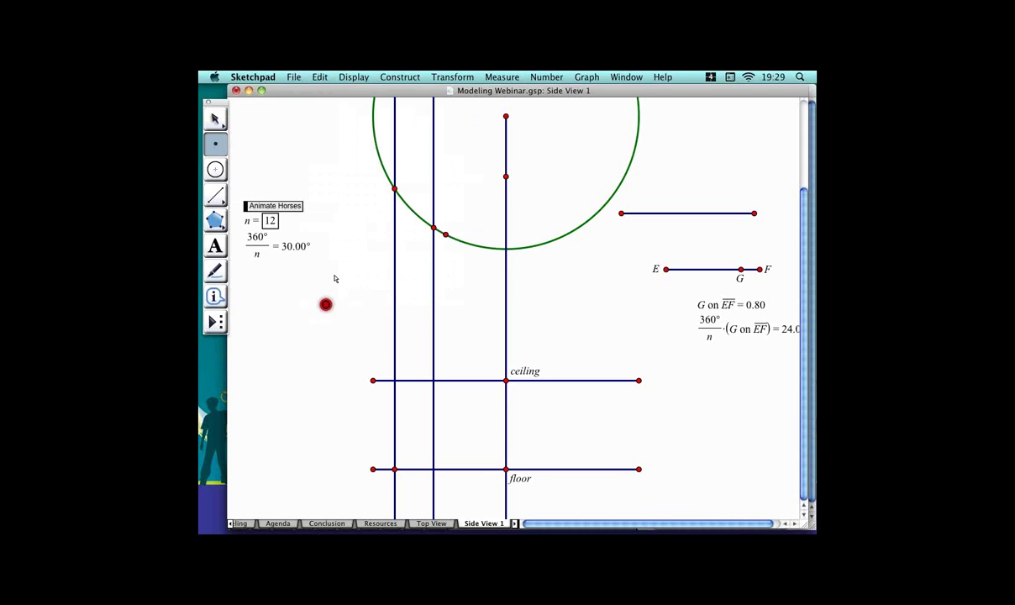
left_click(322, 77)
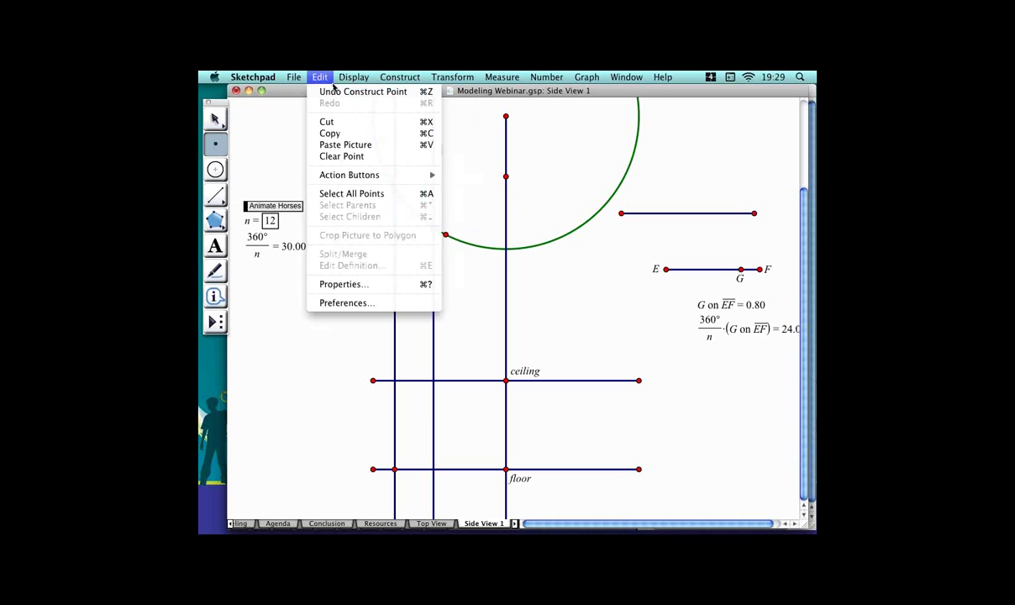
left_click(356, 147)
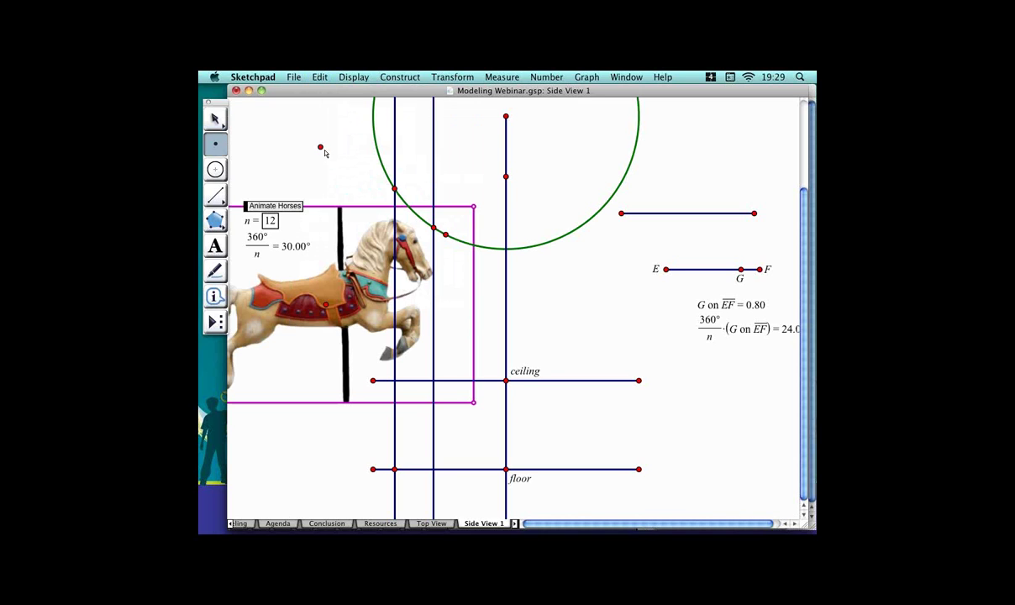
left_click(216, 117)
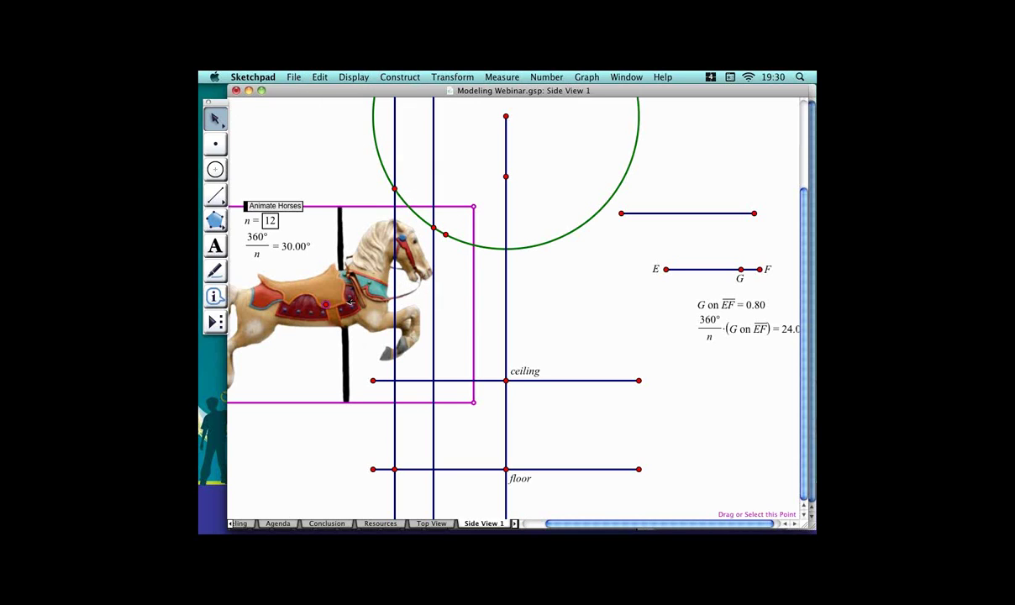
left_click_drag(388, 270, 396, 297)
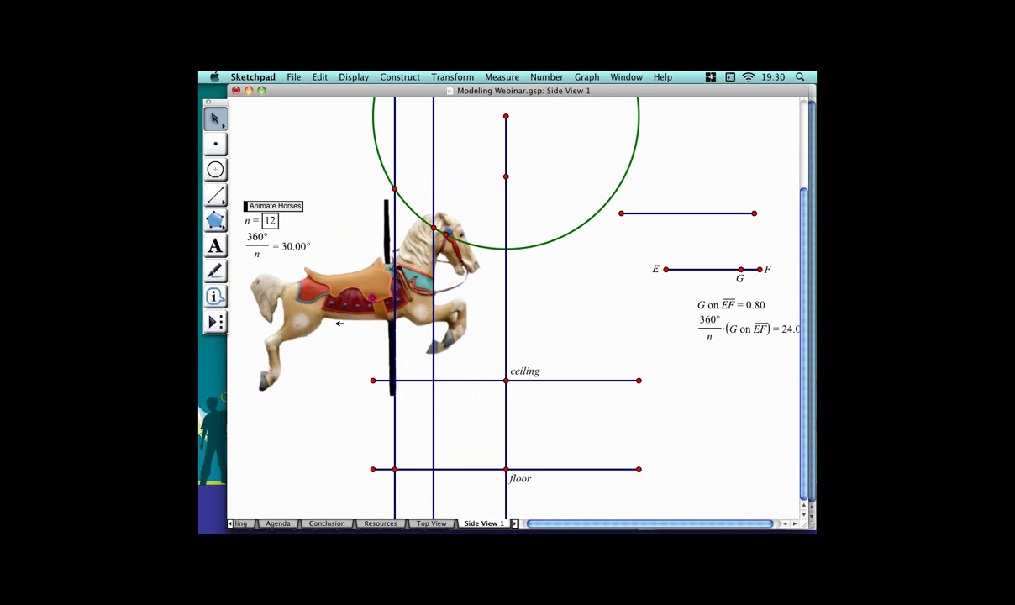
key("super+z")
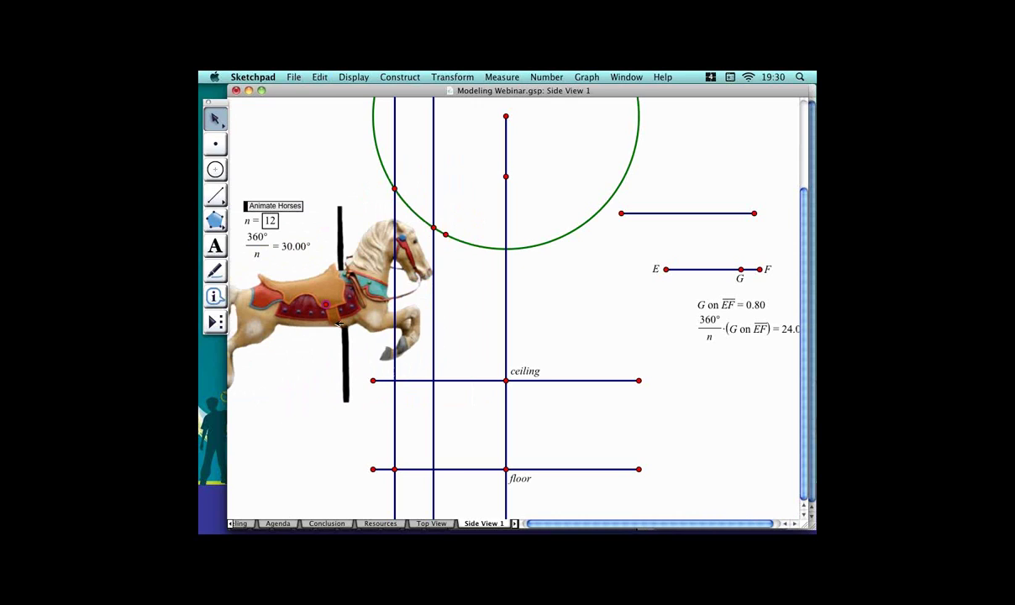
key("super+z")
key("super+z")
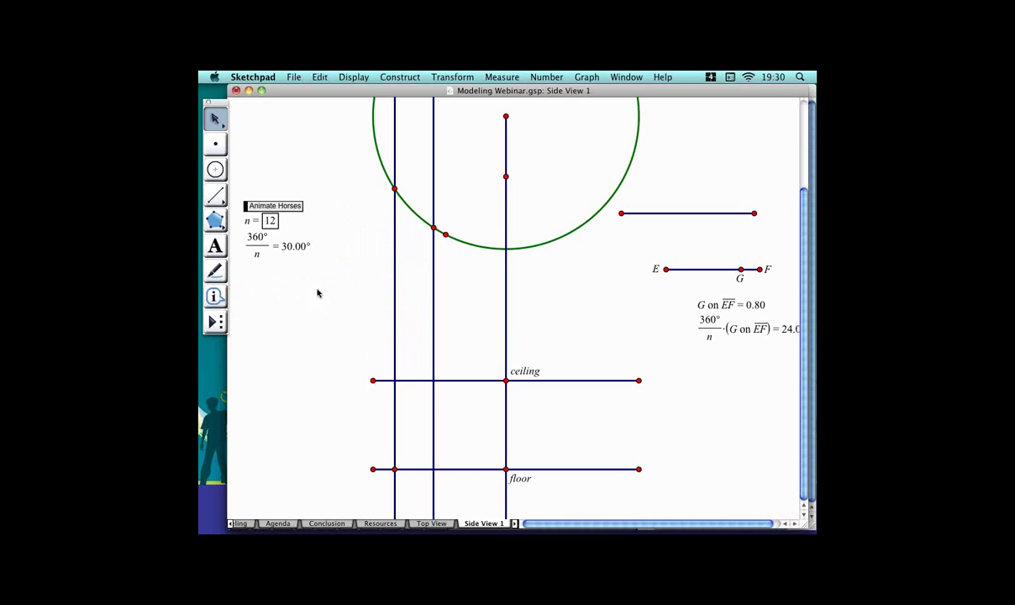
left_click(215, 144)
left_click(267, 331)
left_click(268, 331)
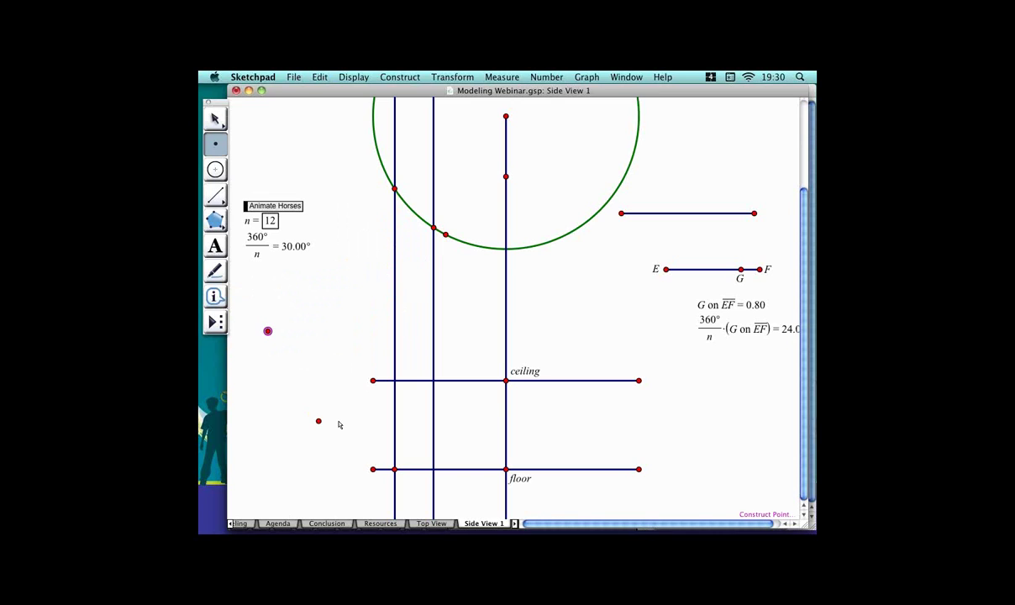
key("Escape")
key("BackSpace")
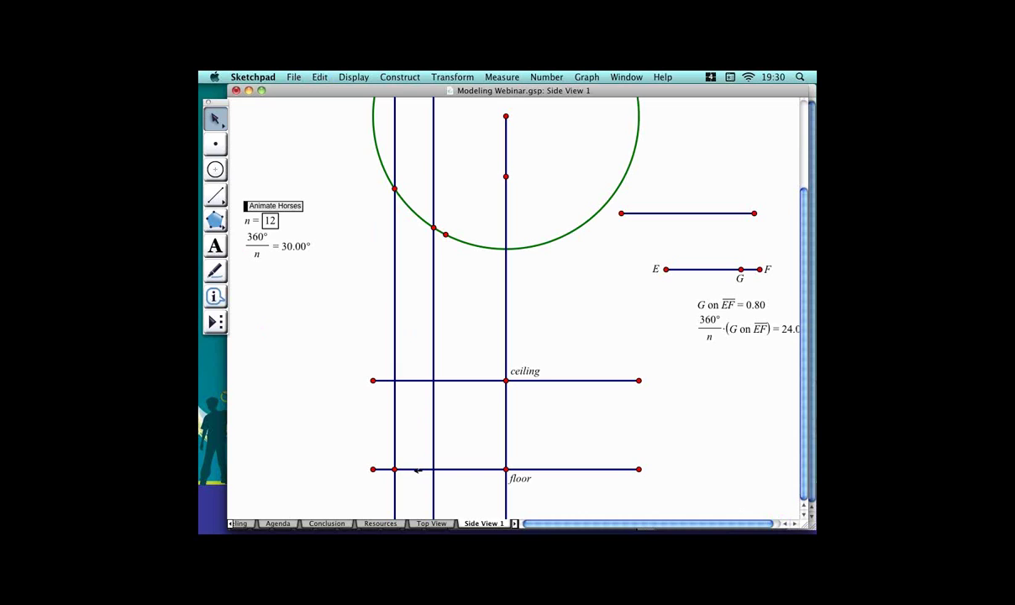
Paste the horse picture between the first line's floor intersection and the second parallel line's intersection with the ceiling.
left_click(395, 469)
left_click(434, 381)
left_click(332, 76)
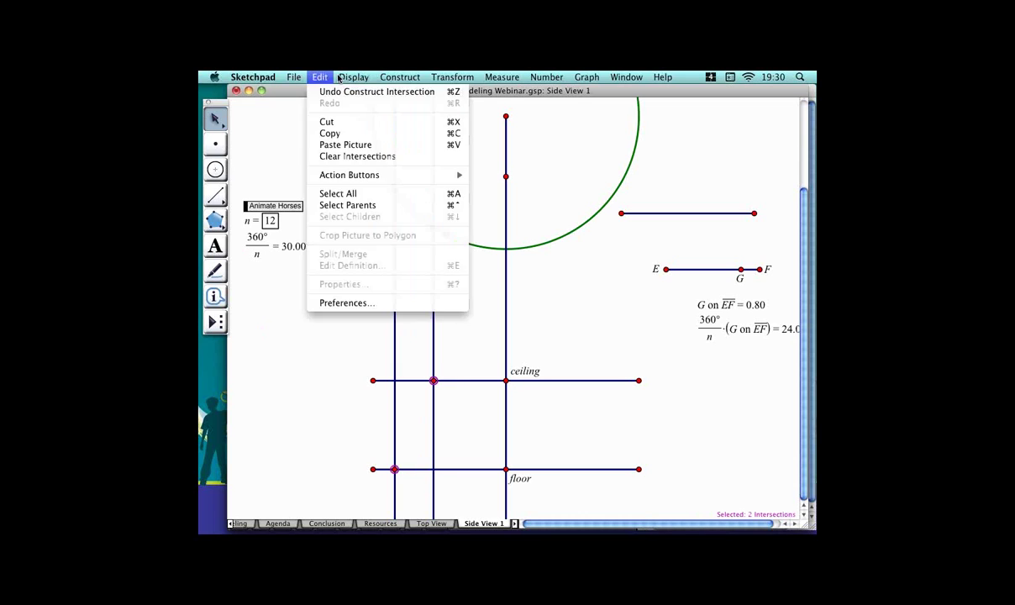
left_click(355, 146)
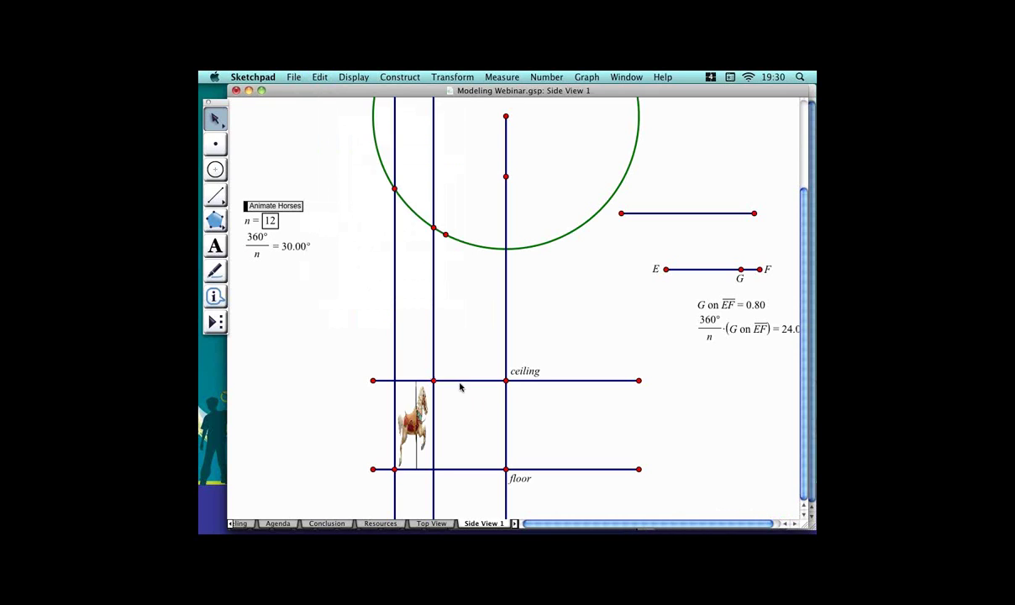
Lower the ceiling point toward the floor, and run and stop the horse animation to check how the attached picture follows.
left_click_drag(506, 380, 529, 405)
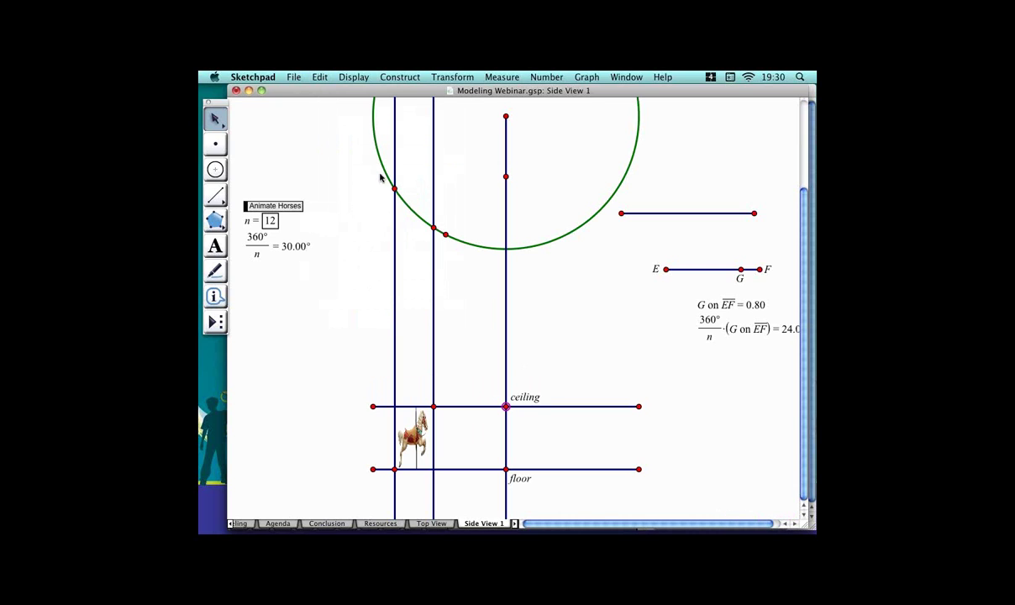
left_click(314, 212)
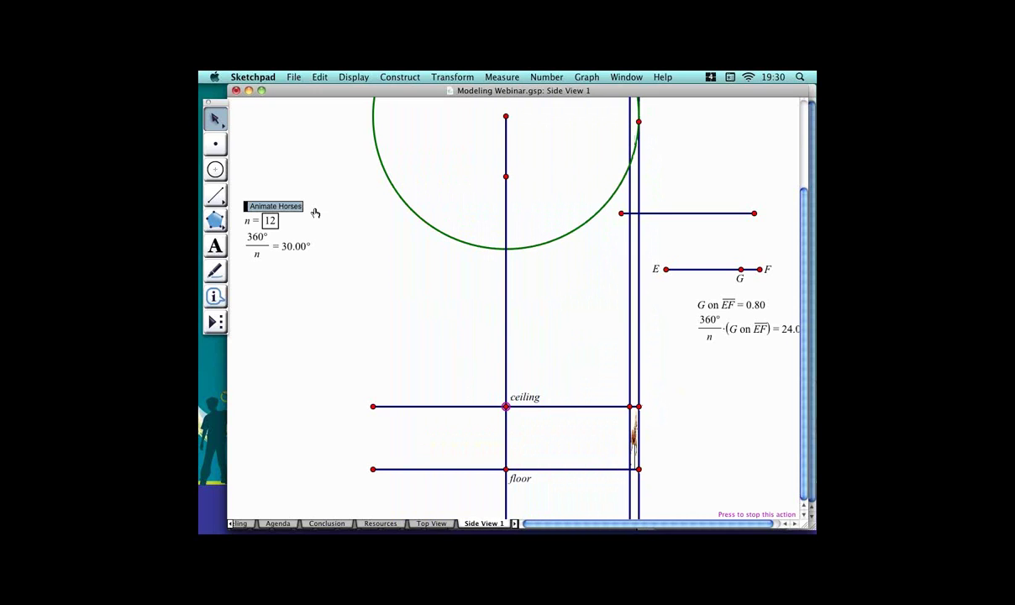
left_click(315, 212)
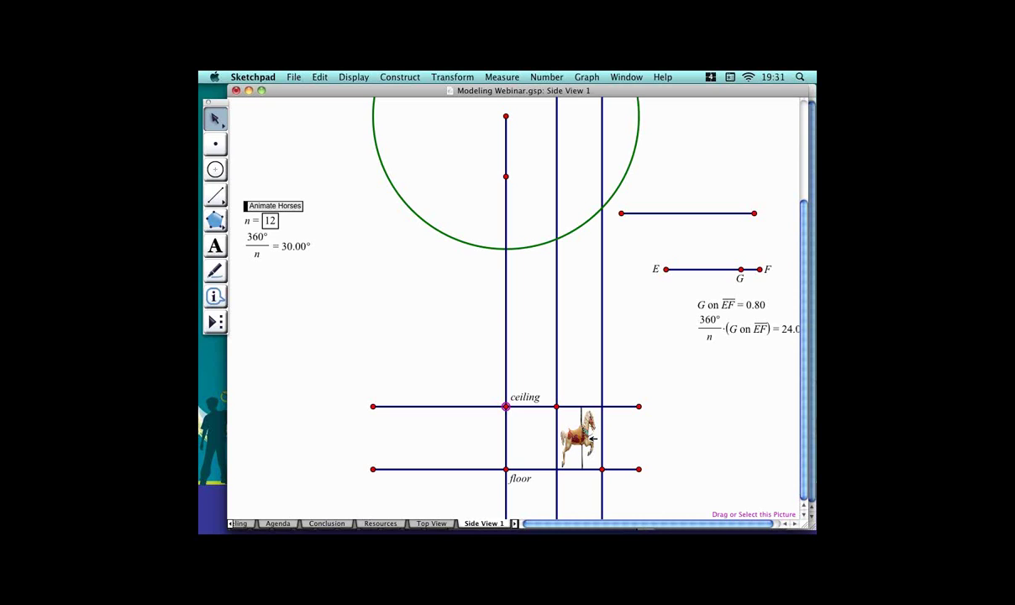
Undo the horse animation and remove the horse picture attached between the two points, together with its ceiling intersection.
left_click(322, 77)
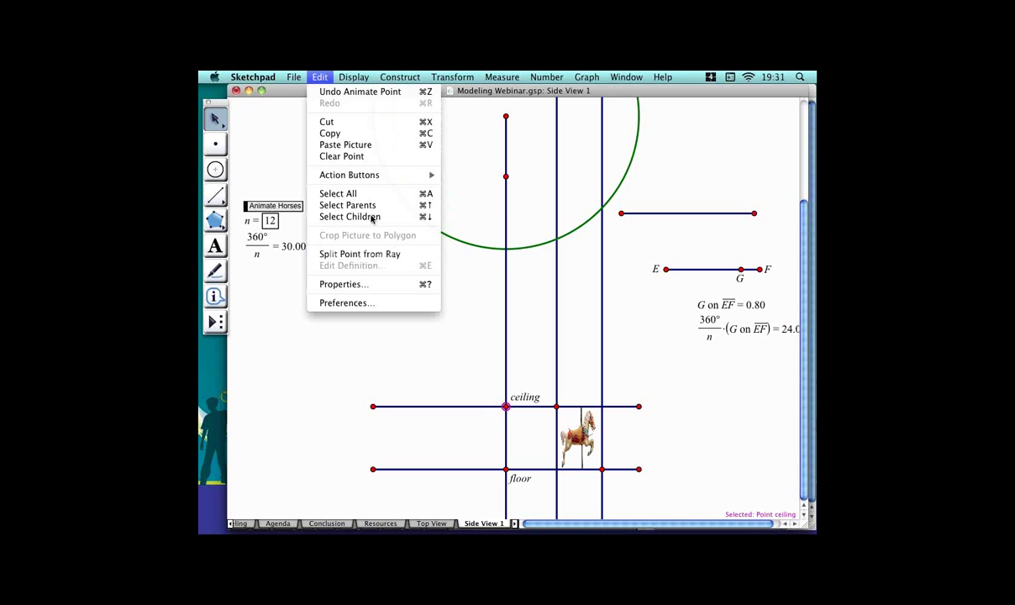
left_click(362, 91)
left_click(376, 124)
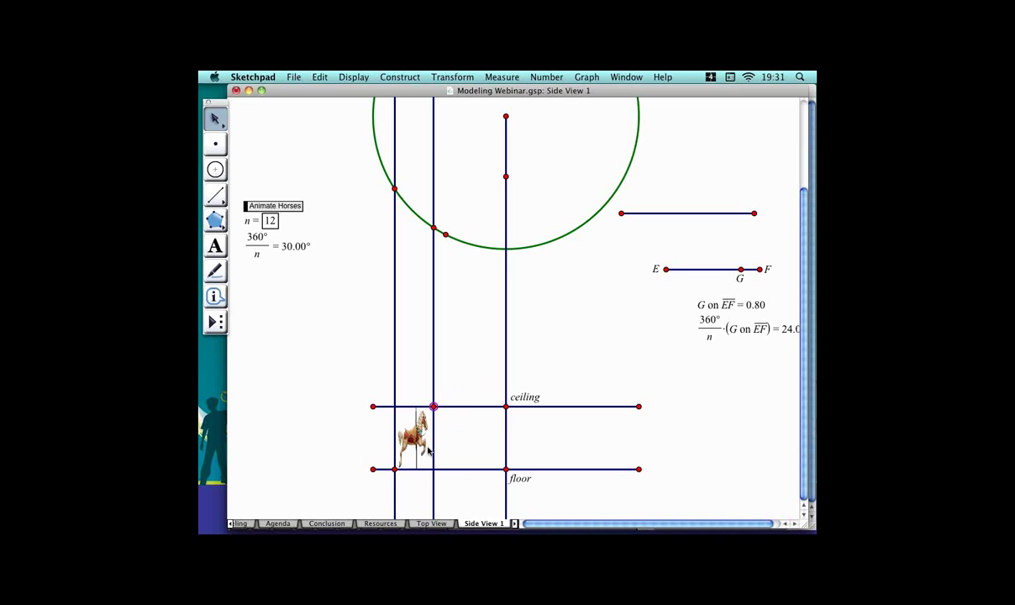
left_click(428, 451)
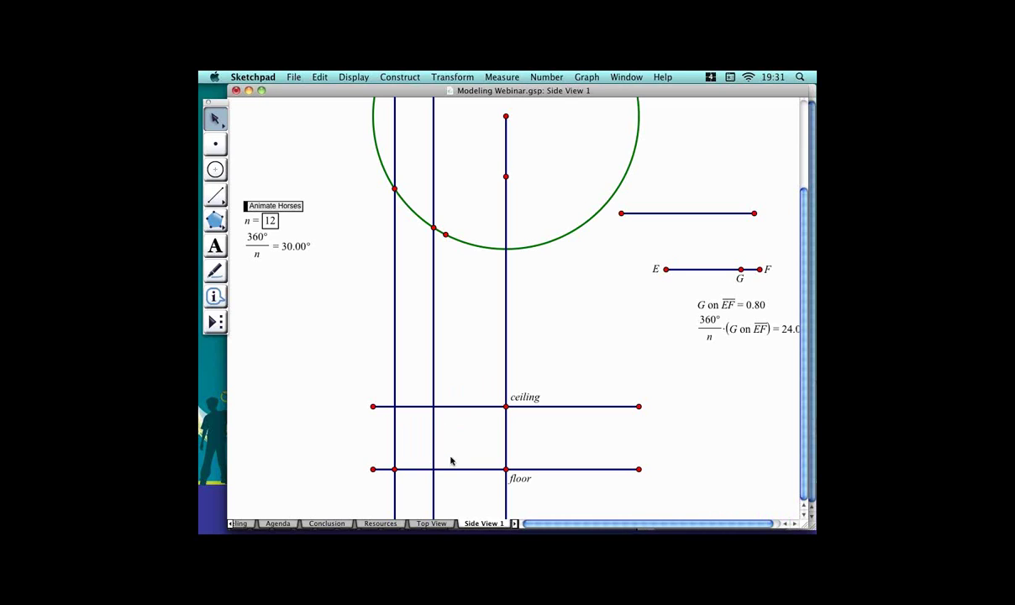
Construct the second line's floor intersection and the first line's ceiling intersection, and paste the horse picture onto the three intersections.
left_click(394, 469)
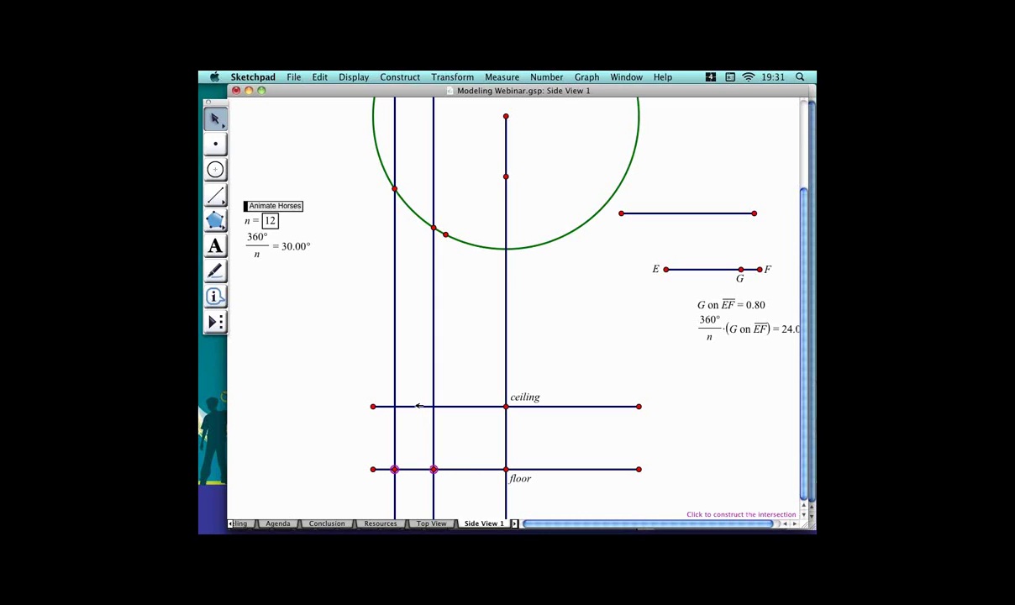
left_click(415, 406)
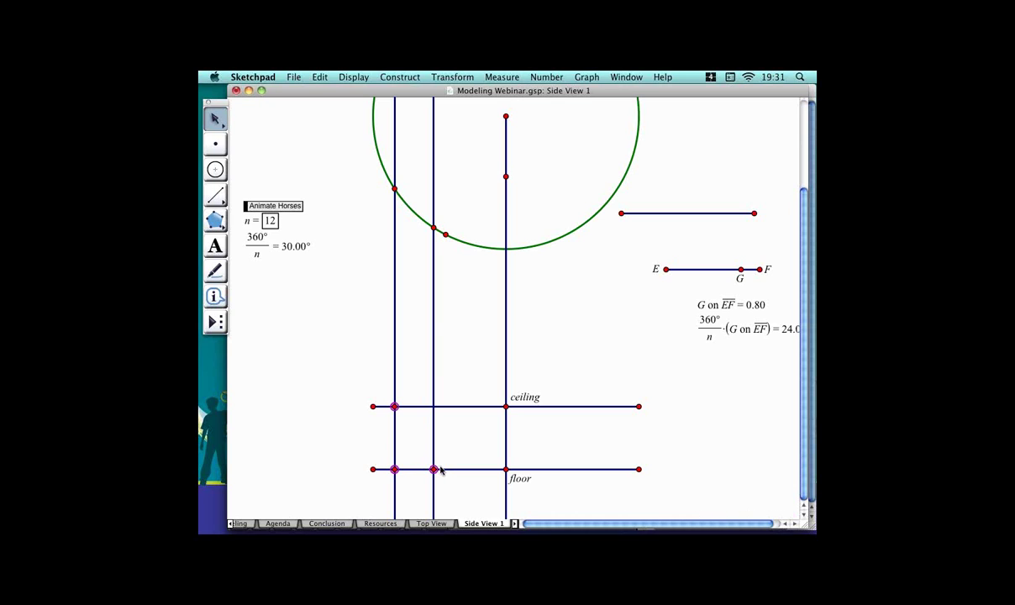
left_click(320, 76)
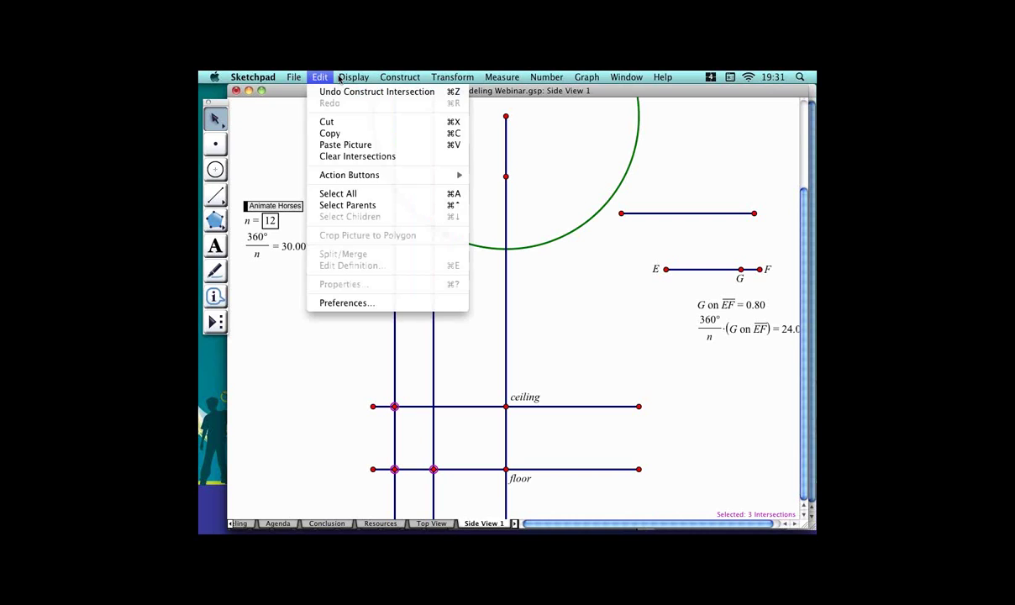
left_click(366, 146)
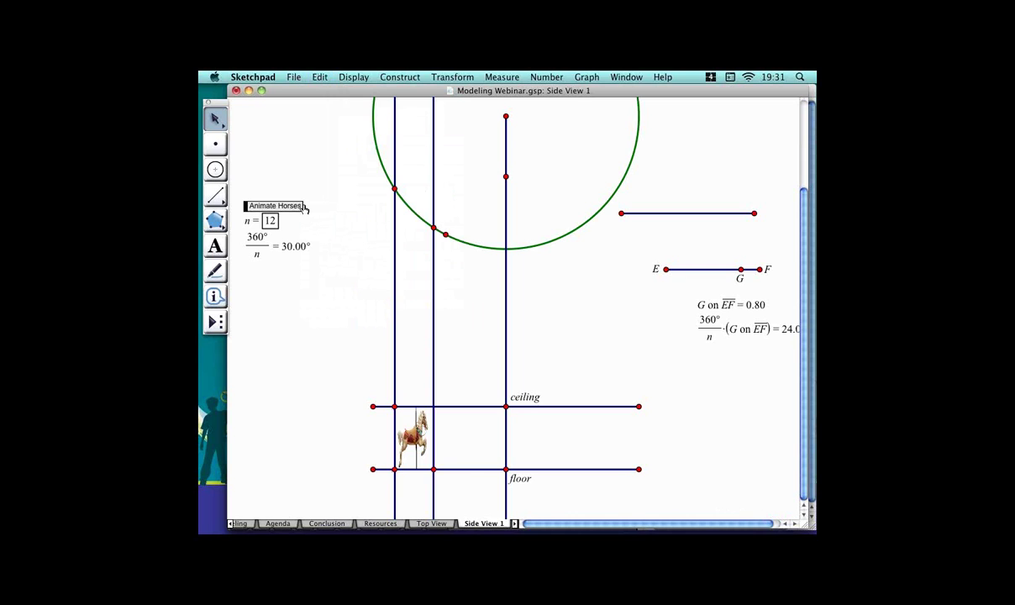
Run and stop the horse animation twice to check how the three-point picture turns and narrows.
left_click(277, 206)
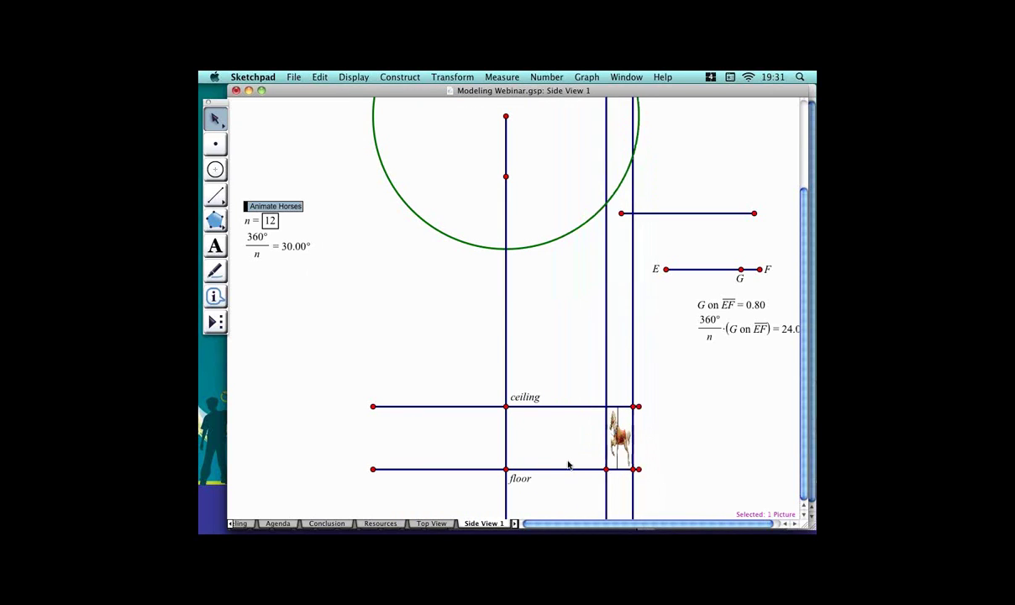
left_click(286, 208)
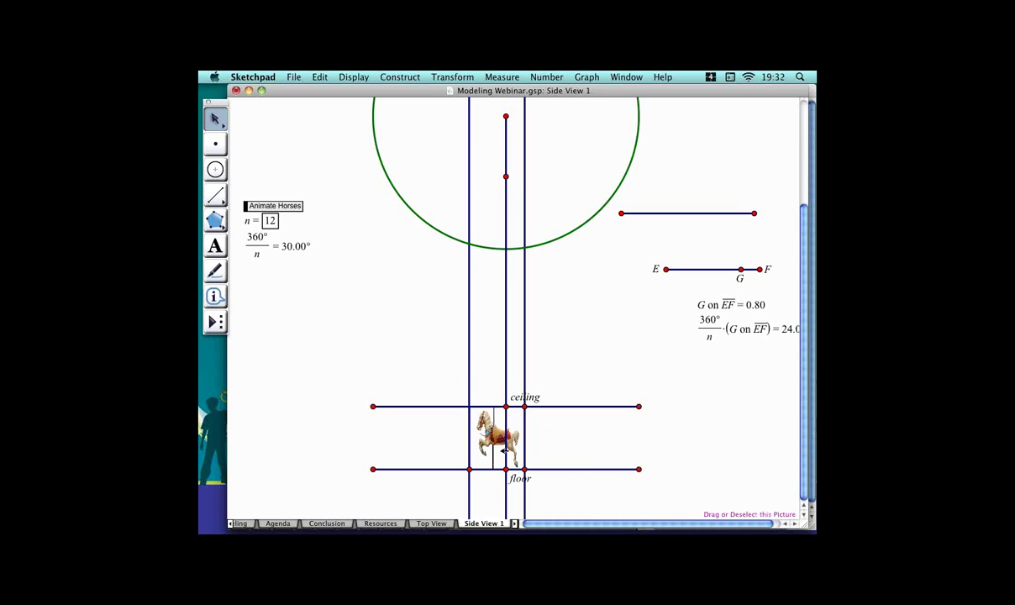
left_click(304, 208)
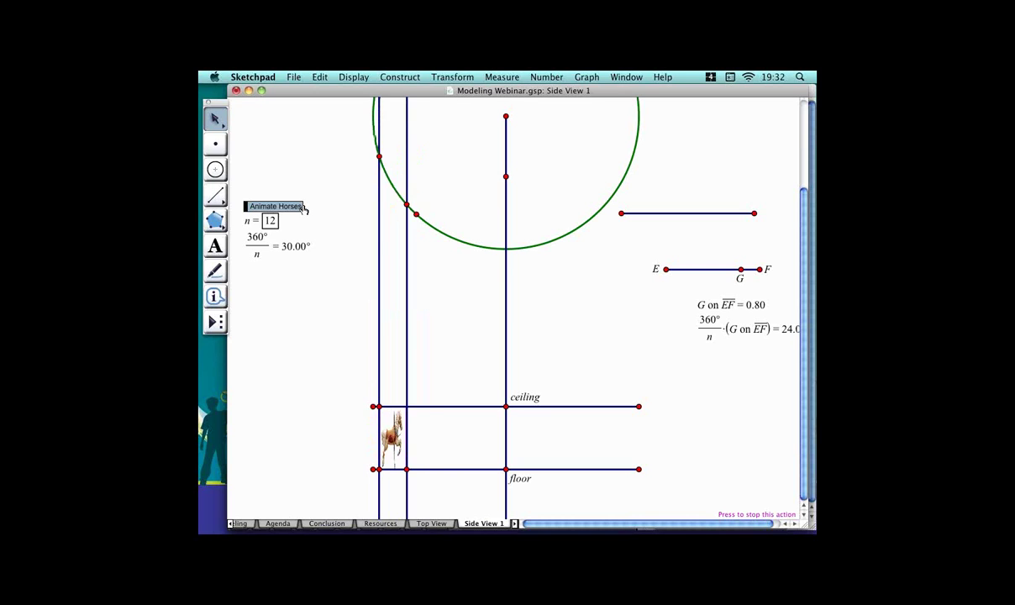
left_click(304, 208)
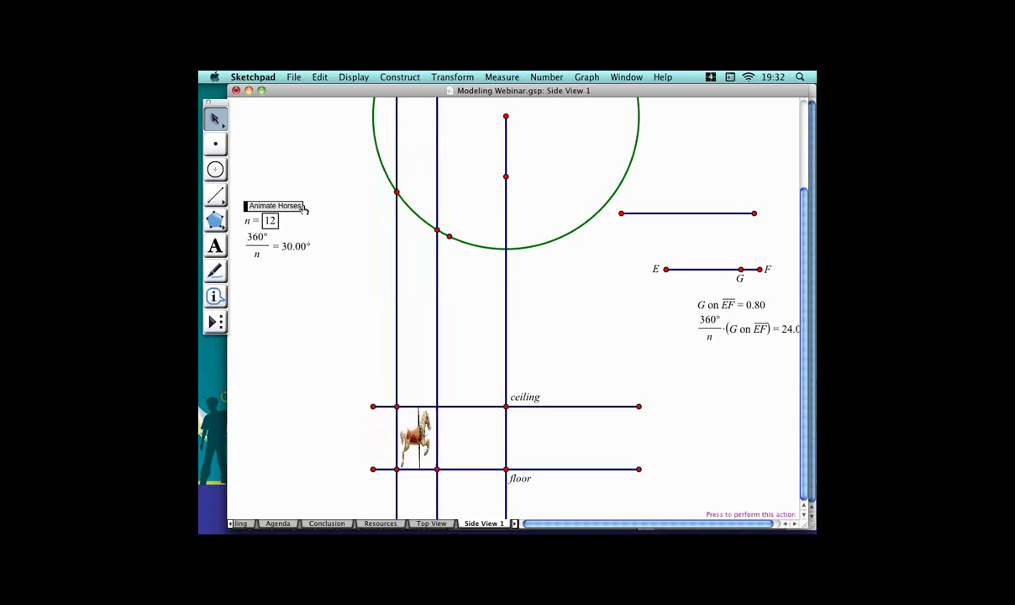
Duplicate the Side View 1 page and name the copy Side View 2.
left_click(294, 77)
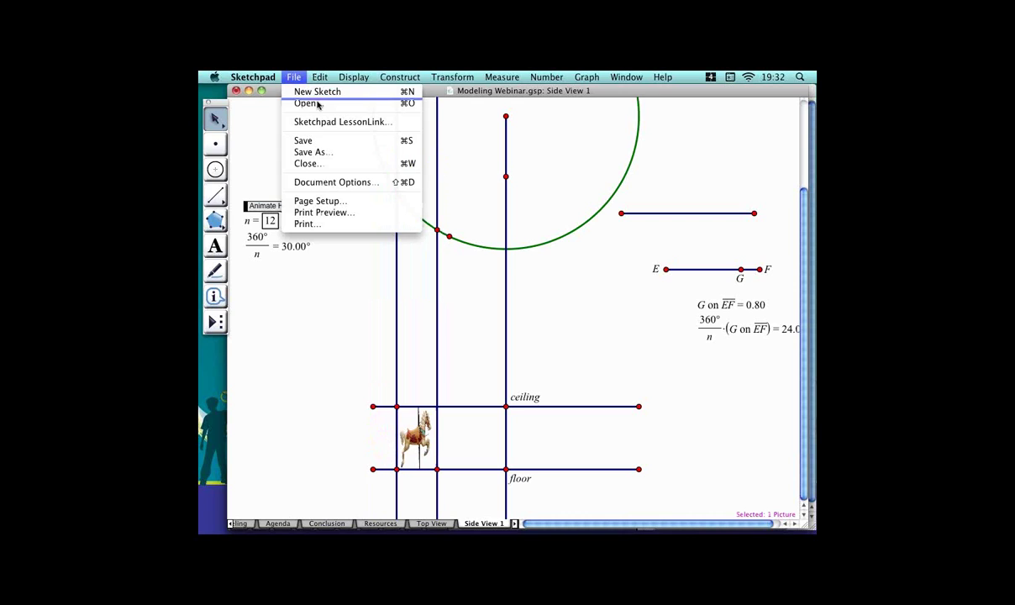
left_click(325, 186)
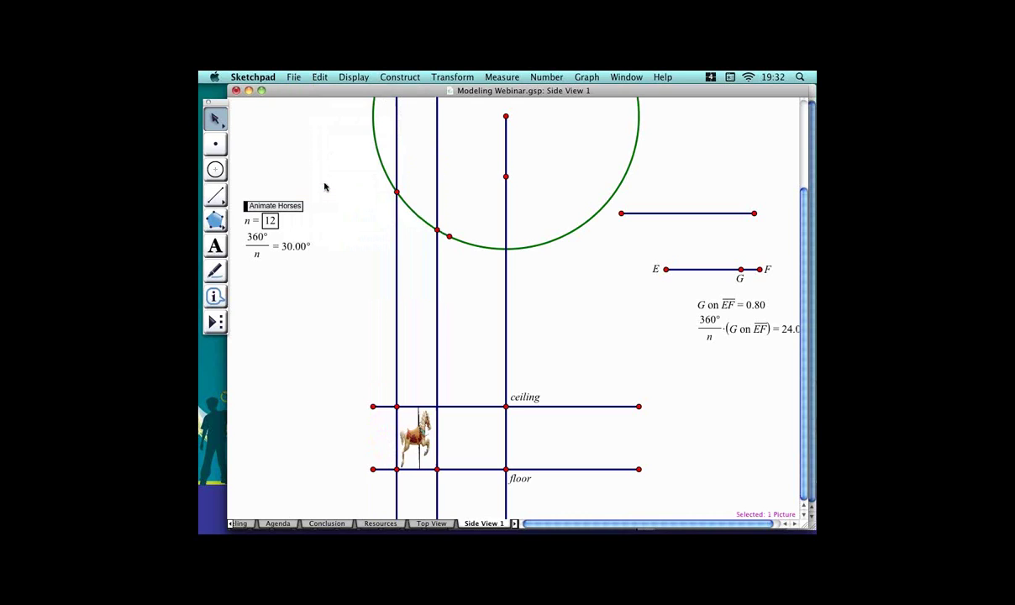
left_click(596, 279)
mouse_move(600, 305)
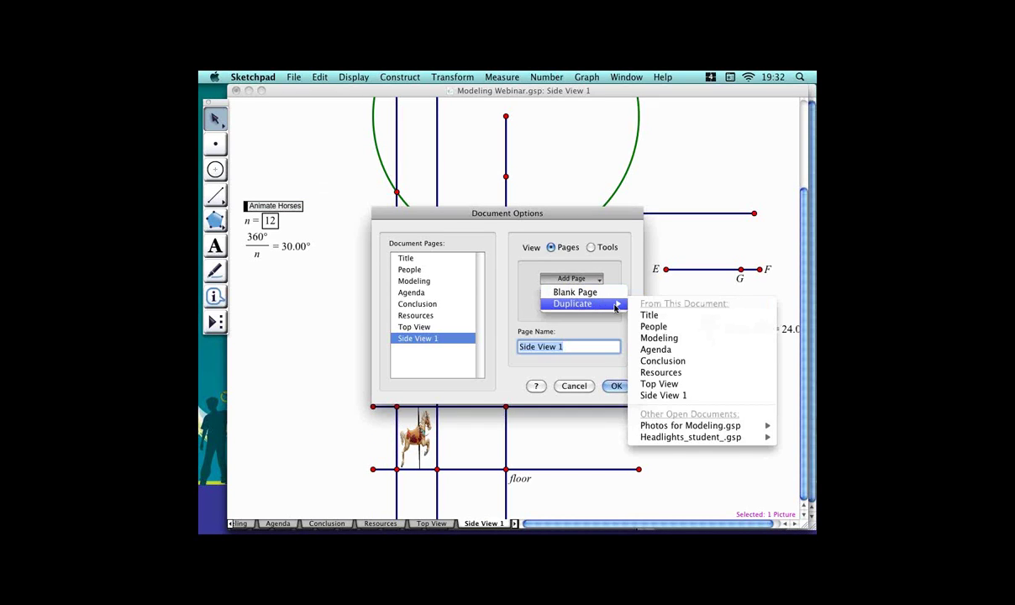
left_click(647, 395)
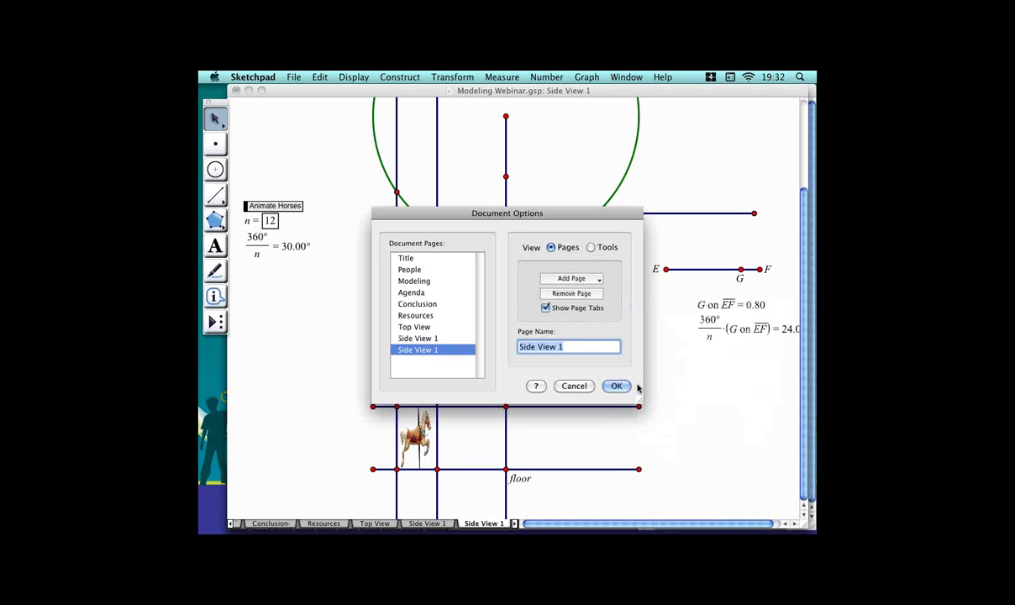
left_click(602, 348)
key("BackSpace")
type("2")
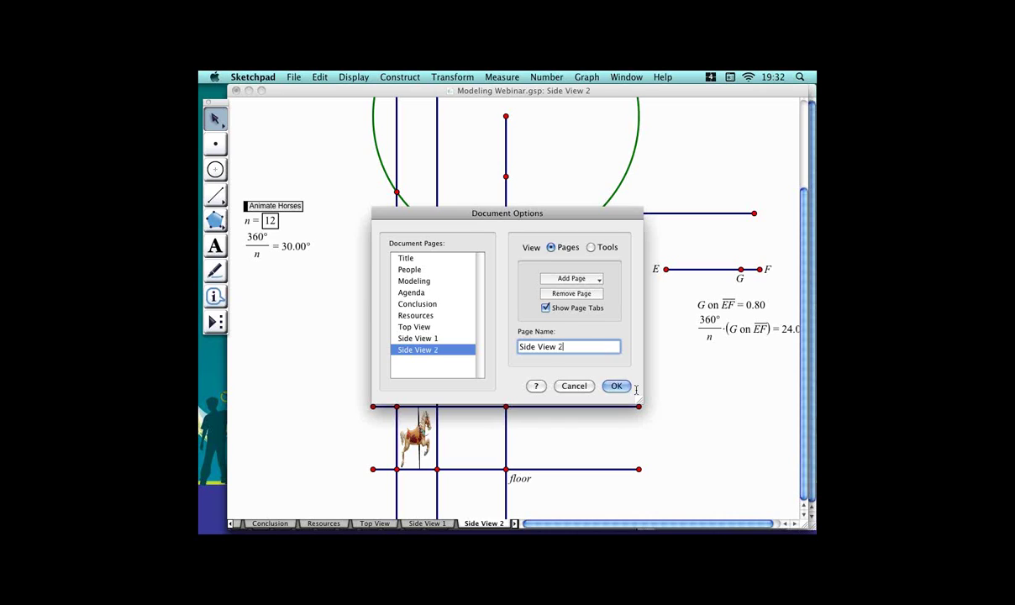
left_click(624, 387)
left_click(381, 331)
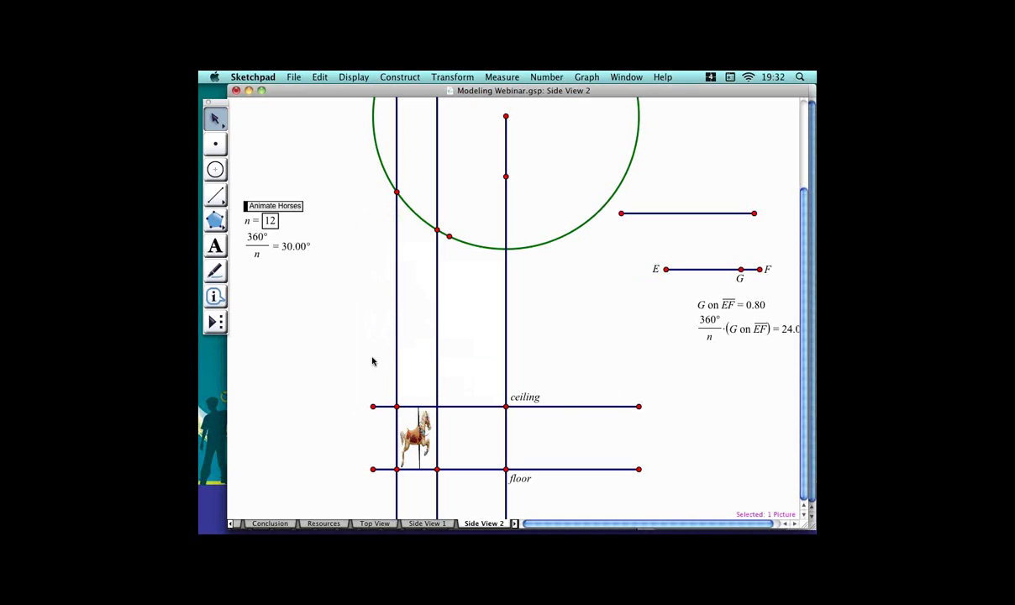
Move the first horse point a short way along the circle to examine how its rotated image and the picture follow.
left_click(371, 261)
mouse_move(418, 190)
left_mouse_down()
mouse_move(453, 211)
mouse_move(528, 219)
mouse_move(612, 193)
mouse_move(584, 210)
mouse_move(524, 206)
mouse_move(592, 202)
mouse_move(637, 186)
mouse_move(618, 207)
mouse_move(673, 157)
mouse_move(548, 194)
mouse_move(433, 197)
left_mouse_up()
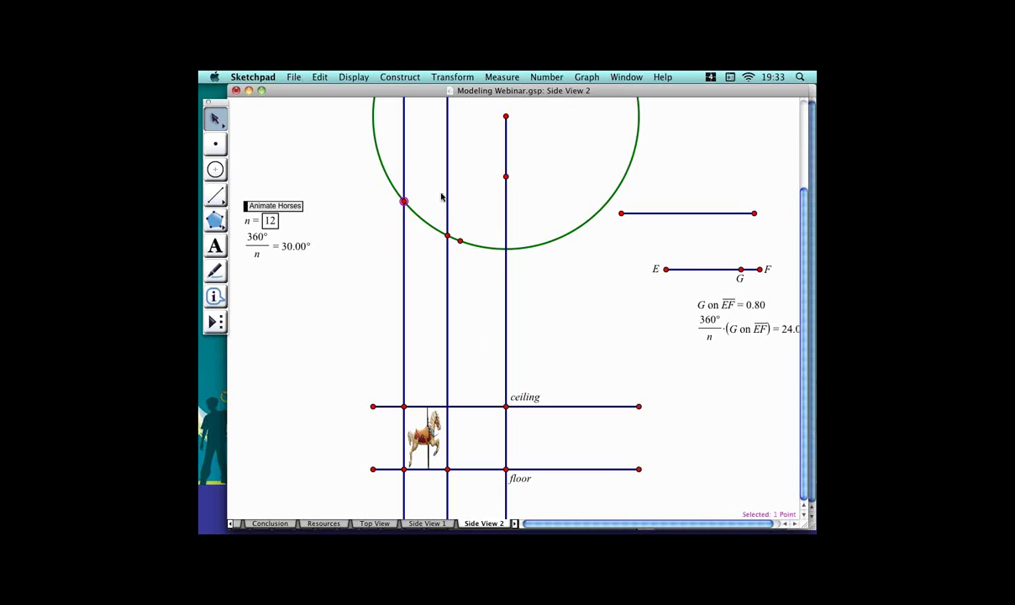
left_click_drag(426, 202, 431, 200)
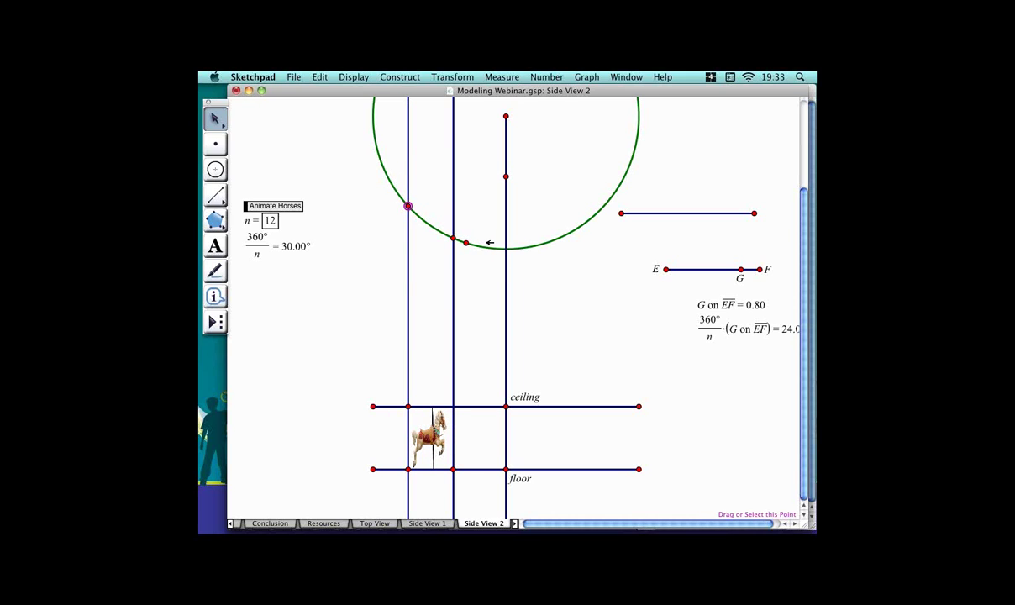
left_click(485, 243)
left_click(431, 205, "shift")
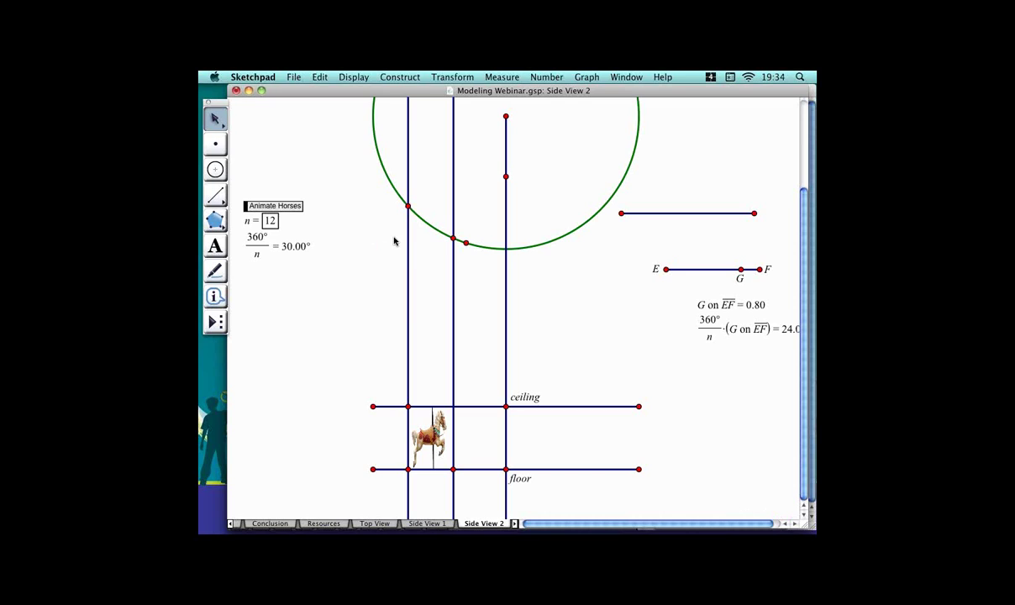
Try iterating horse point H to its rotated image H′ on the circle.
left_click(428, 204)
left_click(468, 77)
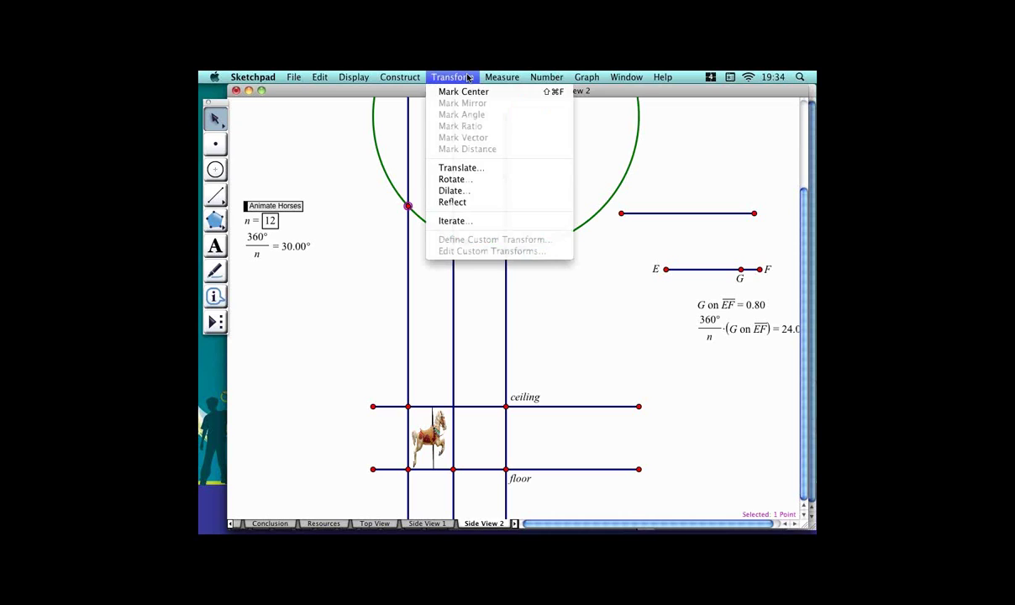
left_click(464, 222)
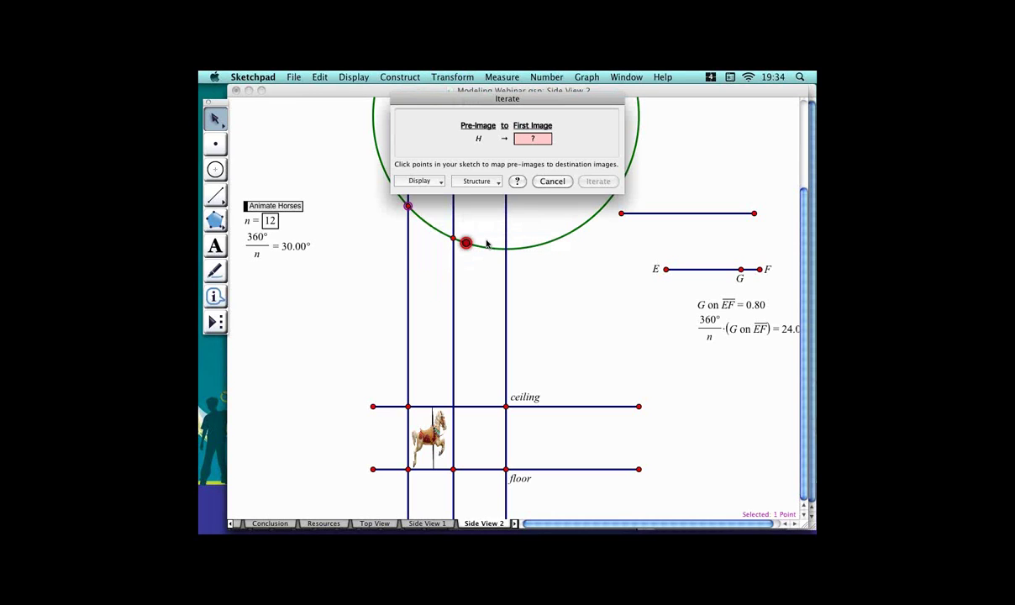
left_click(467, 243)
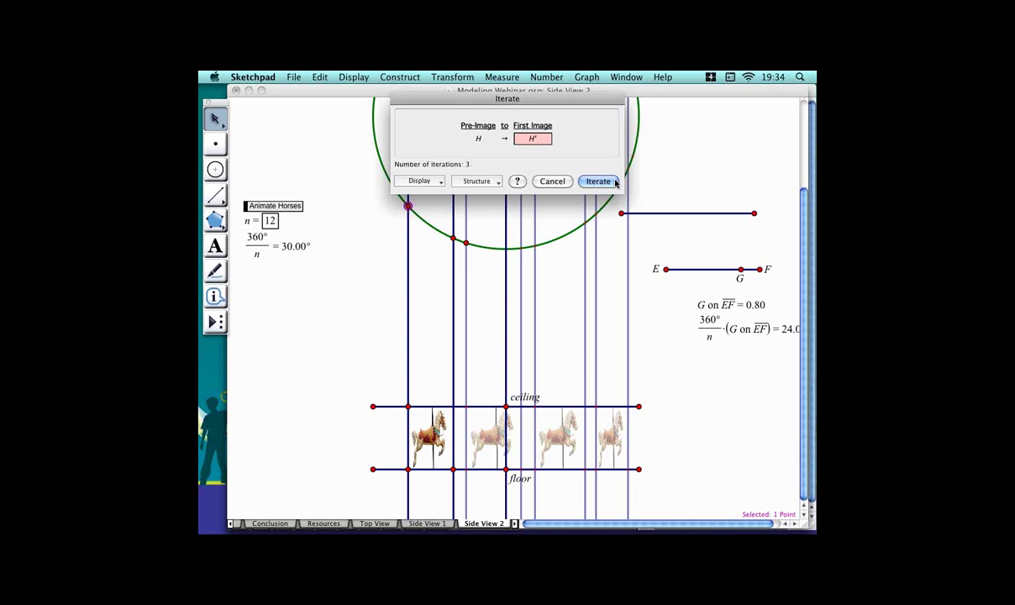
left_click(614, 181)
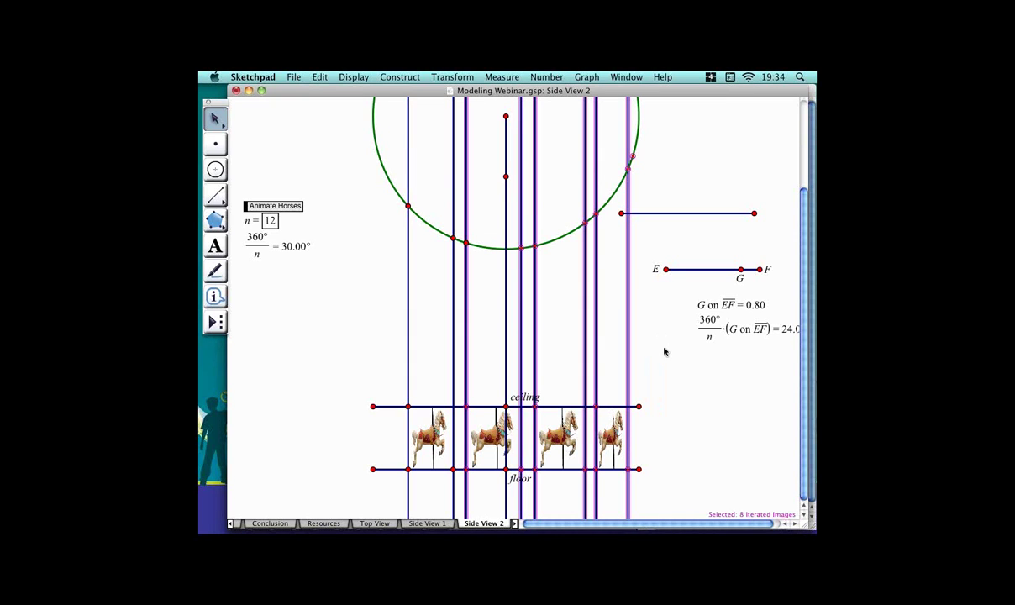
Try raising the iteration count by several levels, and undo the whole iteration and the last move of point H.
key("plus")
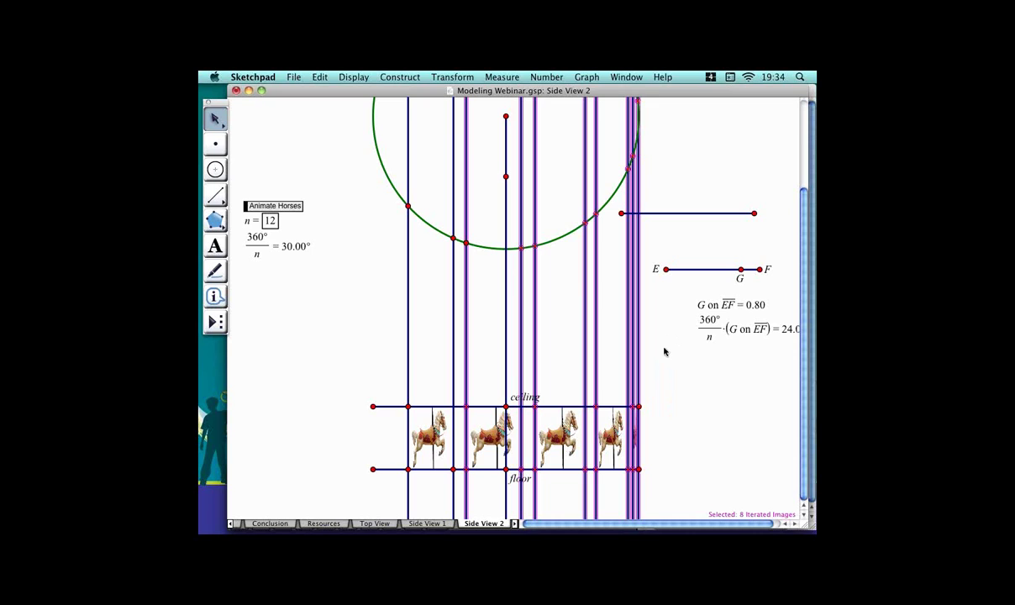
key("plus")
key("plus")
key("plus")
key("plus")
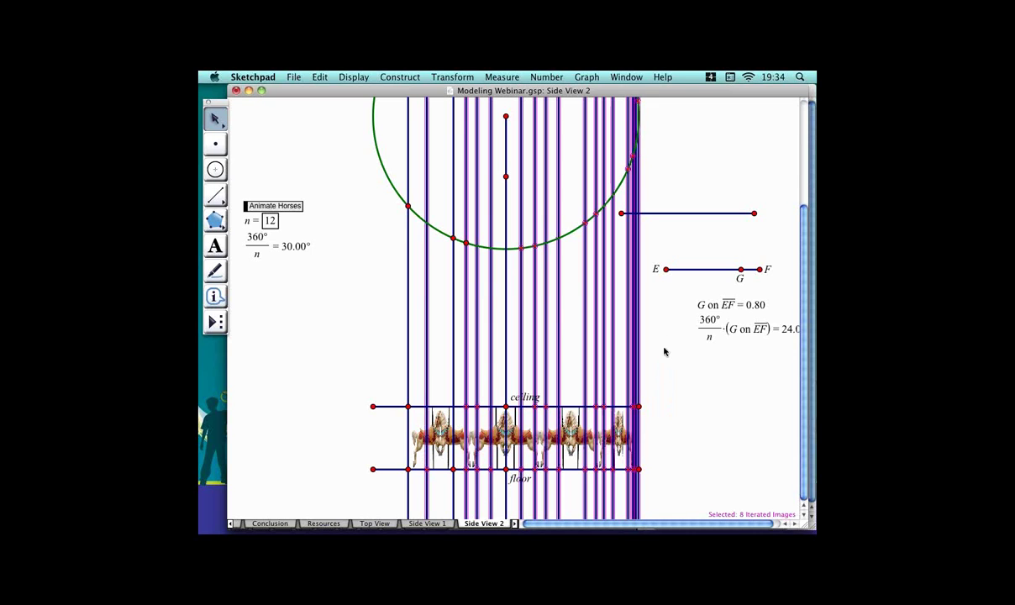
key("minus")
key("minus")
key("minus")
key("minus")
key("minus")
key("minus")
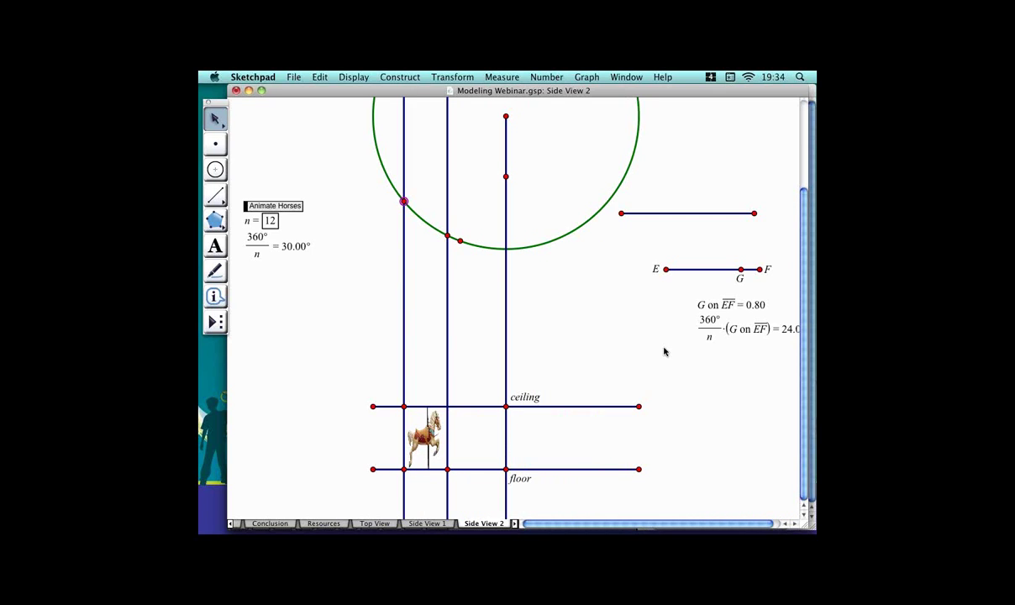
Calculate n − 1 from the parameter n and deselect the result.
left_click(569, 310)
left_click(561, 77)
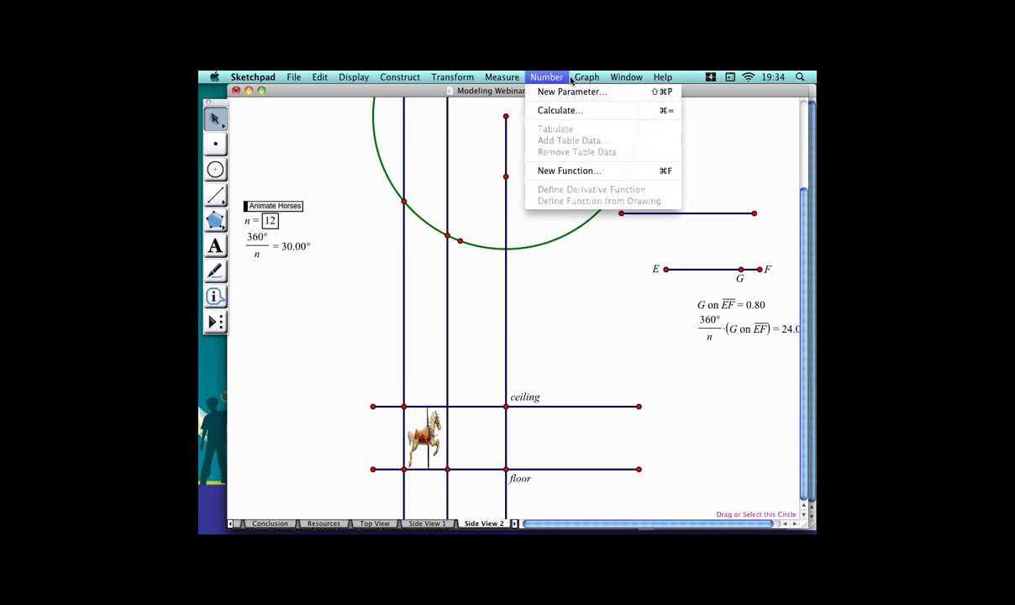
left_click(570, 111)
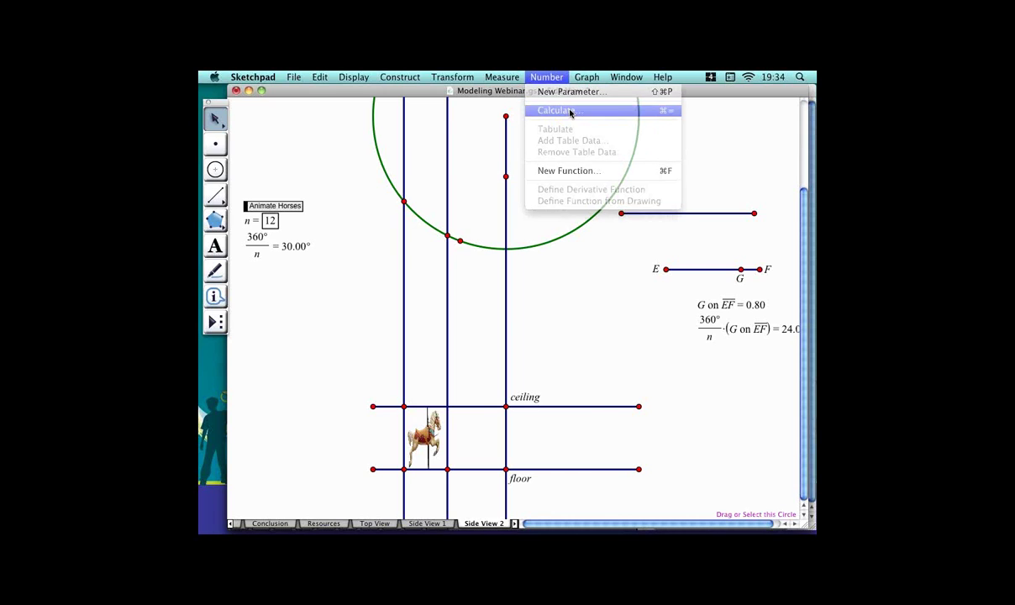
left_click(269, 221)
type("/1")
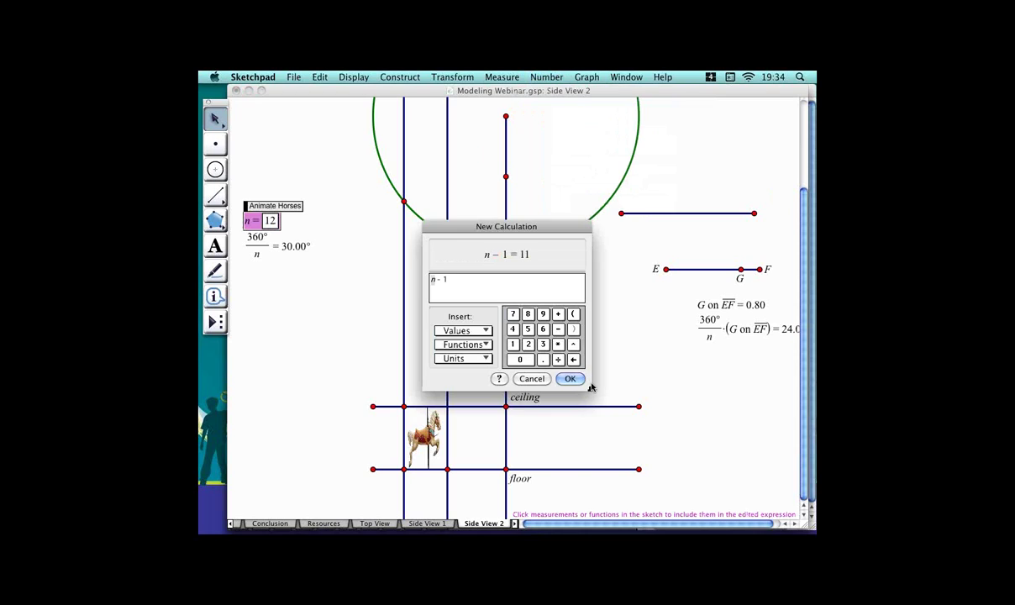
key("Return")
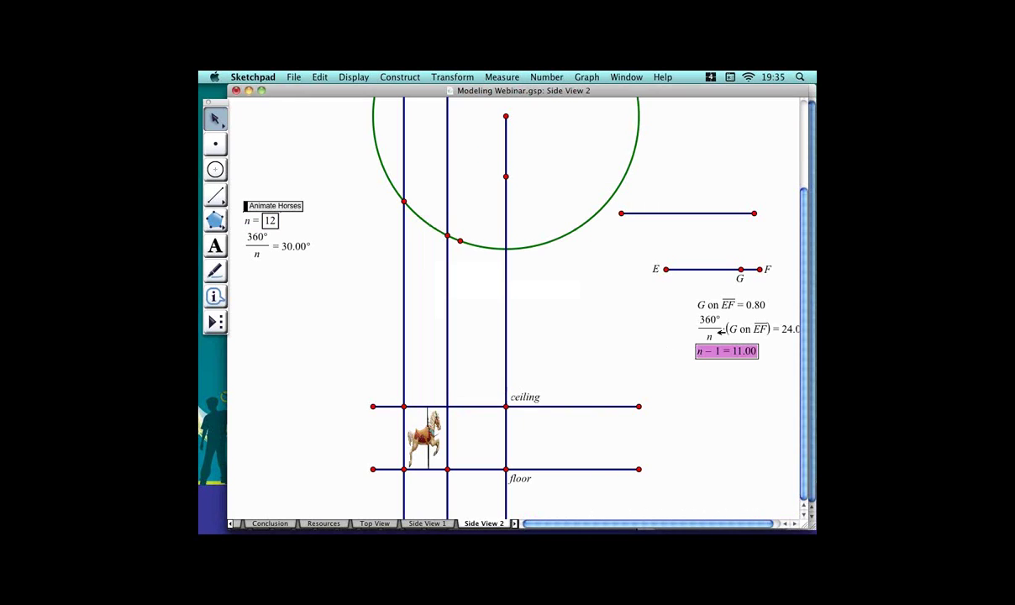
left_click(641, 322)
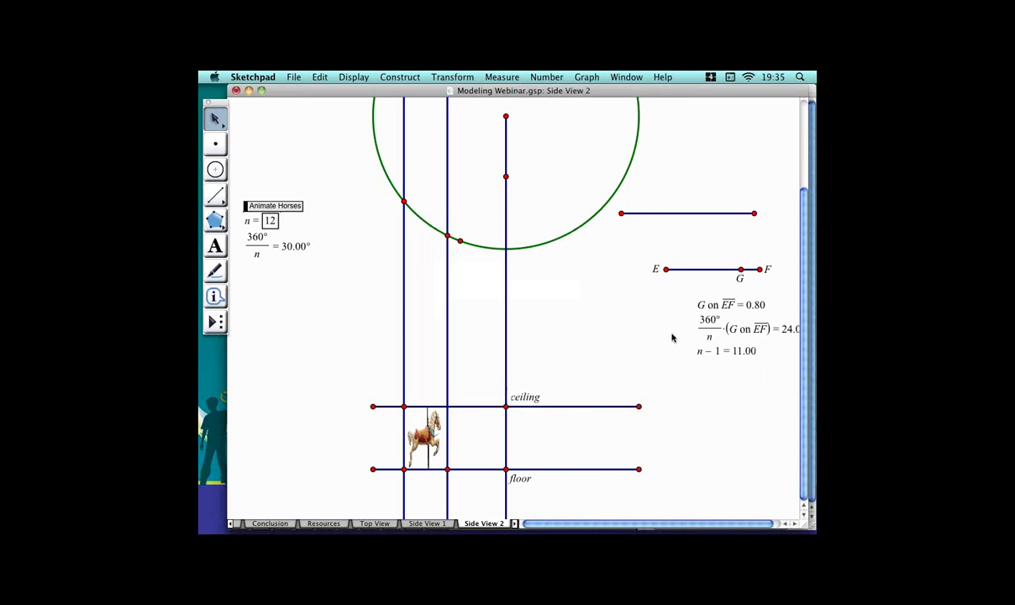
Iterate horse point H to its rotated image H′ on the circle, using n − 1 as the iteration depth, and clear the selection.
left_click(426, 201)
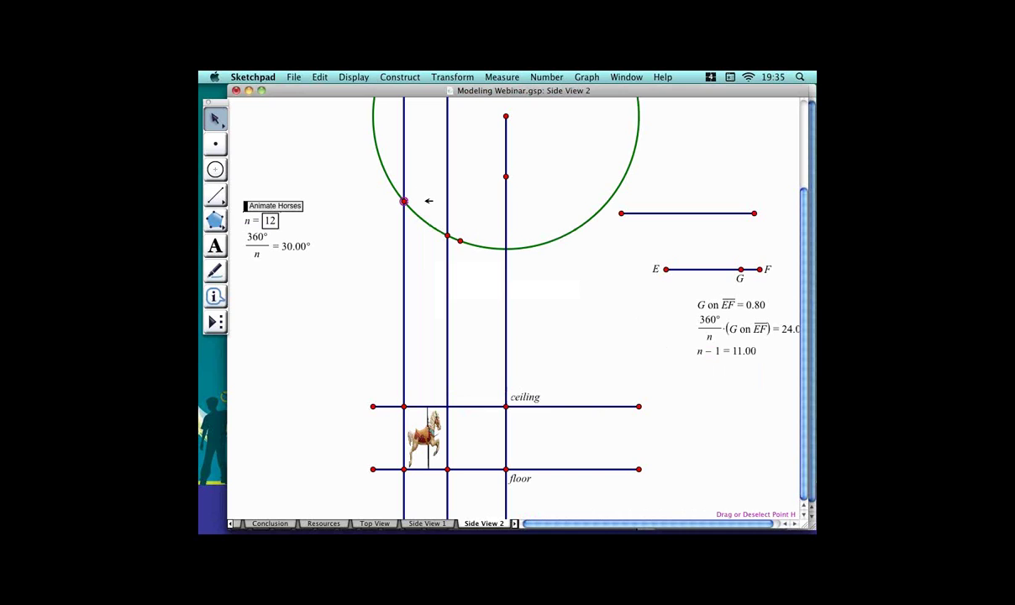
left_click(725, 353)
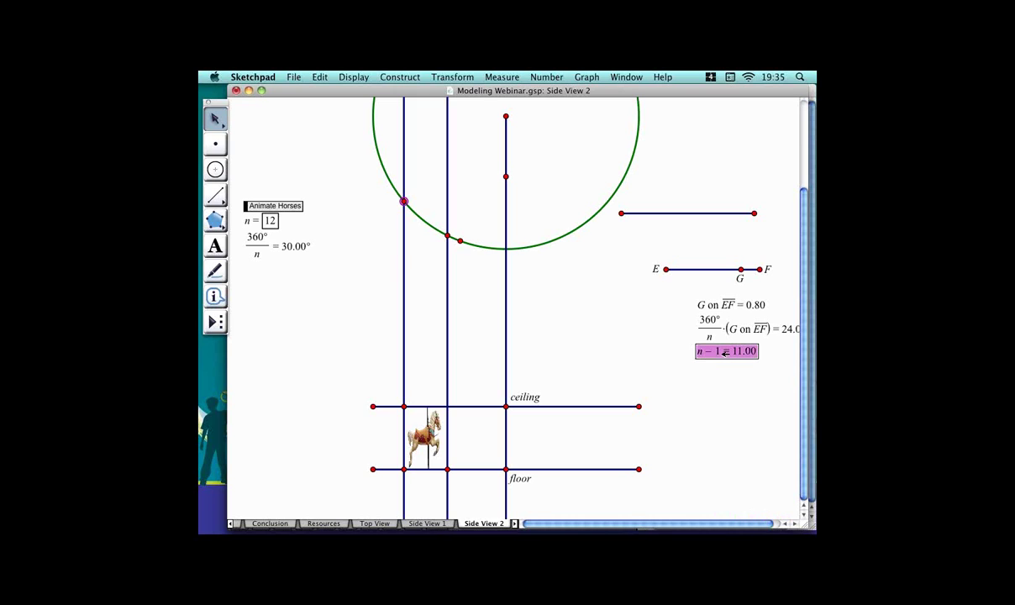
left_click(472, 78)
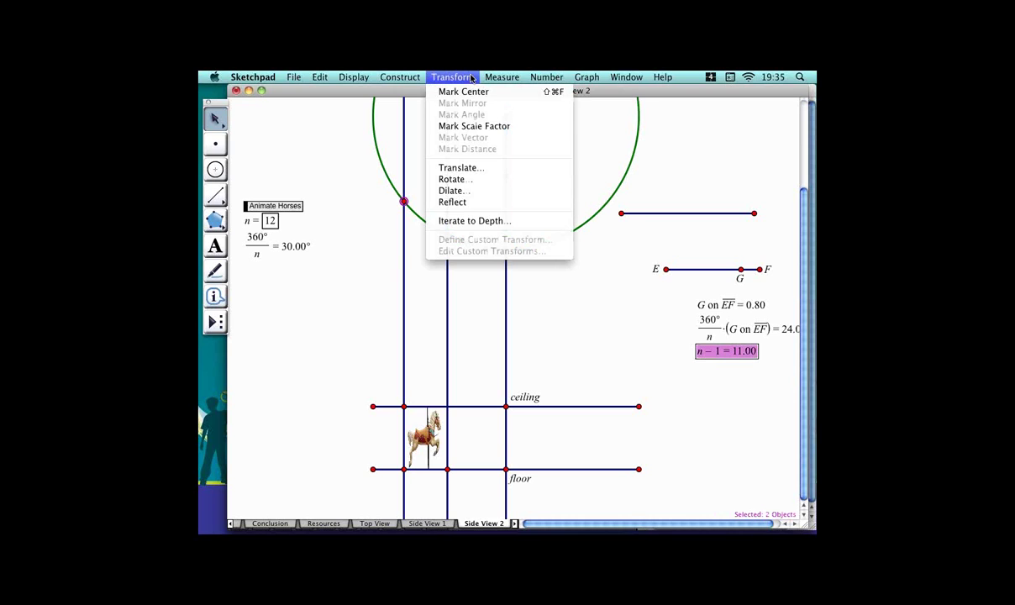
left_click(496, 222)
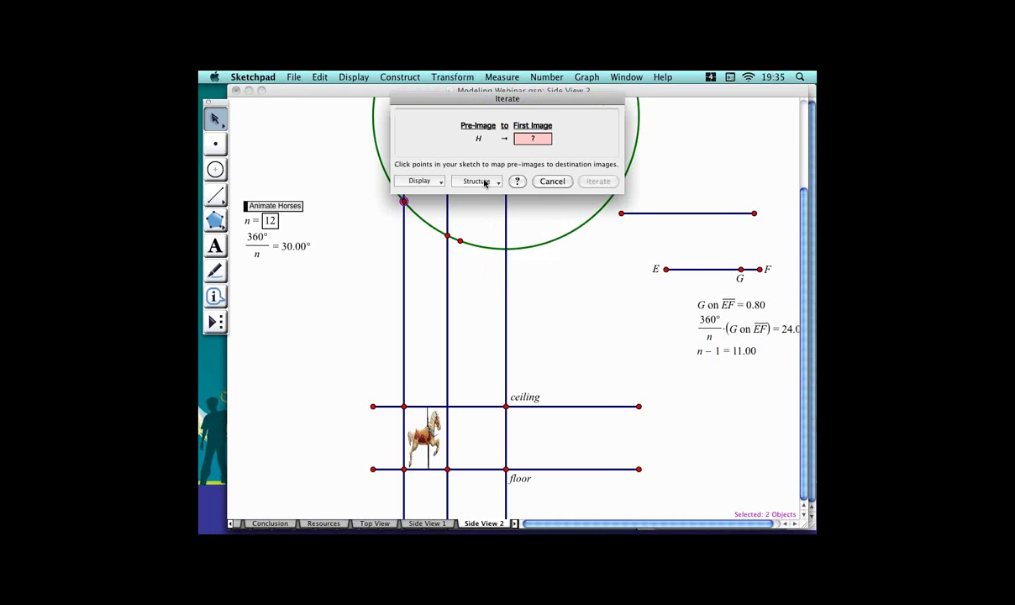
left_click(461, 241)
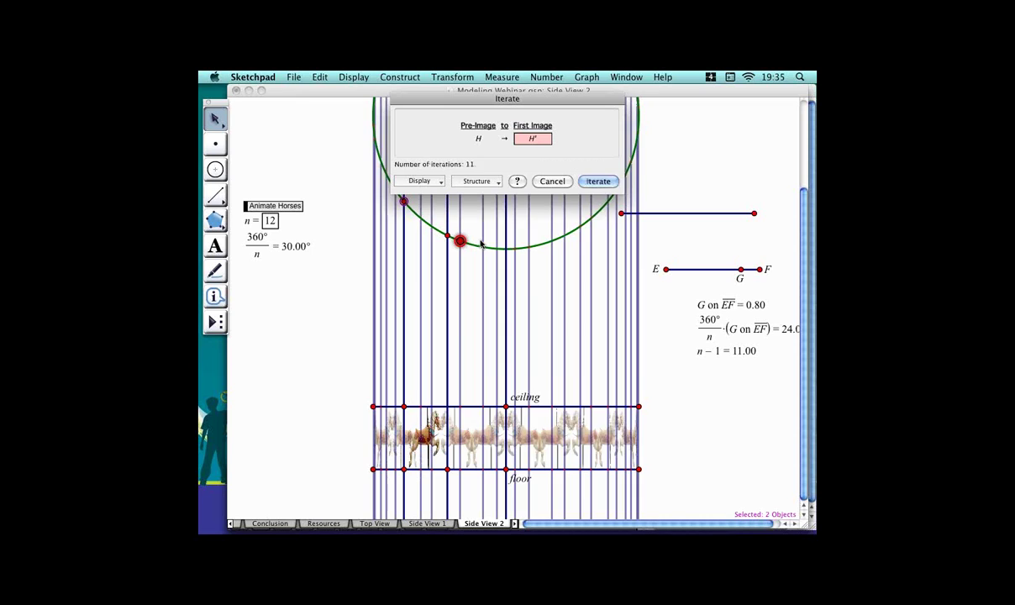
left_click(614, 181)
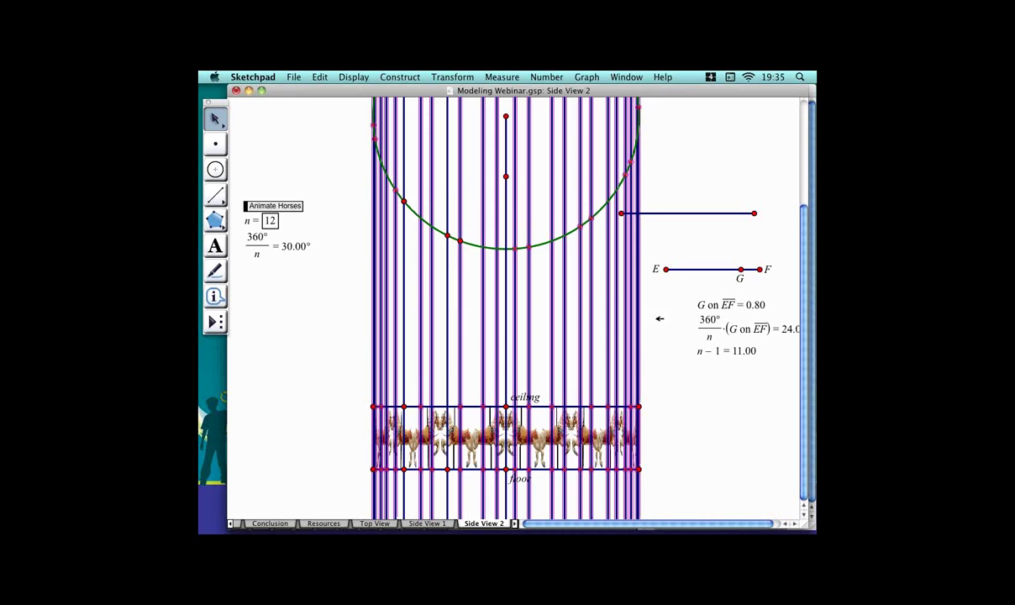
left_click(677, 332)
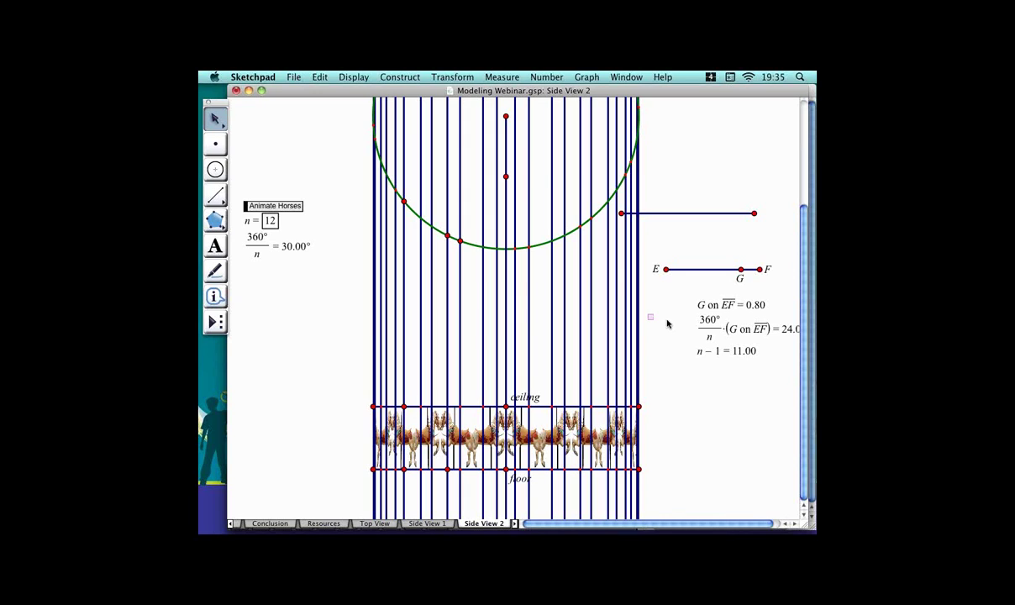
Hide the iterated vertical lines and the iterated points on the ceiling and floor segments.
left_click_drag(663, 324, 605, 341)
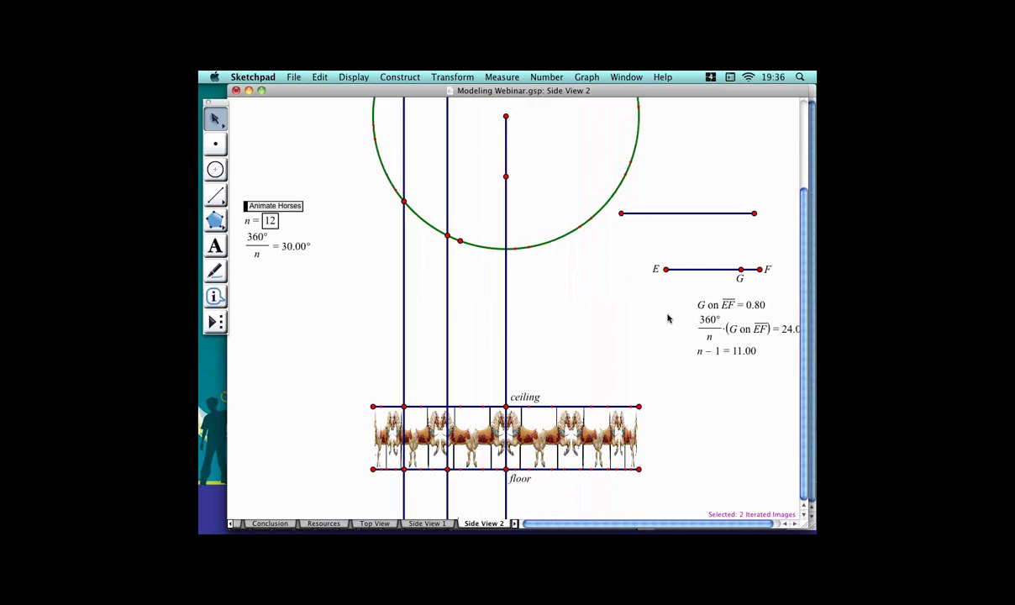
left_click(669, 318)
left_click(618, 407)
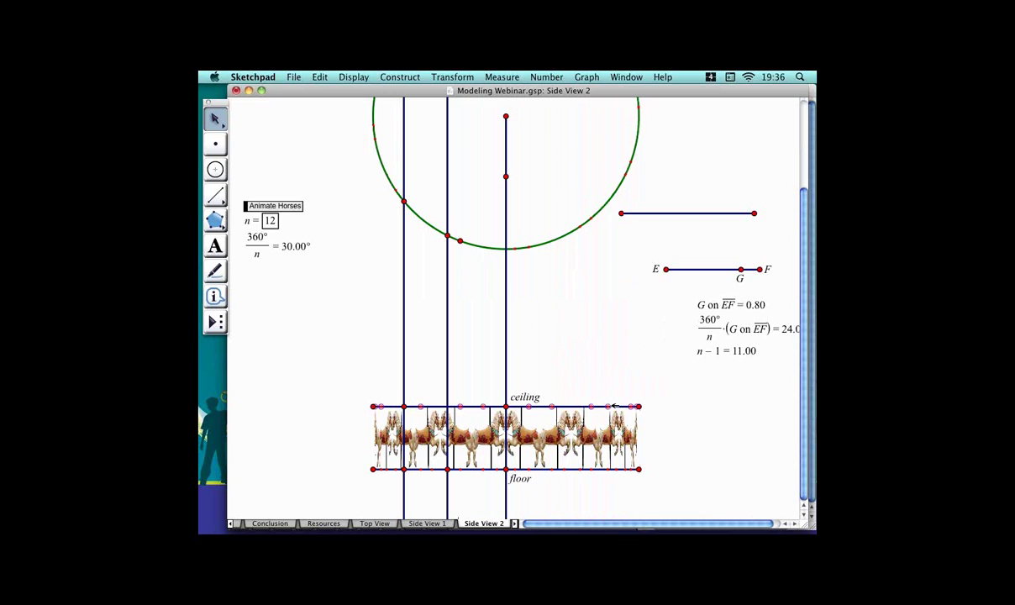
left_click(612, 469, "shift")
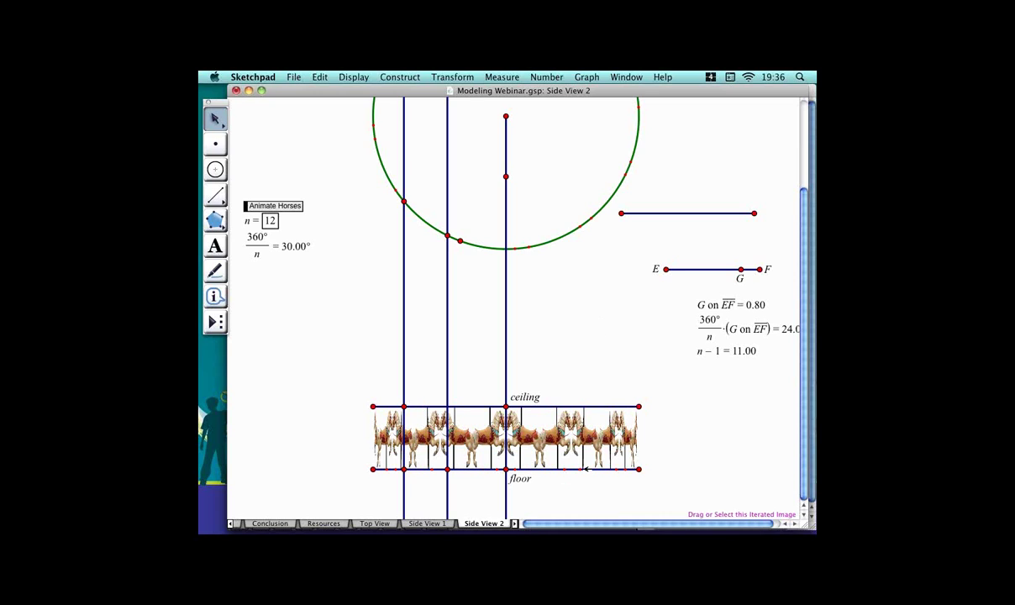
left_click(586, 469)
left_click(576, 510)
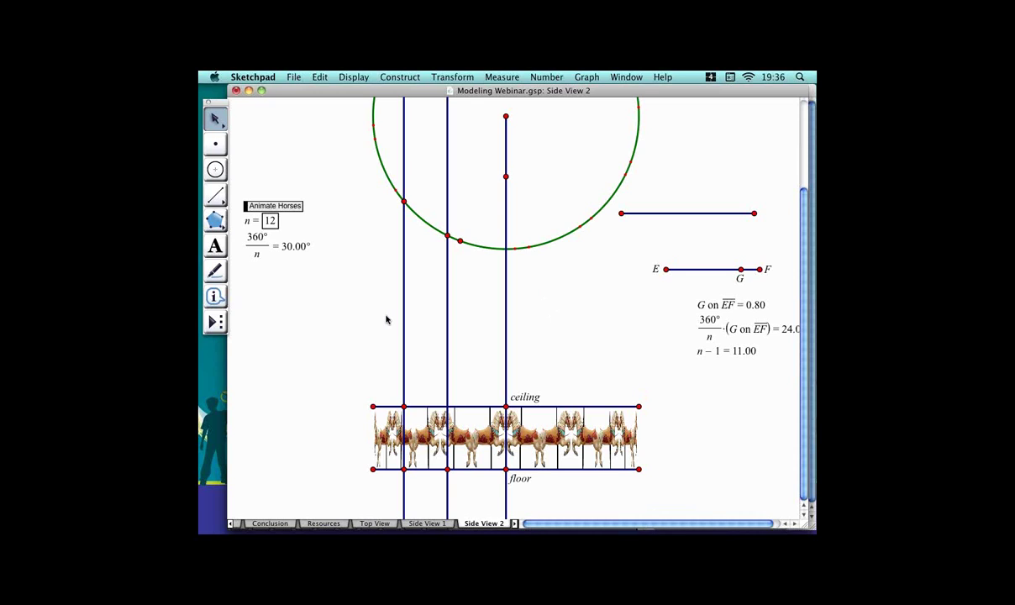
Hide the three remaining vertical straight objects between the circle and the side view.
left_click_drag(367, 317, 566, 360)
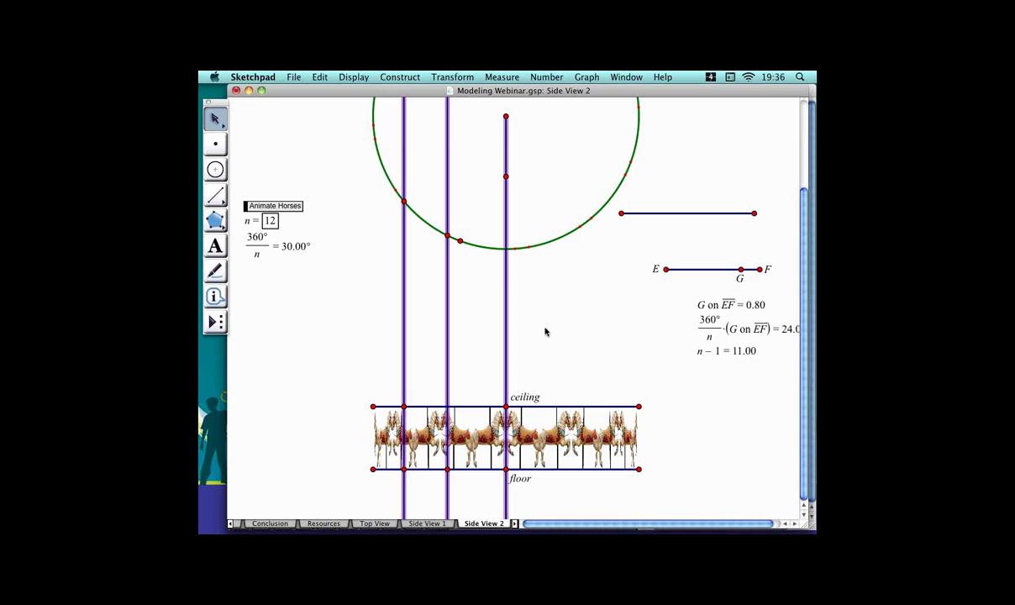
left_click(366, 79)
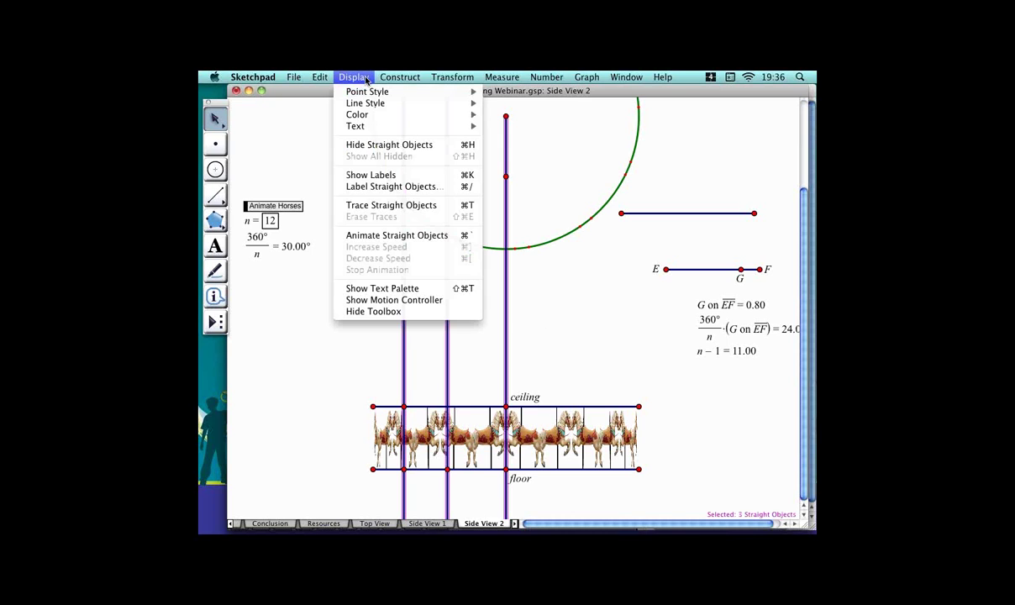
left_click(377, 144)
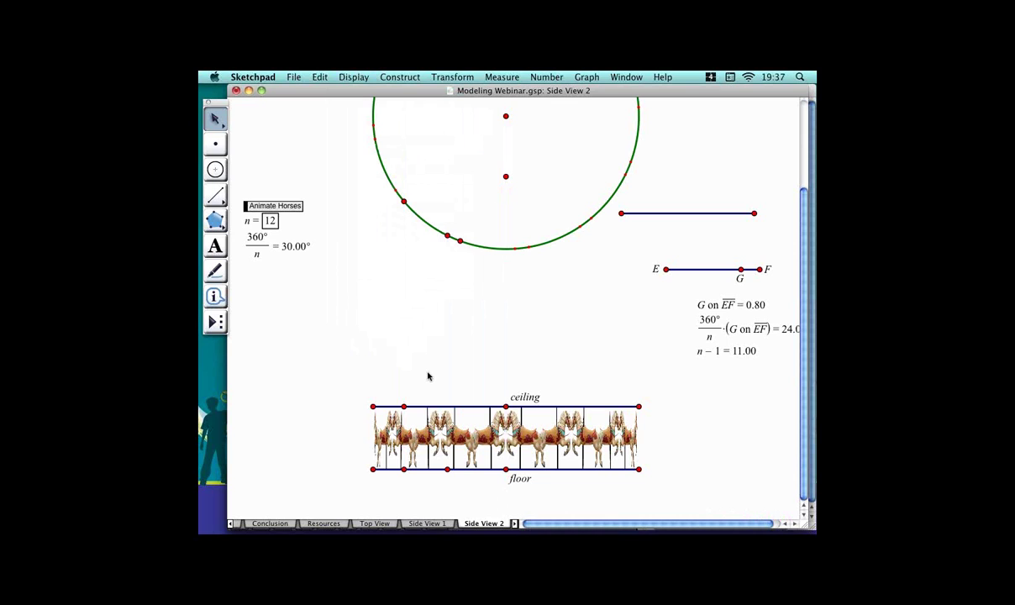
Run the horse animation briefly, and hide the iterated points on the circle.
left_click(302, 207)
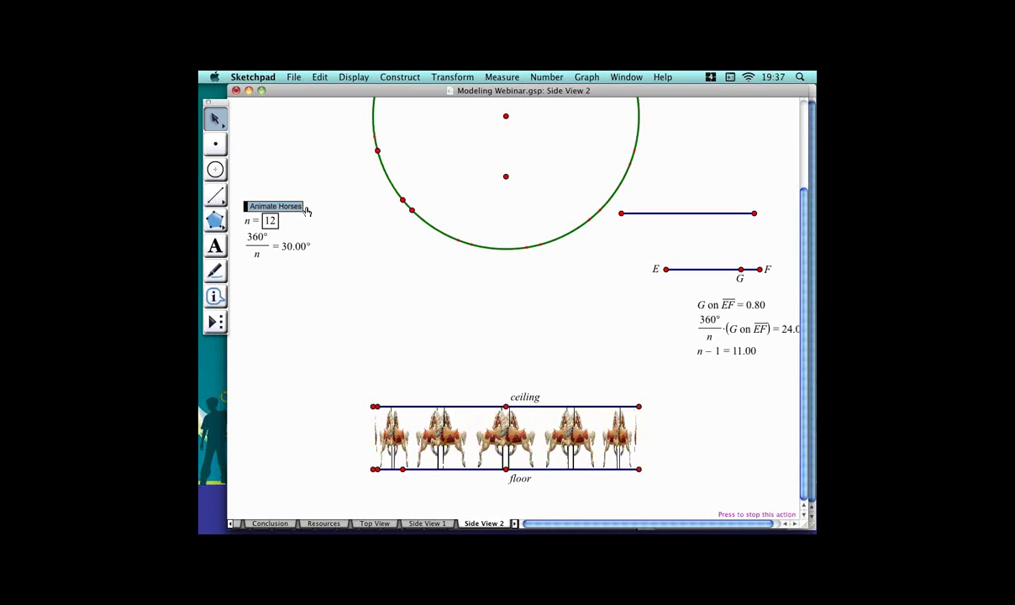
left_click(301, 207)
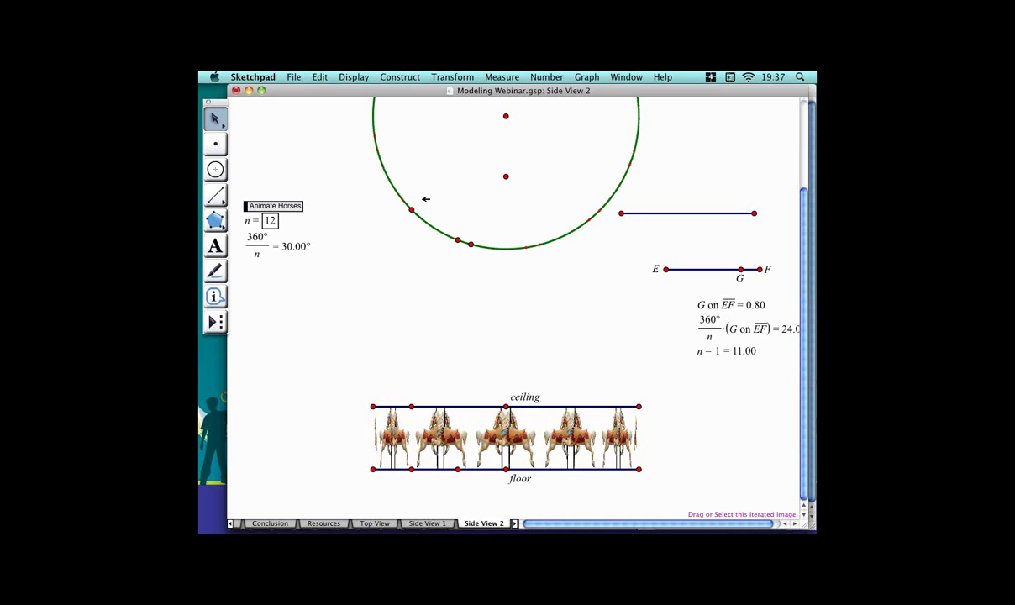
left_click(401, 146)
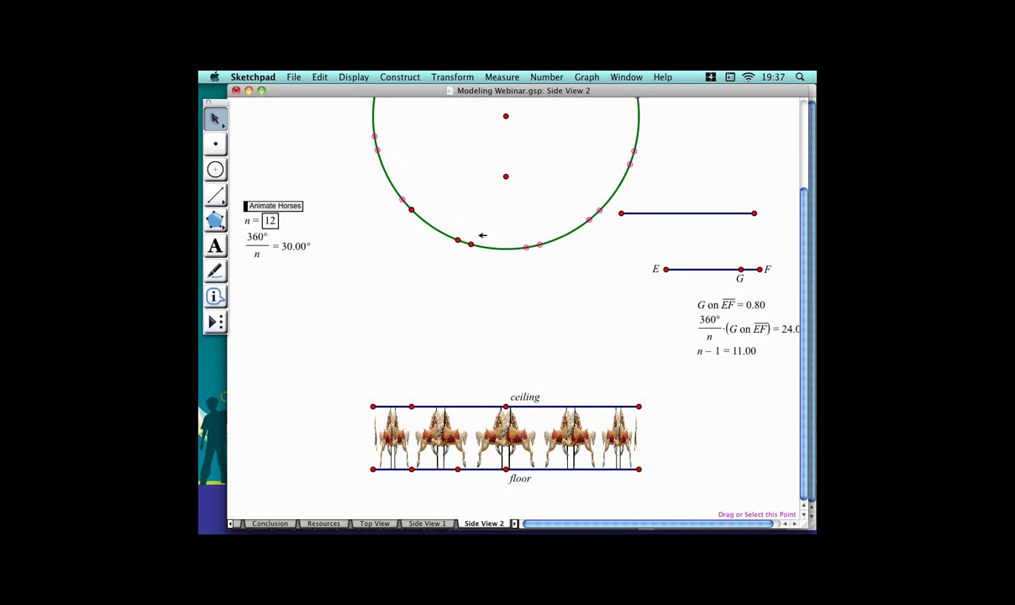
left_click(502, 268)
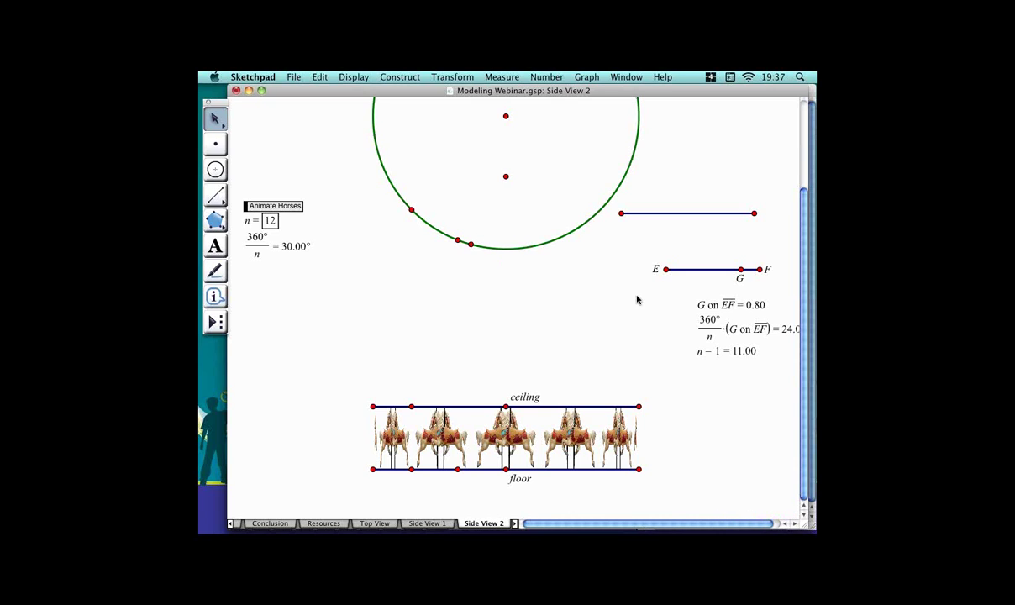
Lengthen the radius segment to widen the carousel, and shift the ceiling and floor points slightly upward.
left_click(780, 212)
left_click_drag(783, 212, 805, 211)
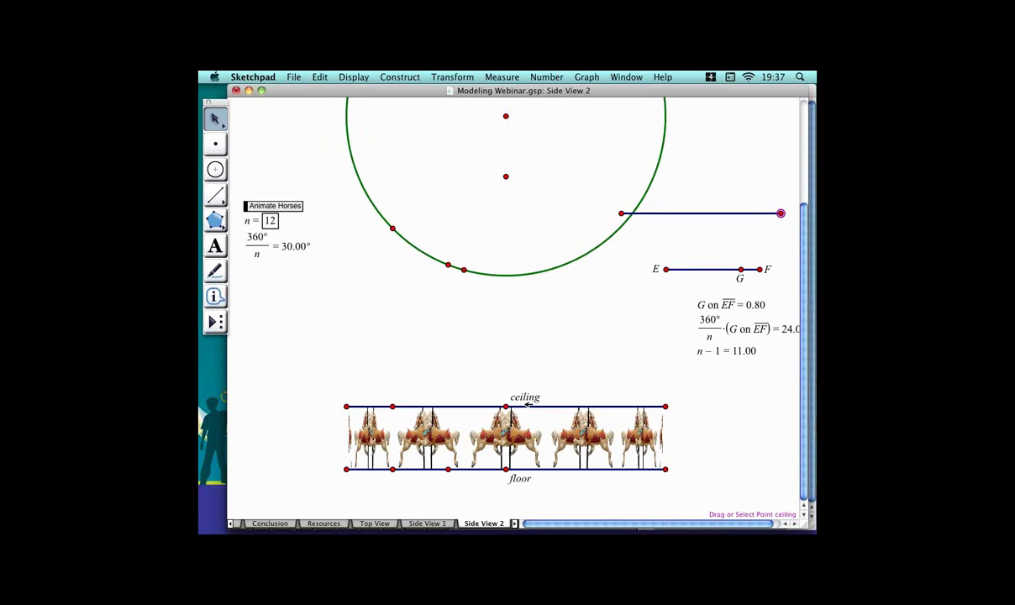
left_click_drag(507, 406, 523, 393)
mouse_move(505, 469)
left_mouse_down()
mouse_move(505, 485)
mouse_move(505, 465)
left_mouse_up()
Slide point G along segment EF up to F, and bring it back to a ratio of about 0.77.
left_click(741, 269)
mouse_move(759, 269)
left_mouse_down()
mouse_move(732, 268)
mouse_move(775, 267)
left_mouse_up()
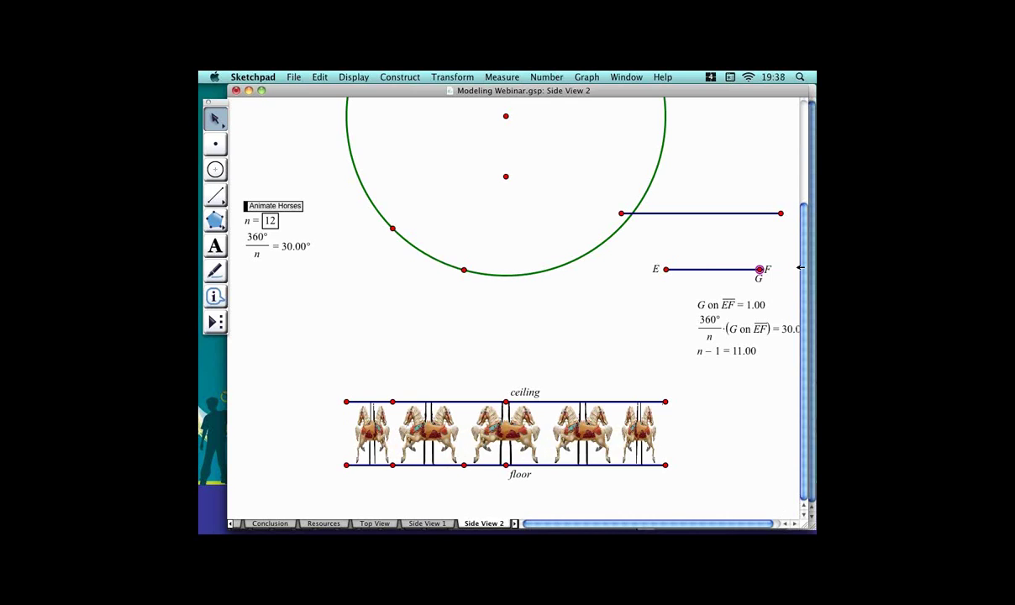
left_click_drag(763, 269, 757, 269)
left_click(277, 312)
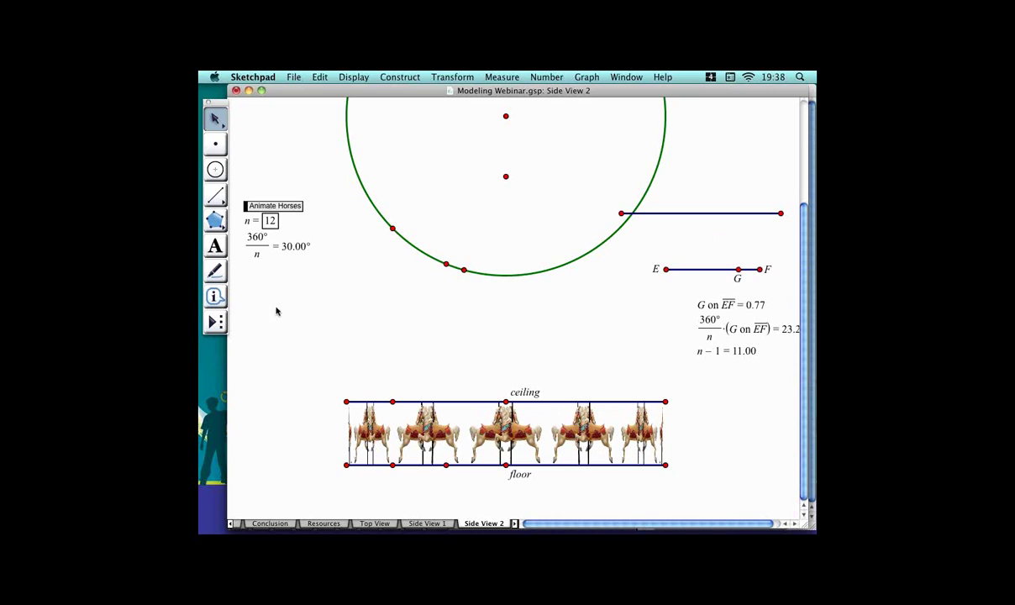
Set the parameter n to 8 and start the horse animation.
double_click(271, 220)
type("8")
key("Return")
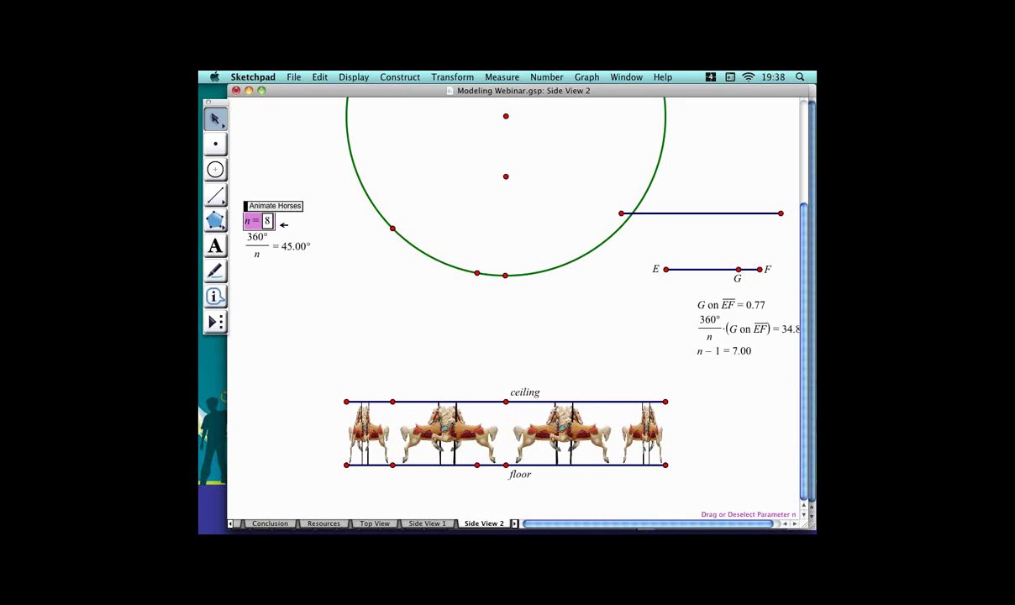
left_click(299, 210)
left_click(299, 211)
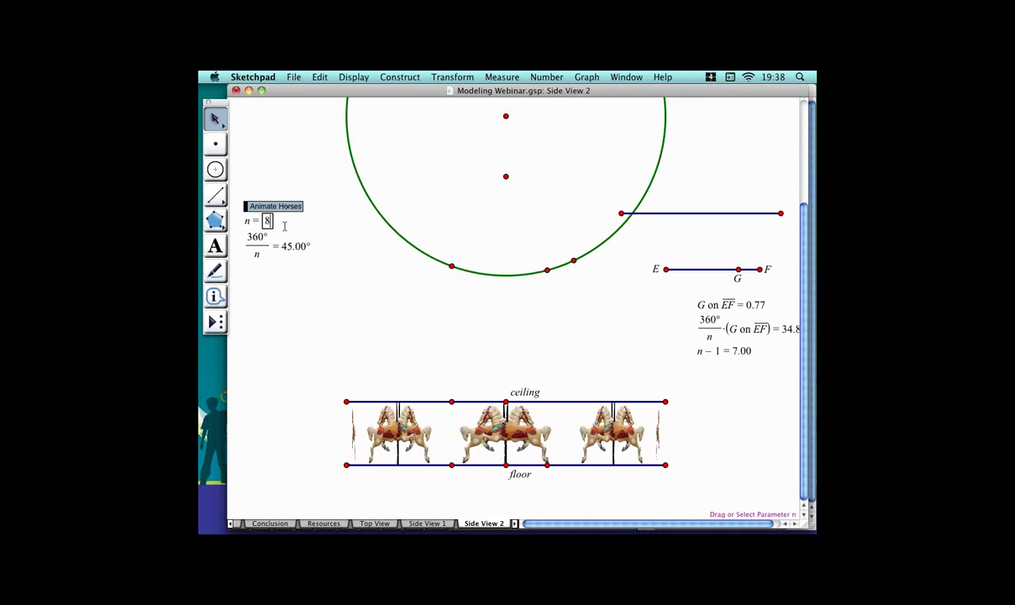
Try n = 3 and n = 20 while the horse animation is running.
double_click(273, 221)
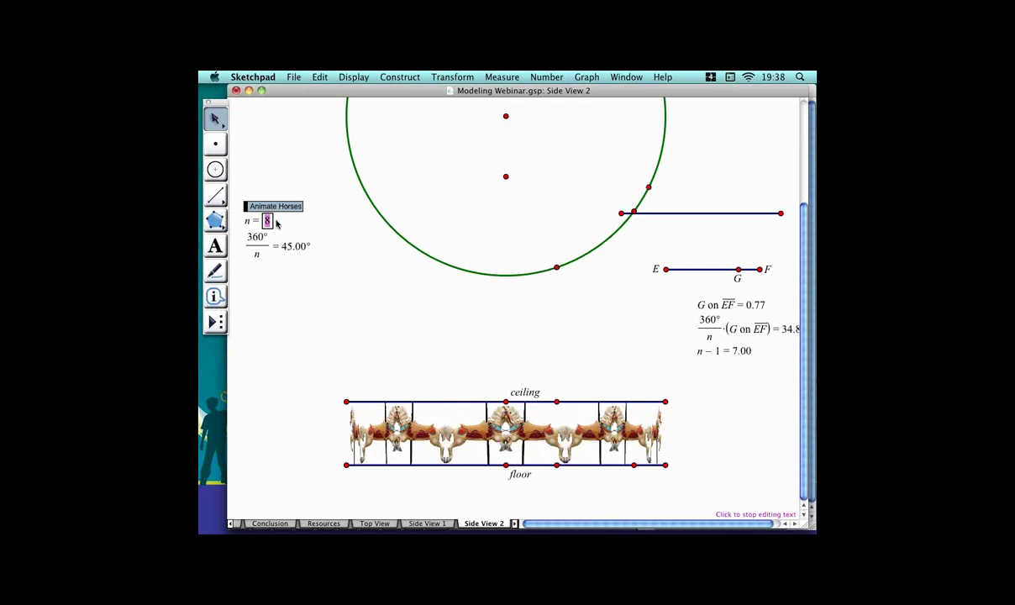
type("3")
key("Return")
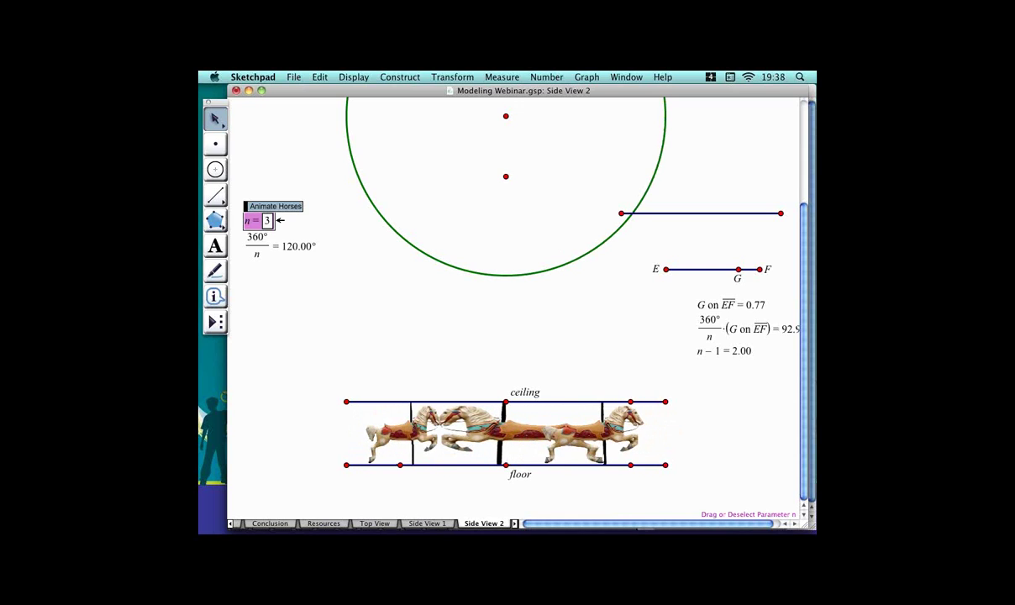
left_click(286, 222)
type("20")
left_click(282, 222)
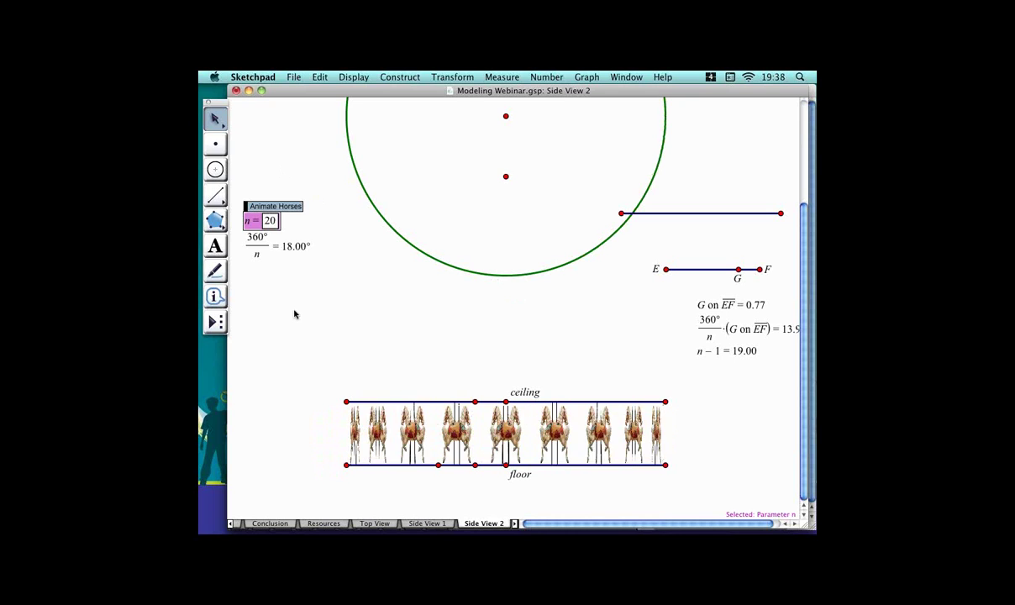
Set the parameter n to 10 and stop the horse animation.
double_click(283, 222)
type("10")
key("Return")
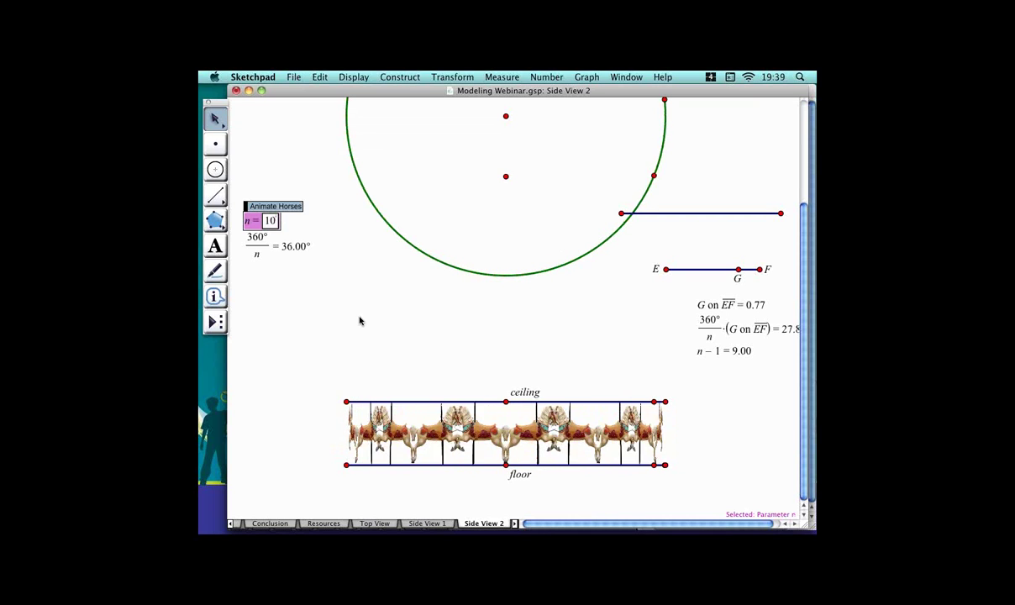
left_click(281, 207)
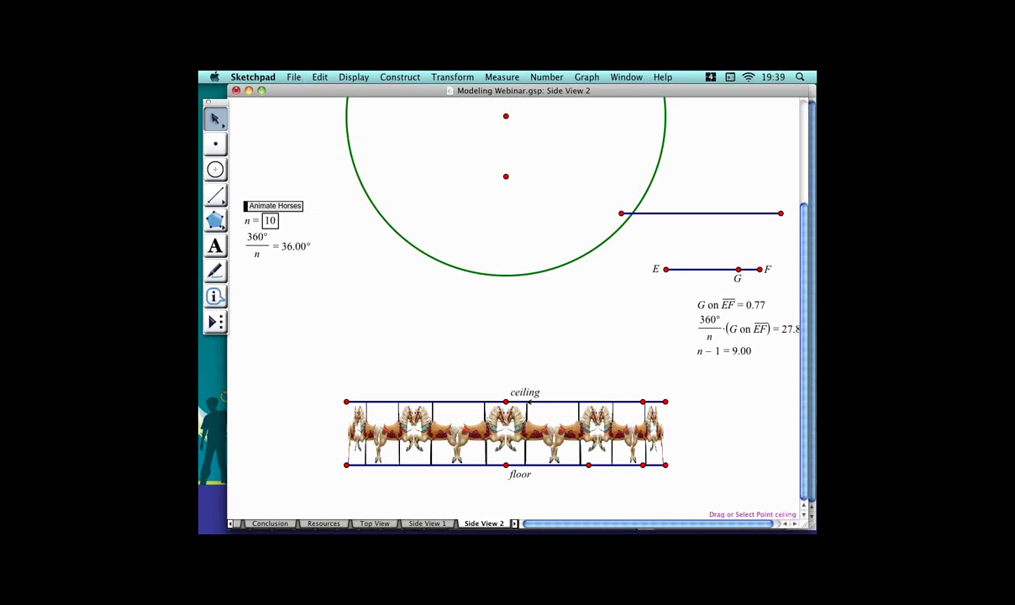
Raise the ceiling point slightly and restart the horse animation.
left_click_drag(527, 402, 527, 396)
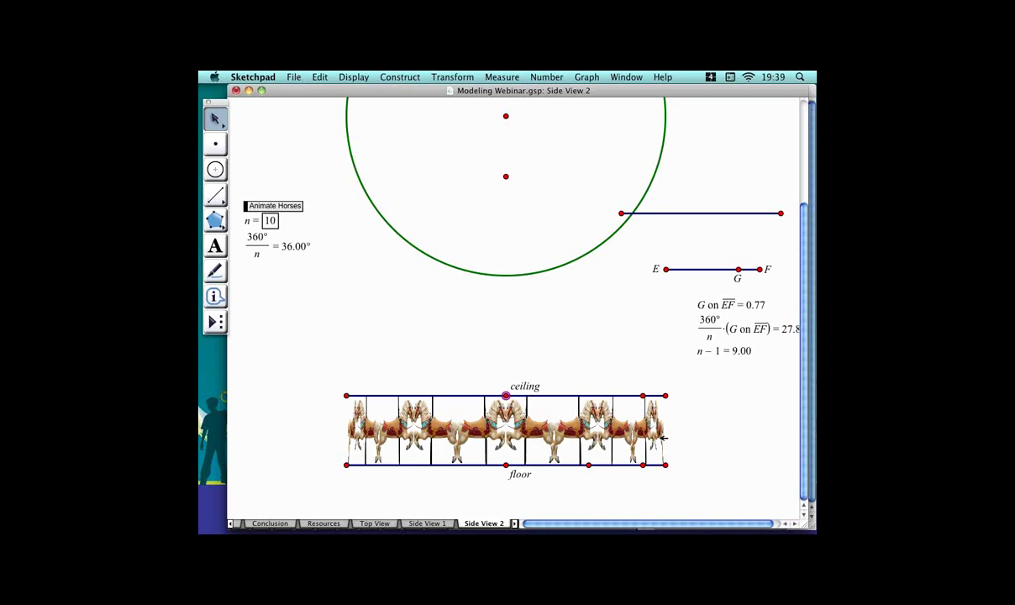
left_click(503, 394)
left_click(306, 206)
Show the Motion Controller and slow all motions to a speed of 0.20.
left_click(355, 77)
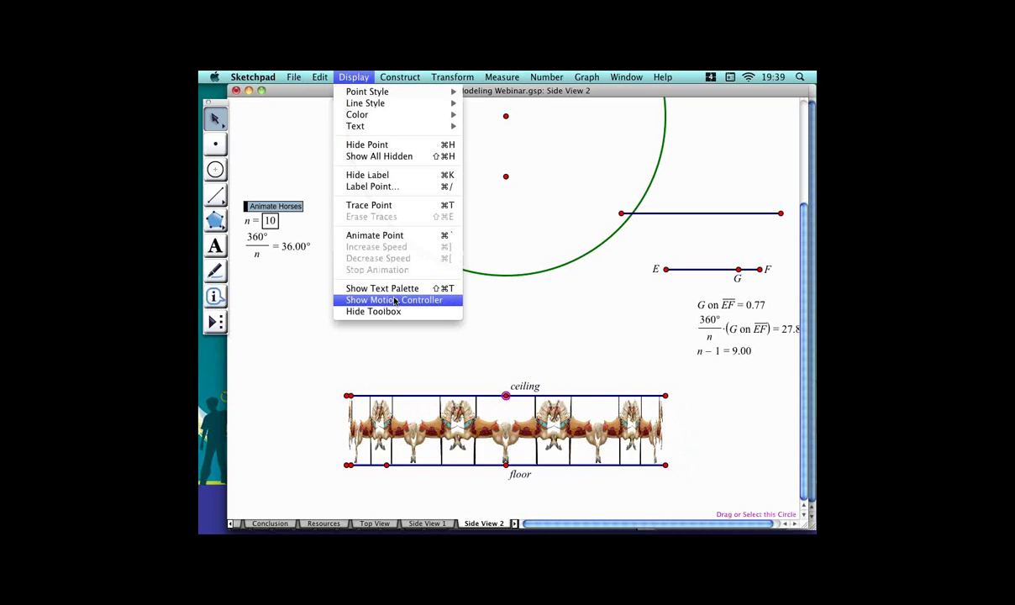
left_click(394, 300)
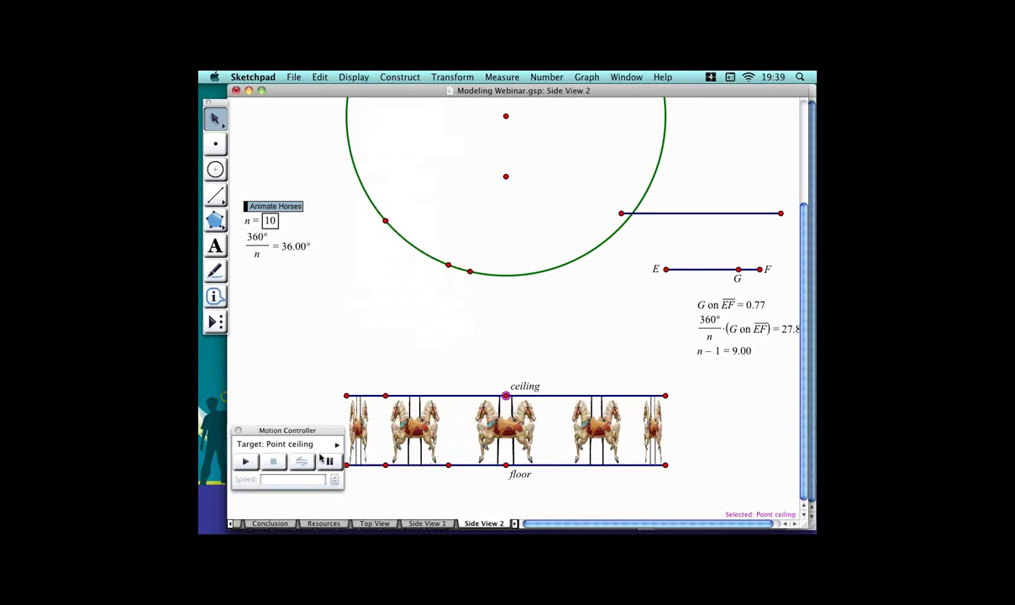
left_click(331, 371)
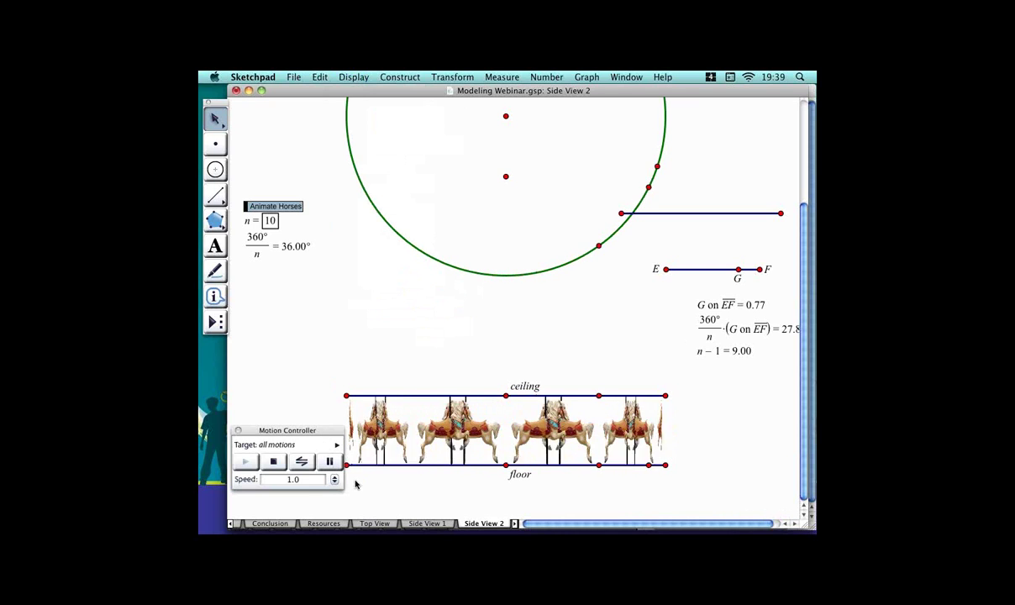
key("super+bracketleft")
key("super+bracketleft")
key("super+bracketleft")
key("super+bracketleft")
key("super+bracketleft")
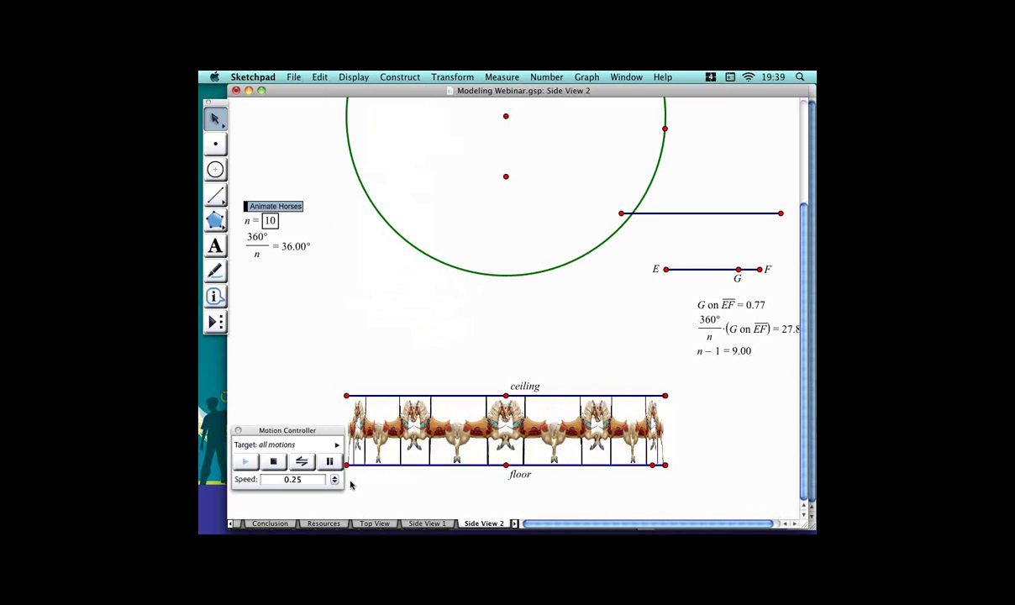
key("super+bracketleft")
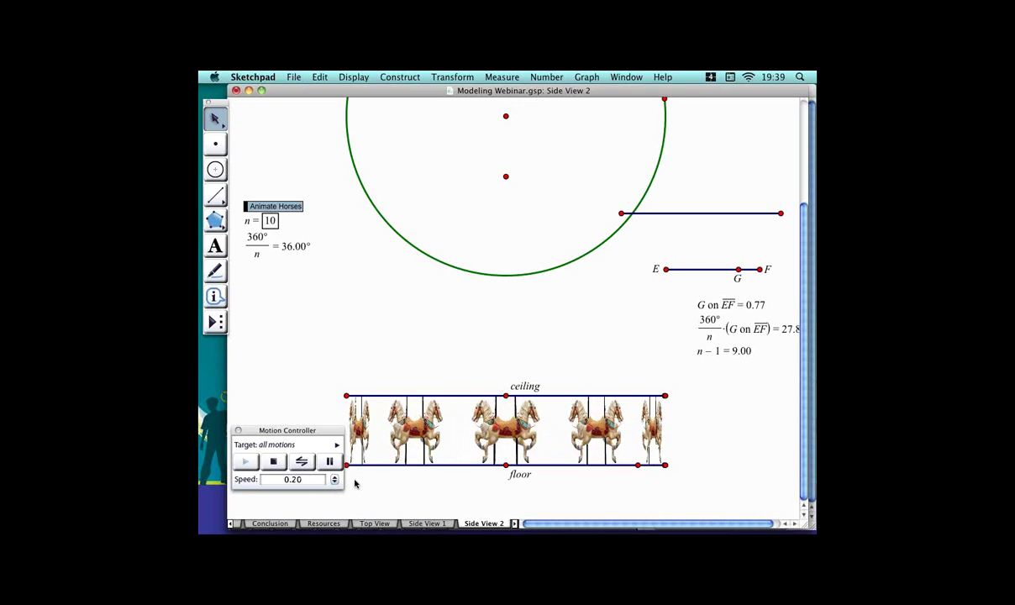
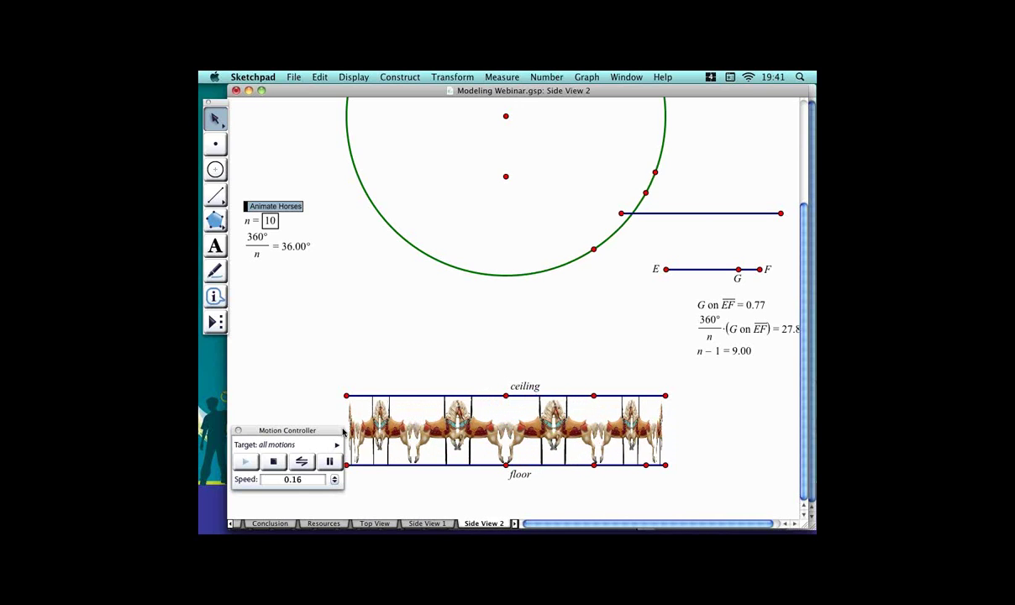
Close the Motion Controller and add a duplicate of the Side View 2 page to the document.
left_click_drag(342, 431, 327, 429)
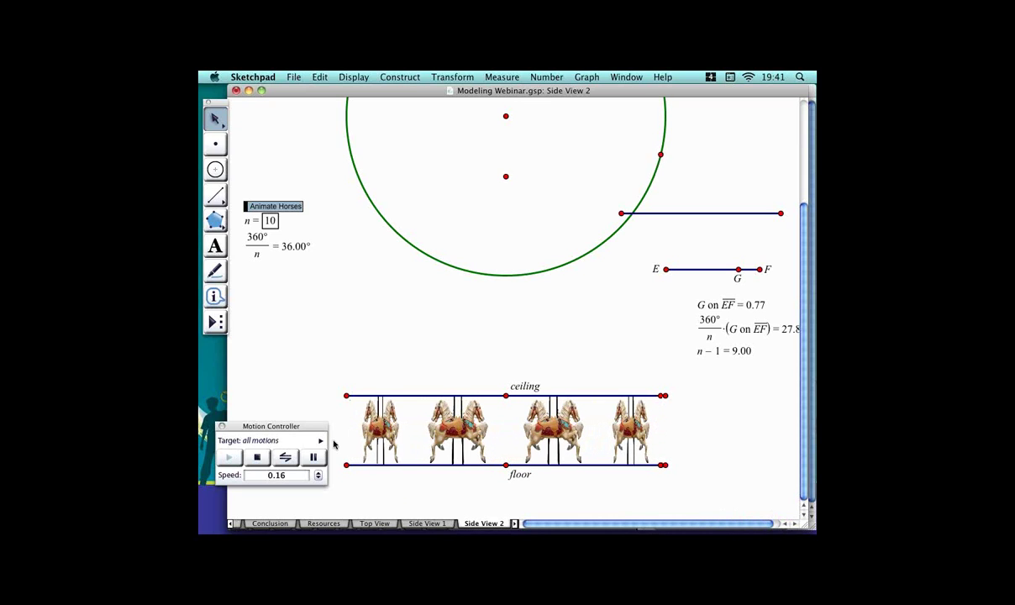
left_click(221, 426)
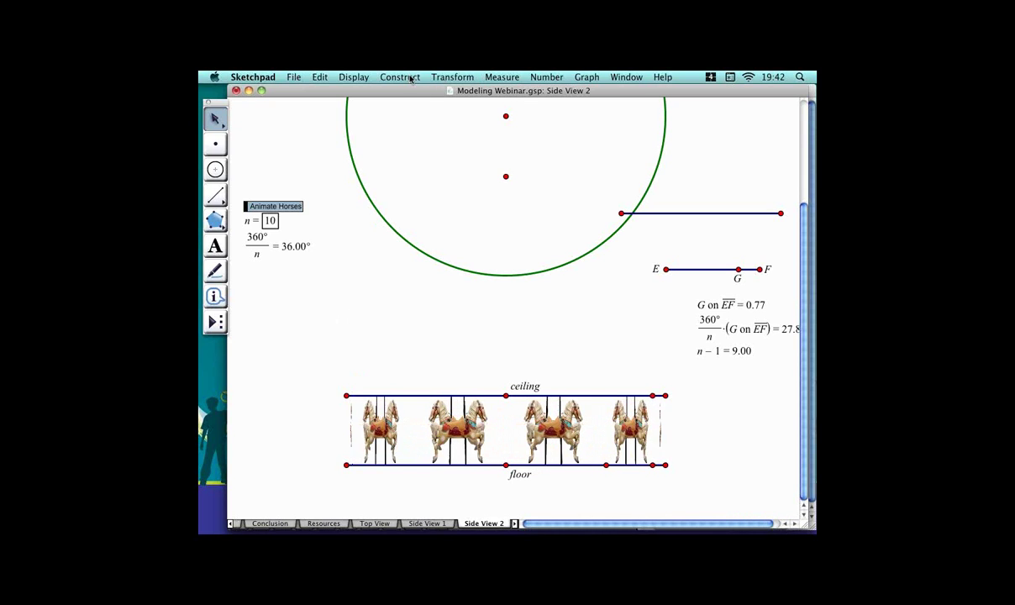
left_click(312, 77)
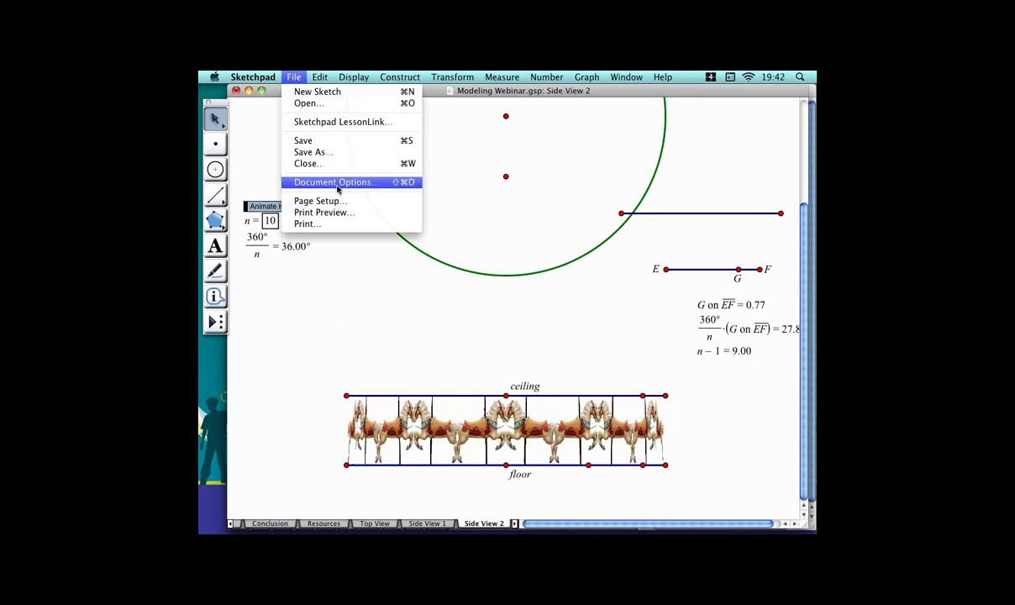
left_click(338, 182)
left_click(588, 279)
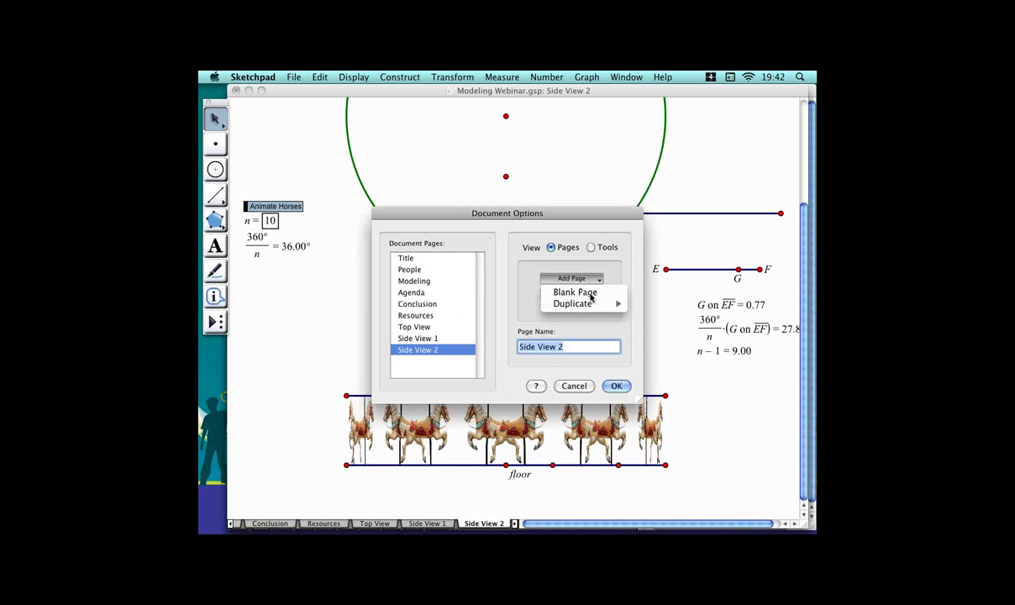
mouse_move(609, 303)
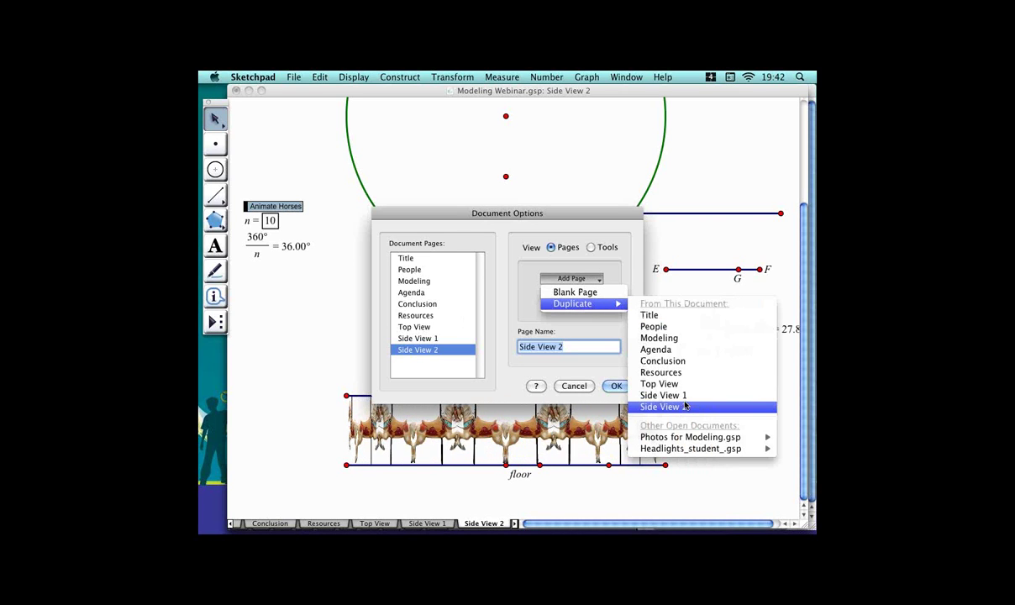
left_click(686, 407)
Name the duplicated page Up and Down and apply the document options.
key("BackSpace")
type("3")
key("BackSpace")
key("BackSpace")
key("BackSpace")
key("BackSpace")
key("BackSpace")
key("BackSpace")
key("BackSpace")
key("BackSpace")
key("BackSpace")
key("BackSpace")
key("BackSpace")
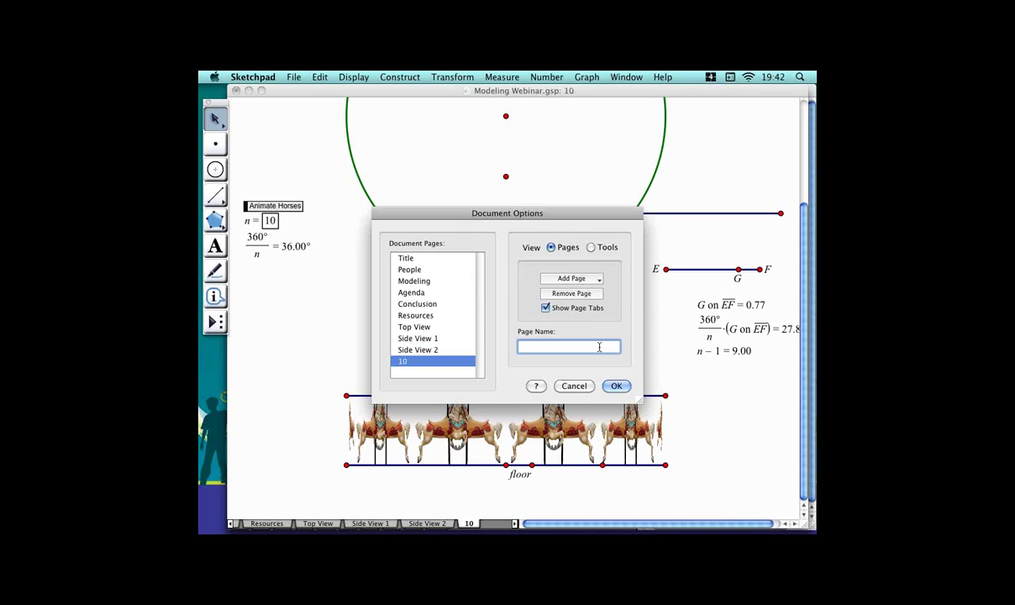
type("Up and Down")
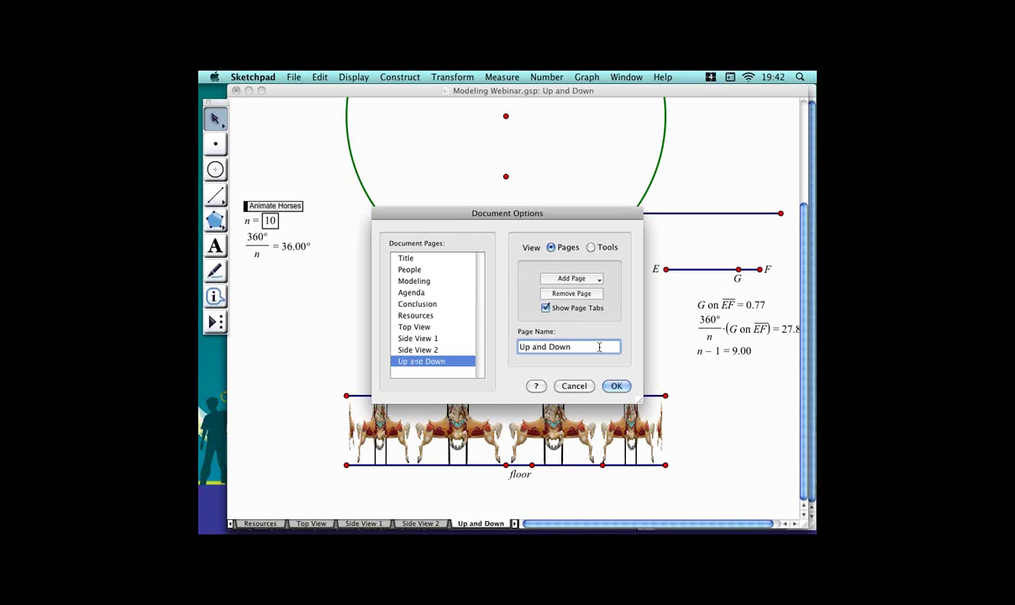
key("Return")
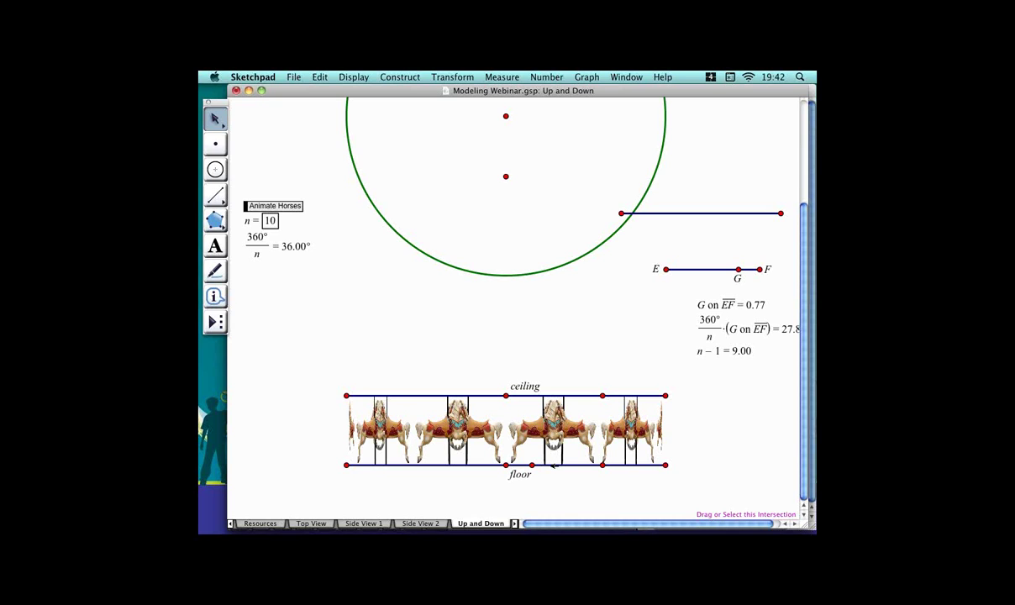
Run the horse animation briefly, stop it, and examine the original horse picture and its iterated images.
left_click(297, 207)
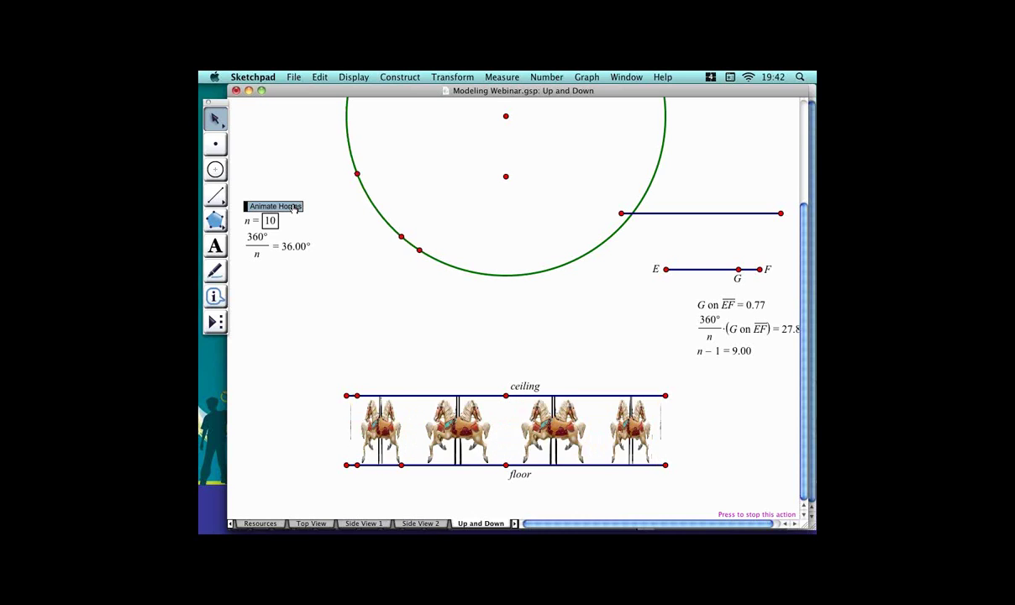
left_click(294, 207)
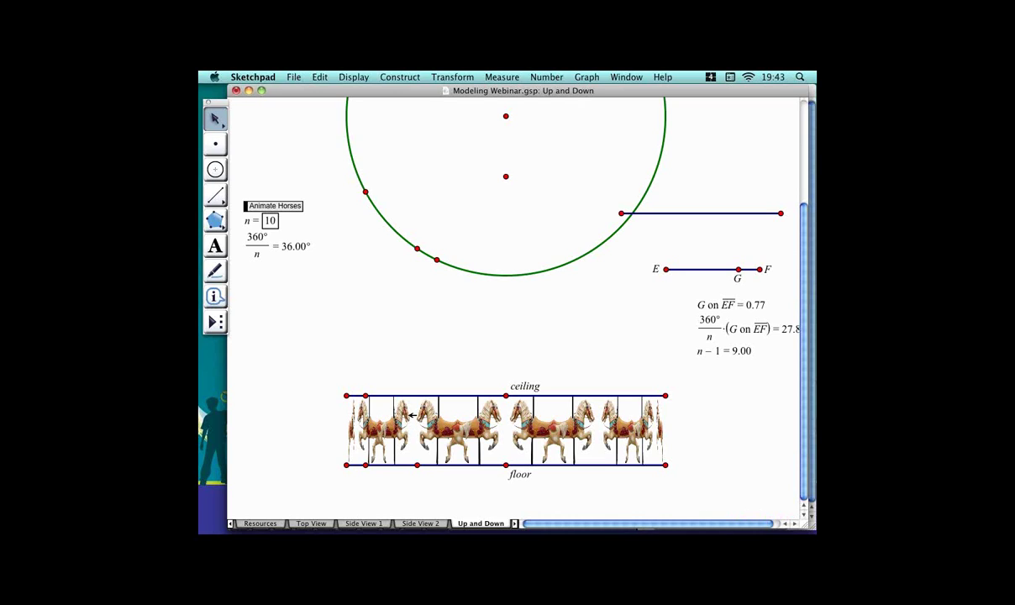
left_click(423, 419)
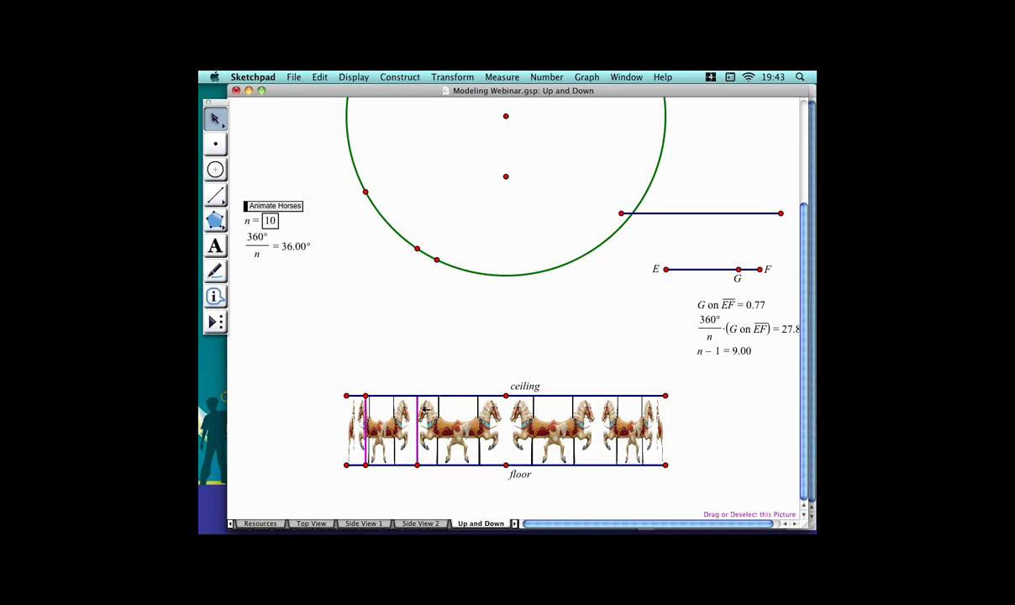
left_click(483, 372)
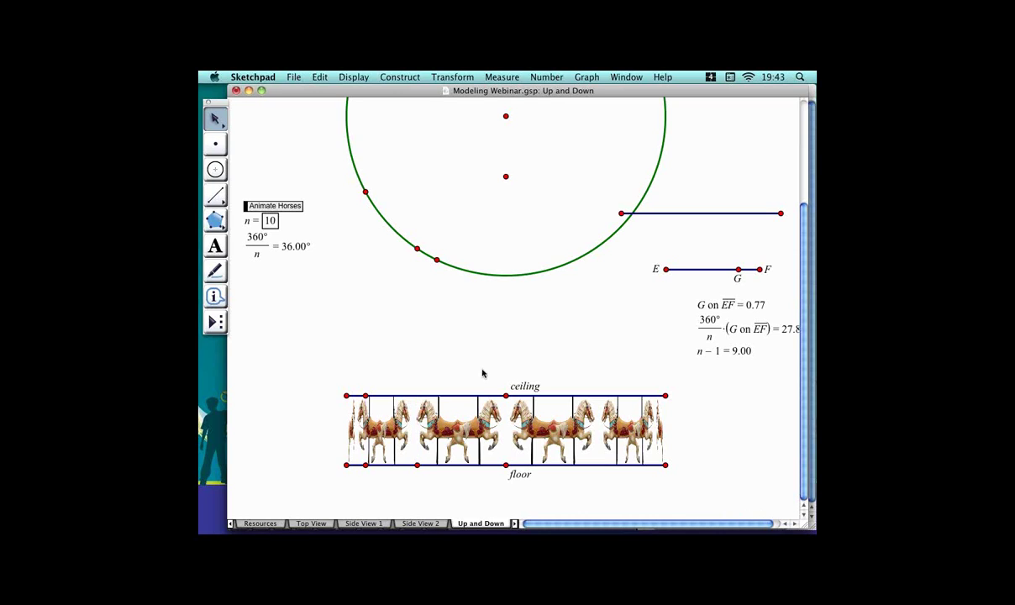
left_click(568, 429)
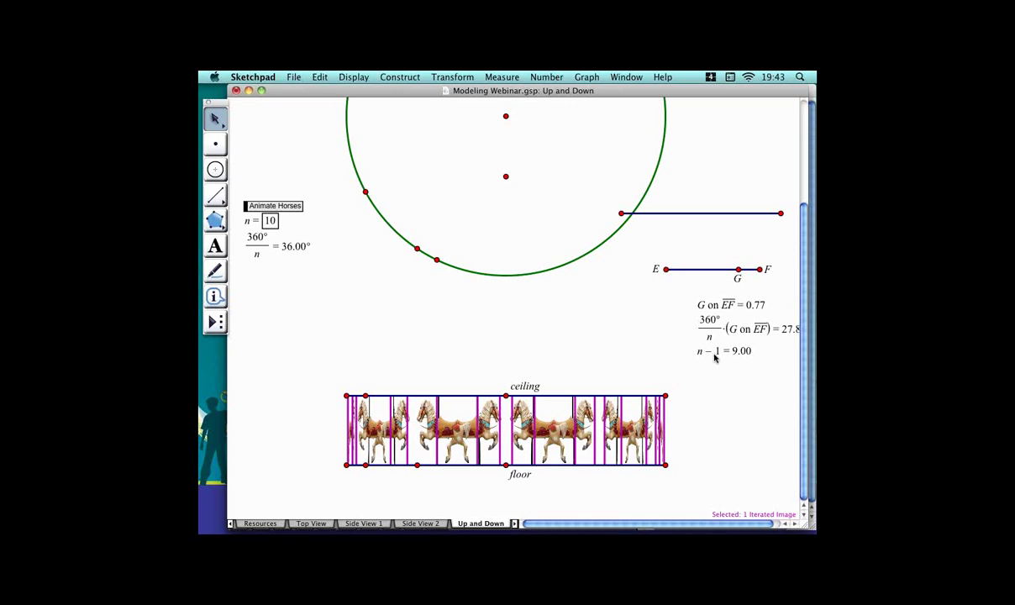
left_click(574, 358)
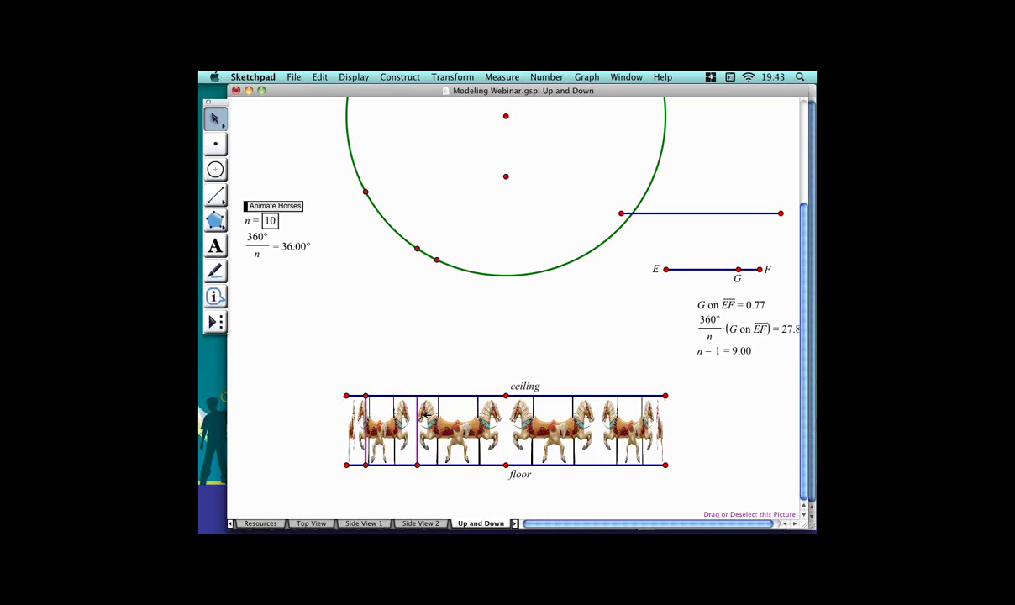
left_click(430, 362)
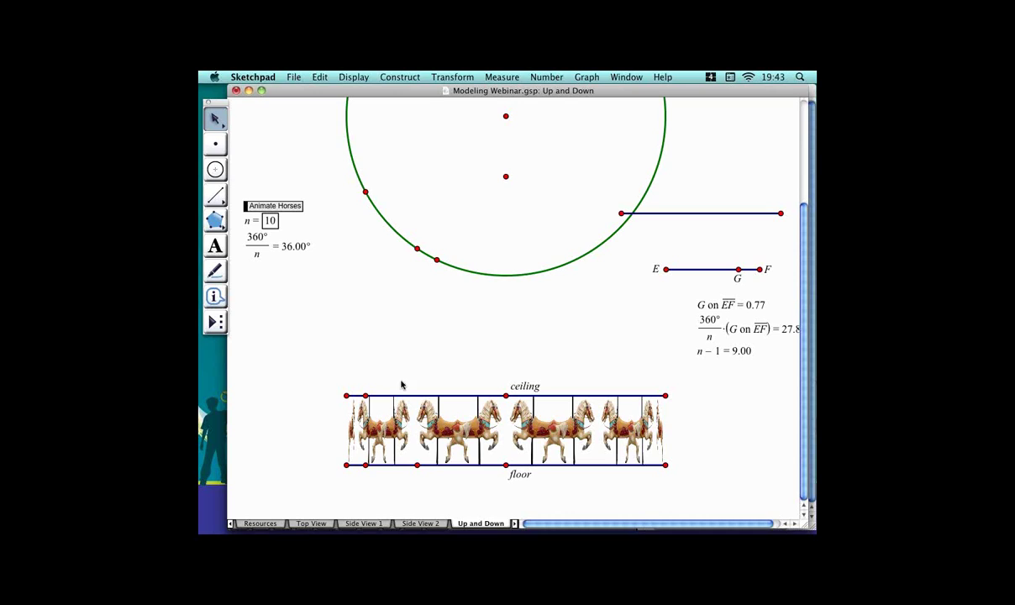
Draw a short vertical segment beside the side view, beyond the end of the ceiling and floor lines.
left_click(215, 195)
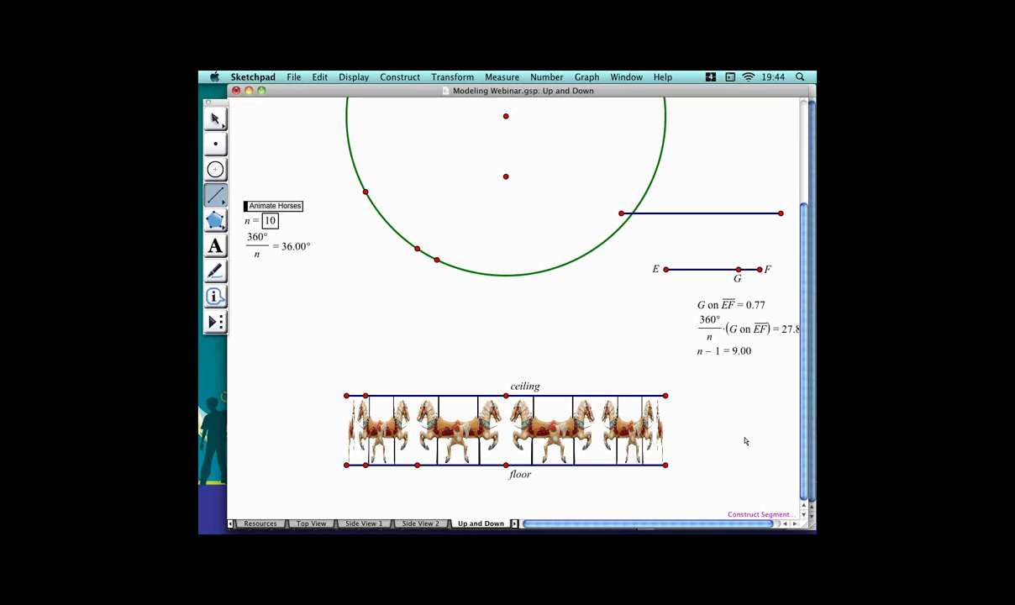
left_click_drag(745, 440, 745, 409)
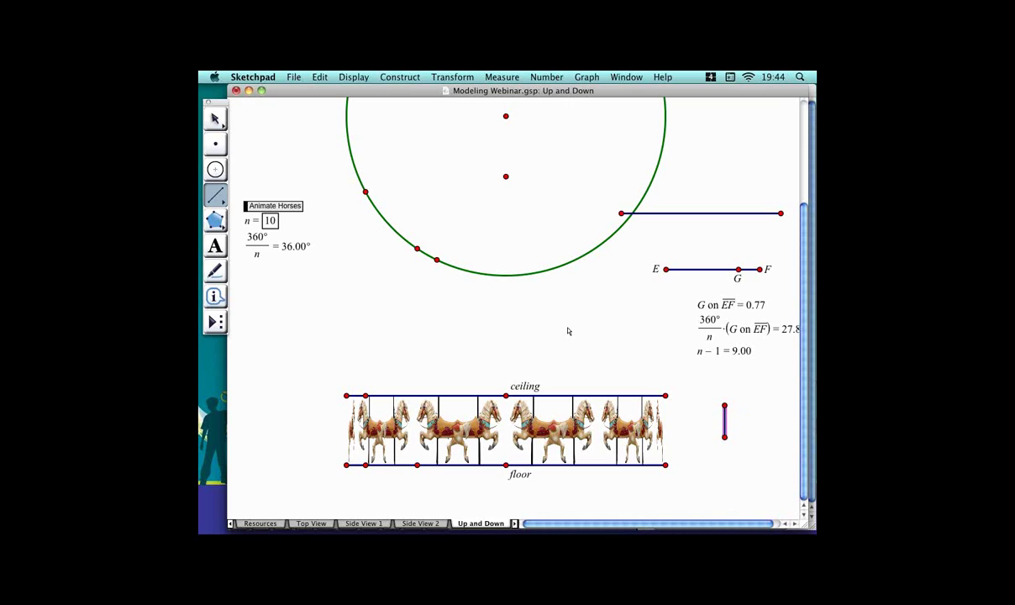
Construct a point on the short vertical segment and slide it along the segment.
left_click(415, 248)
key("shift+Up")
key("shift+Up")
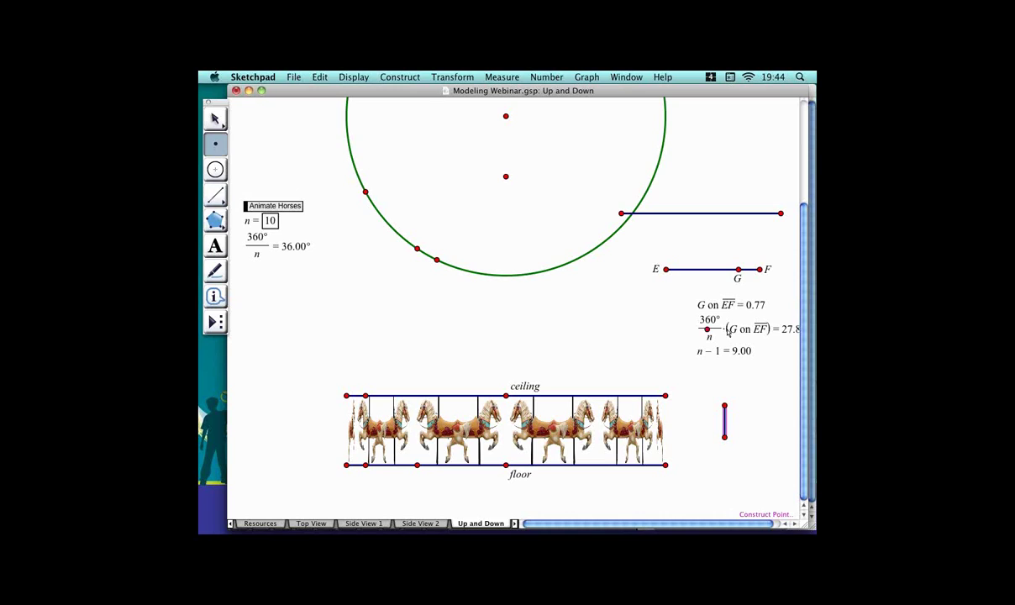
left_click(746, 430)
left_click(215, 118)
left_click_drag(729, 430, 747, 412)
mouse_move(750, 426)
left_mouse_down()
mouse_move(749, 414)
mouse_move(747, 425)
left_mouse_up()
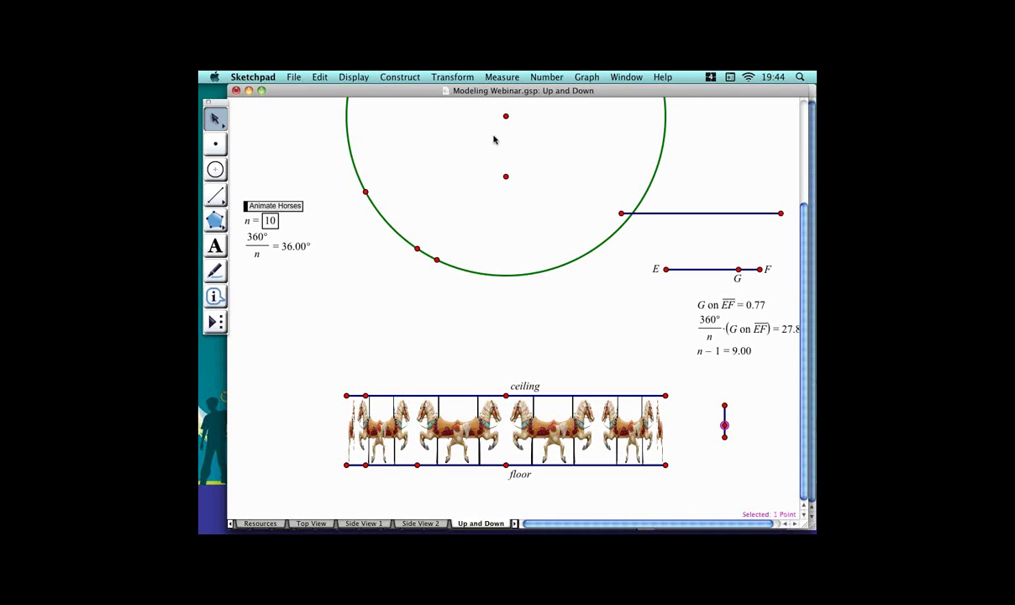
Create an action button that animates the segment's point bidirectionally at medium speed.
left_click(320, 77)
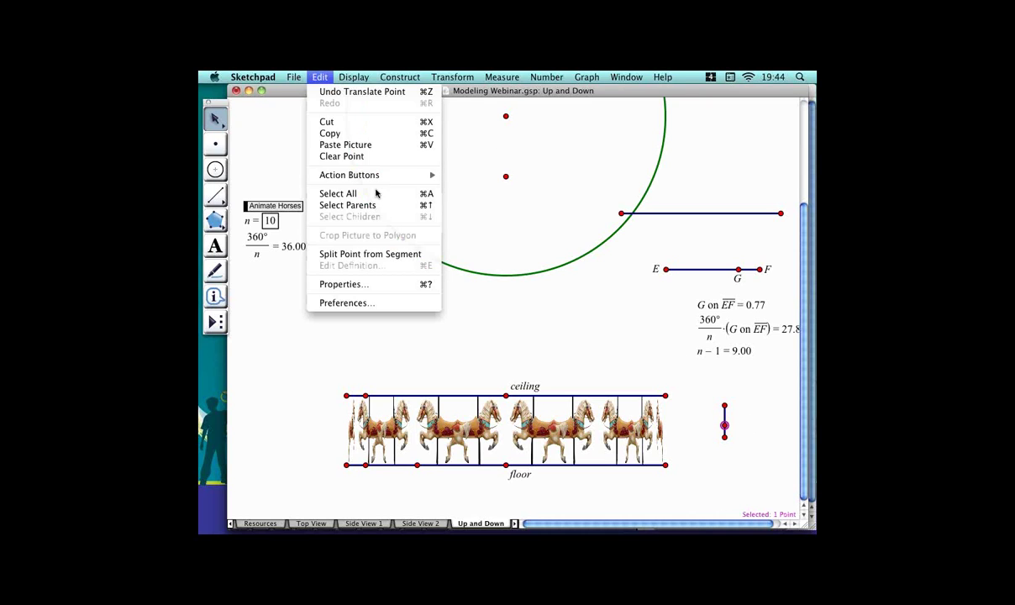
mouse_move(430, 175)
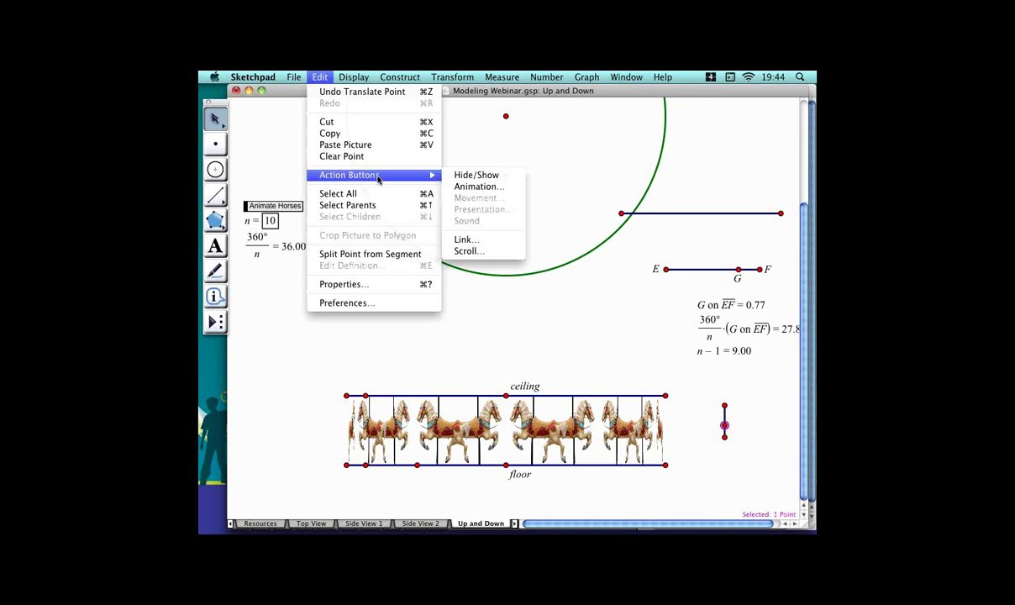
left_click(511, 187)
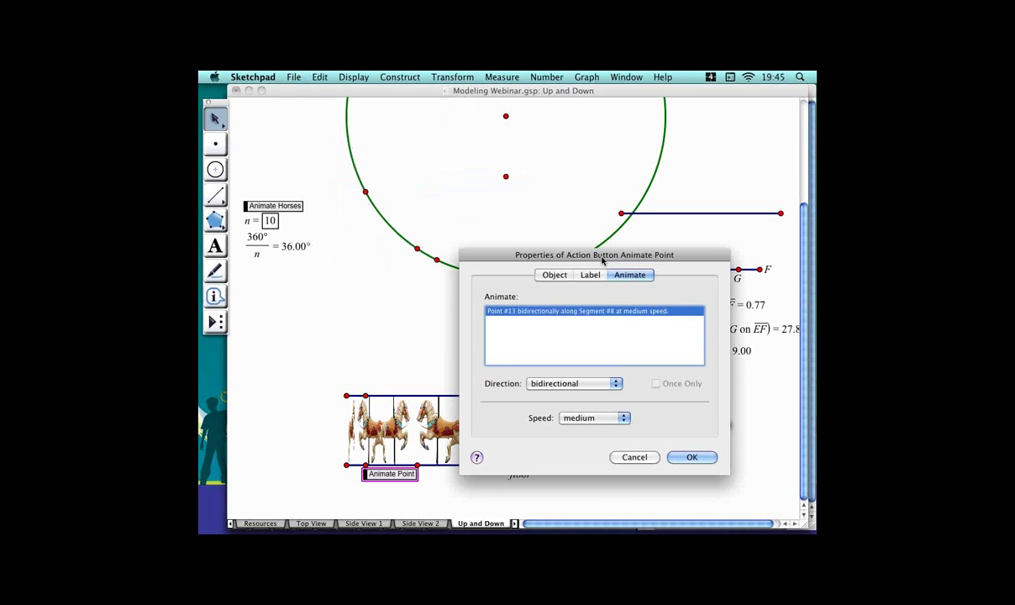
left_click_drag(603, 261, 461, 261)
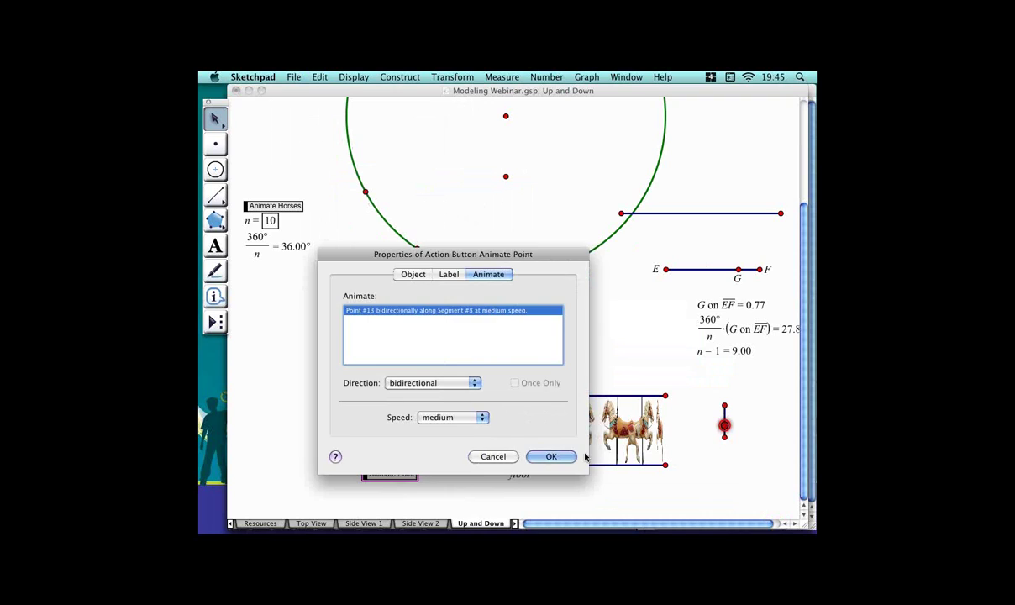
left_click(554, 457)
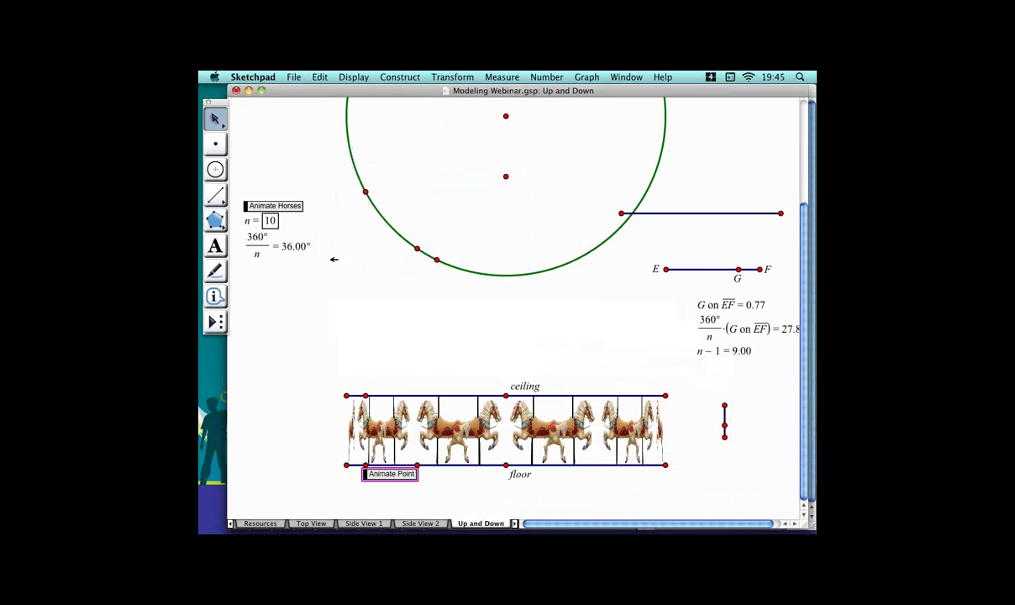
Test and stop the point animation, and undo the creation of the animation button and the point on the segment.
left_click(409, 475)
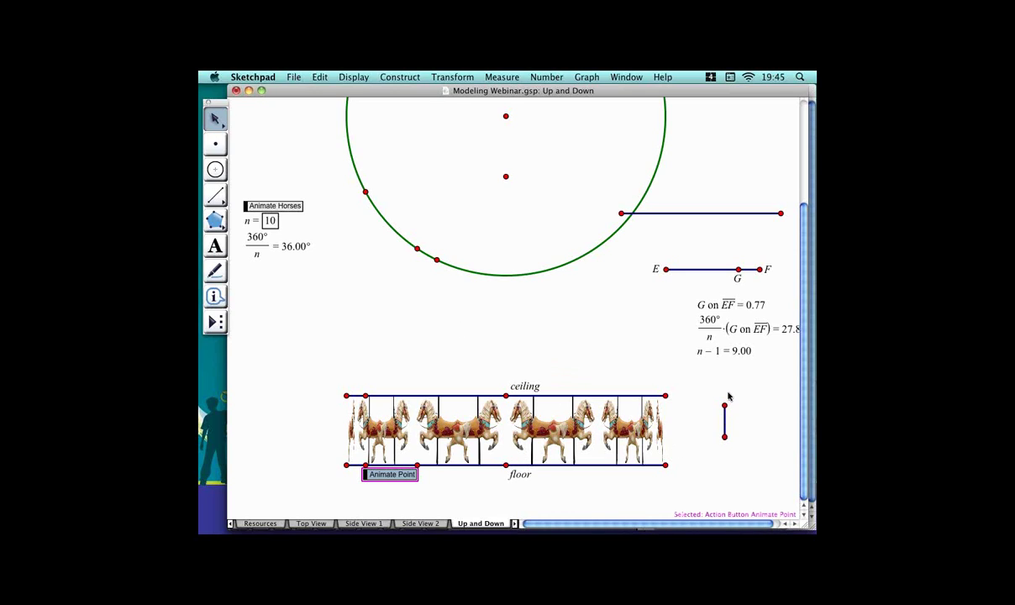
left_click_drag(728, 397, 771, 458)
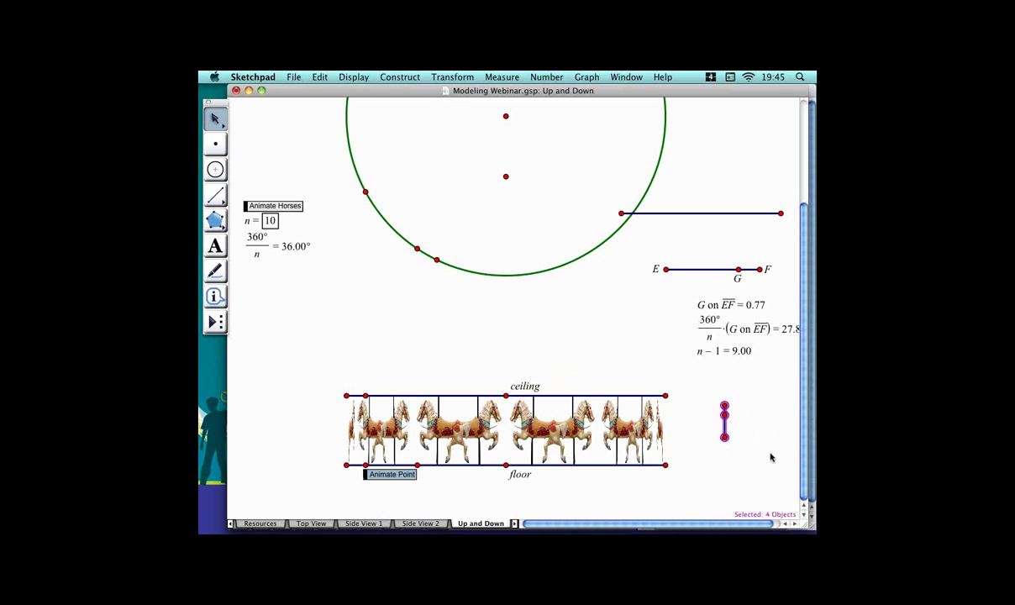
left_click(720, 478)
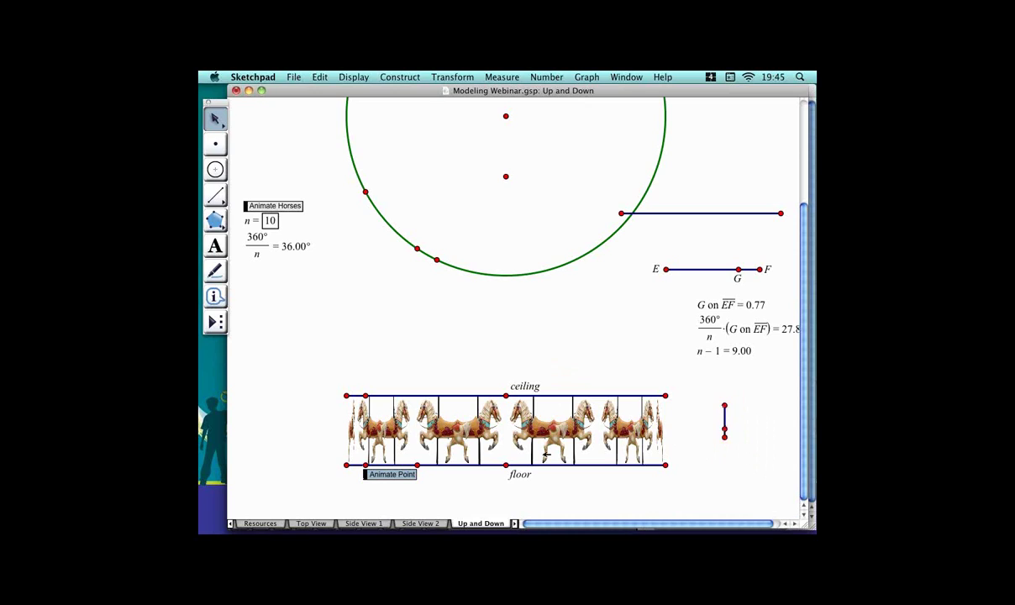
left_click(407, 475)
left_click(429, 479)
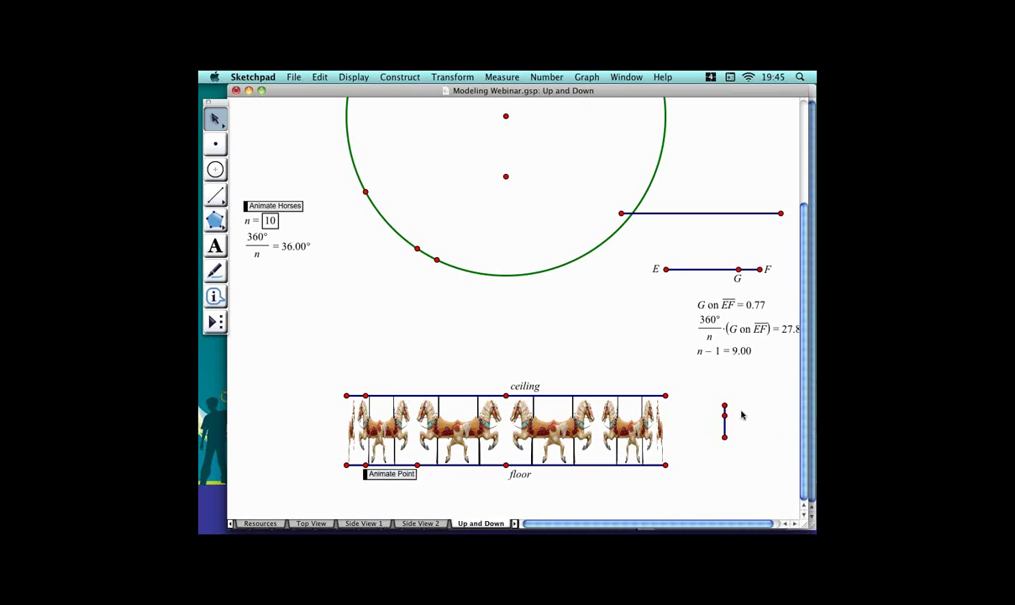
key("super+z")
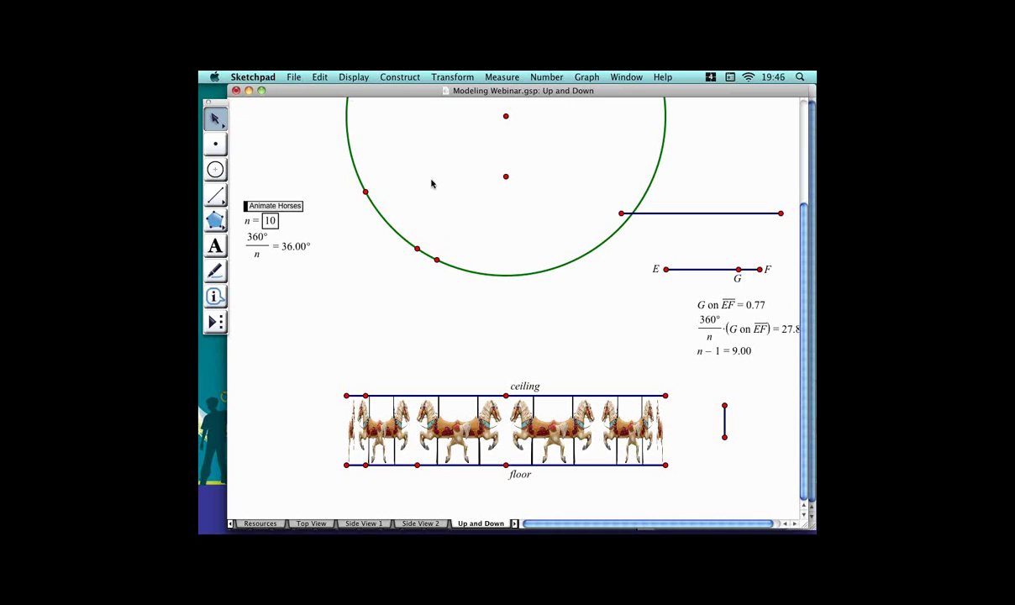
Measure the angle at the circle's center from the point directly below it to the horse point on the circle.
left_click(506, 177)
left_click(526, 117)
left_click(388, 192, "shift")
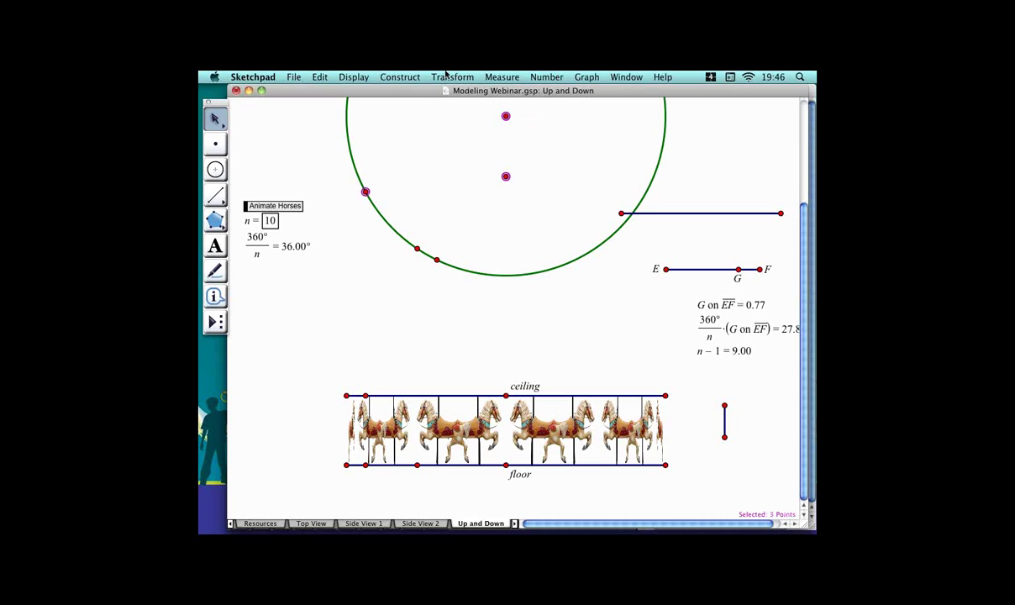
left_click(504, 77)
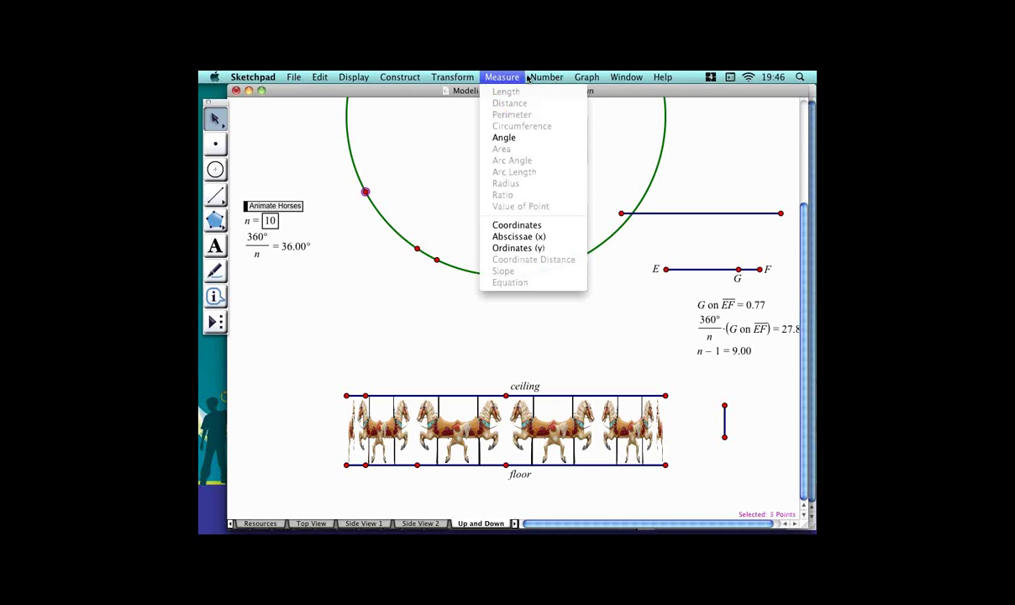
left_click(523, 140)
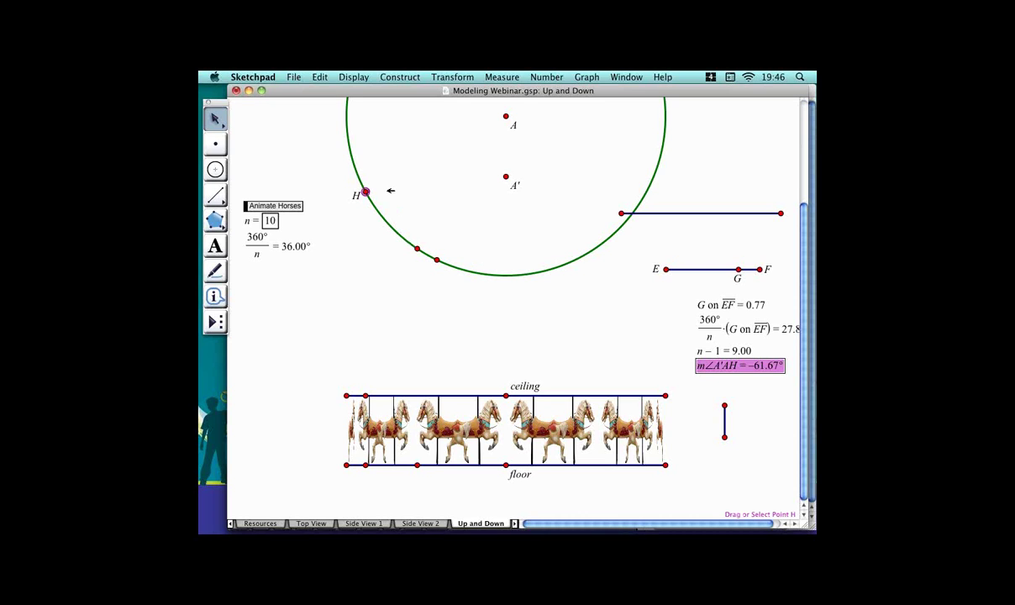
Swing point H around the front of the circle and place the angle A'AH measurement just below the circle.
left_click_drag(389, 192, 534, 266)
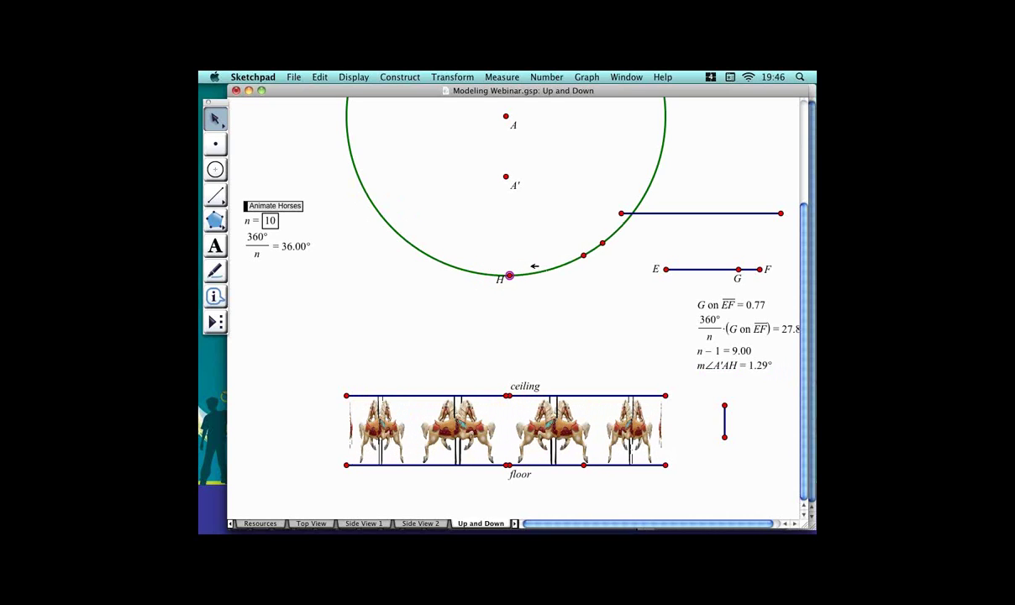
left_click_drag(702, 365, 591, 306)
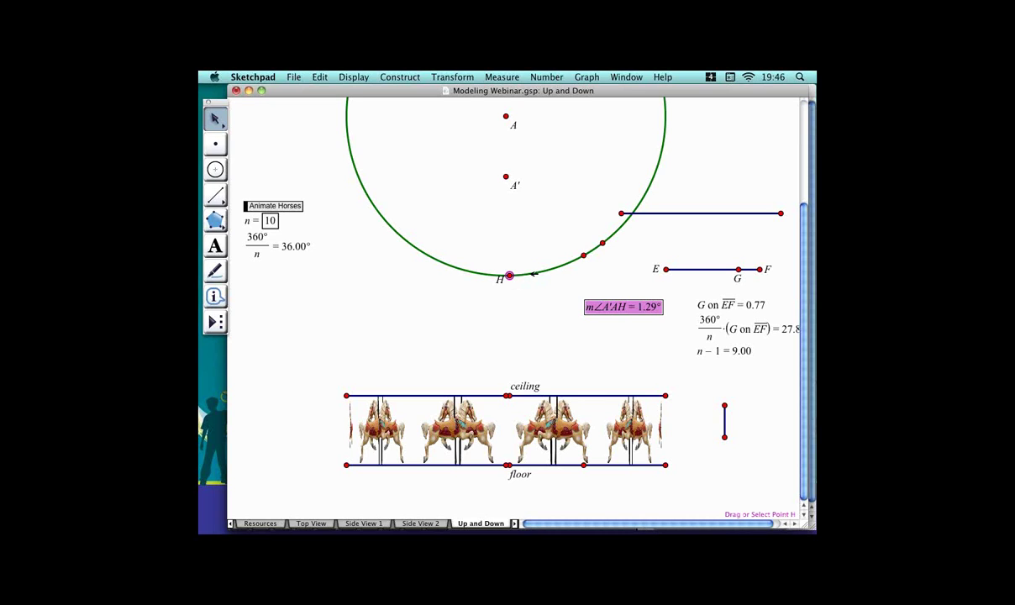
left_click_drag(530, 273, 555, 224)
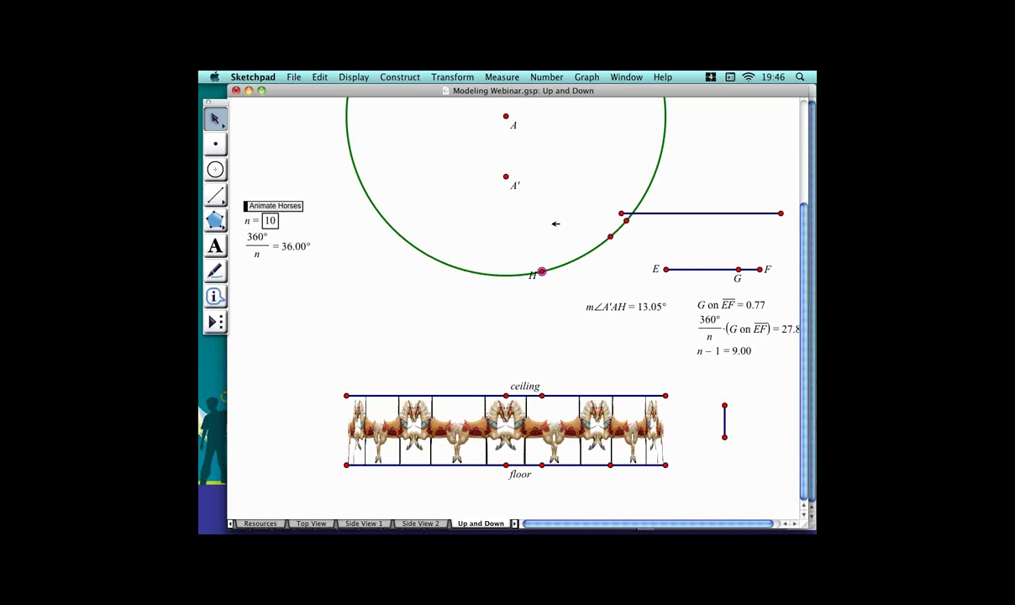
Calculate the sine of the angle A'AH measurement.
left_click(525, 215)
left_click(554, 76)
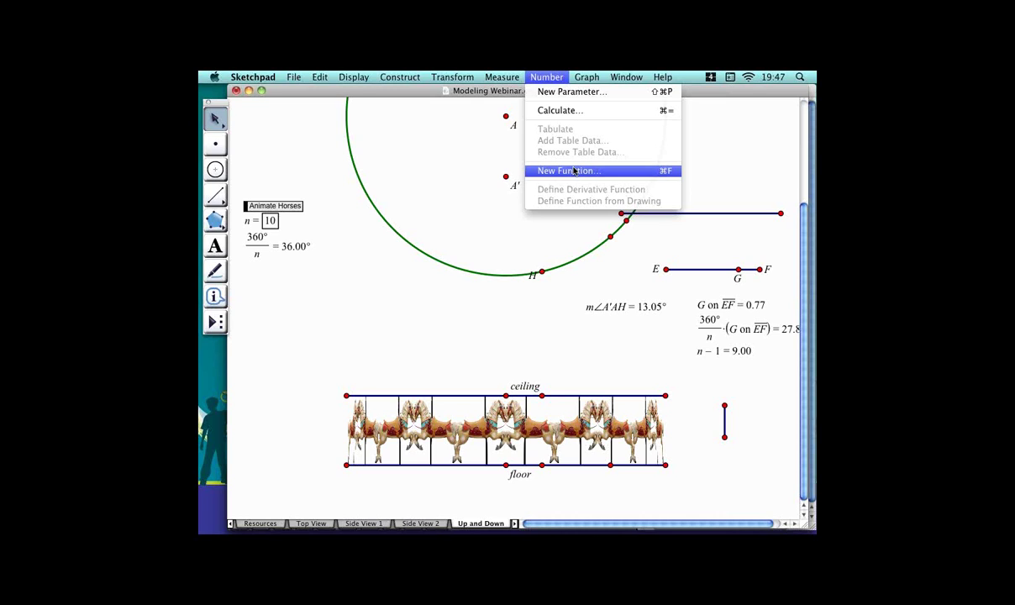
left_click(576, 111)
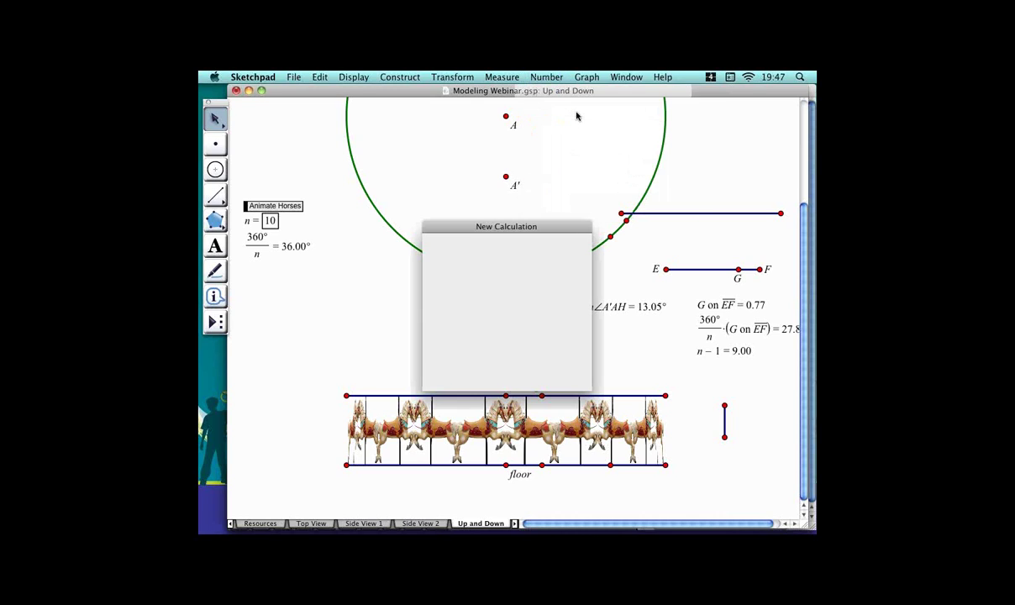
type("sin(")
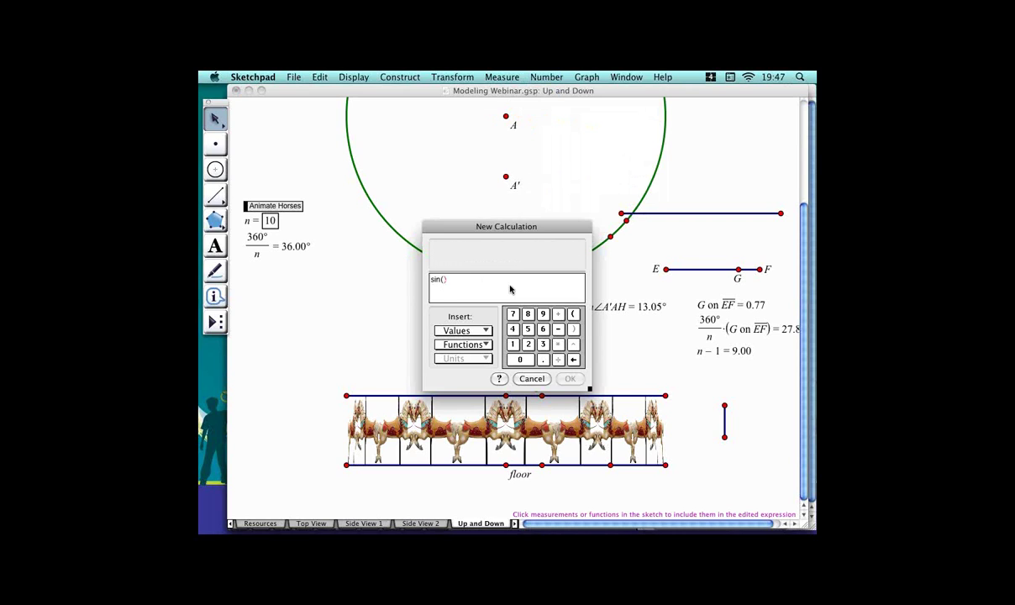
left_click(651, 309)
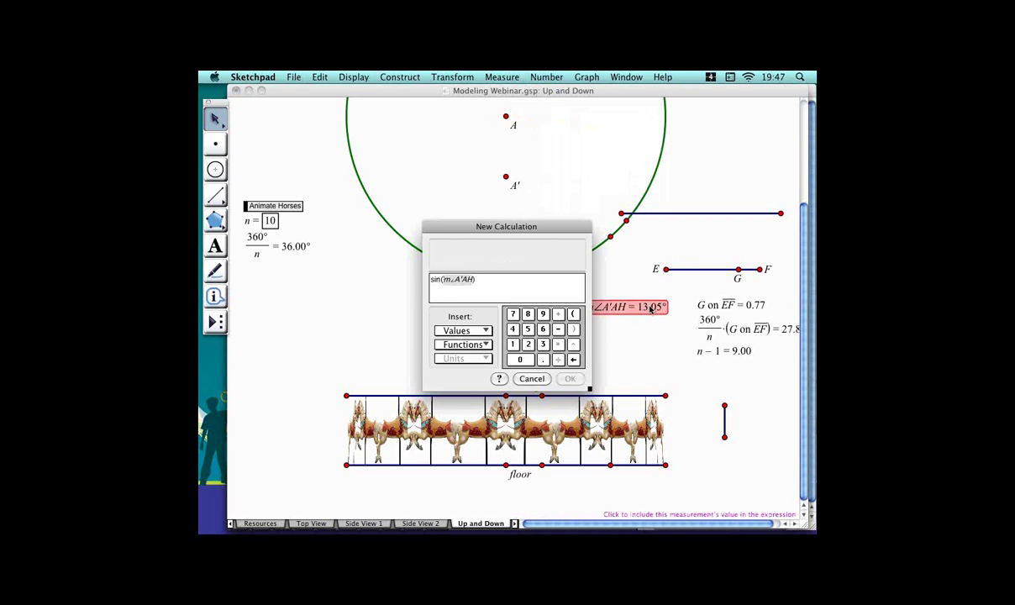
left_click(570, 378)
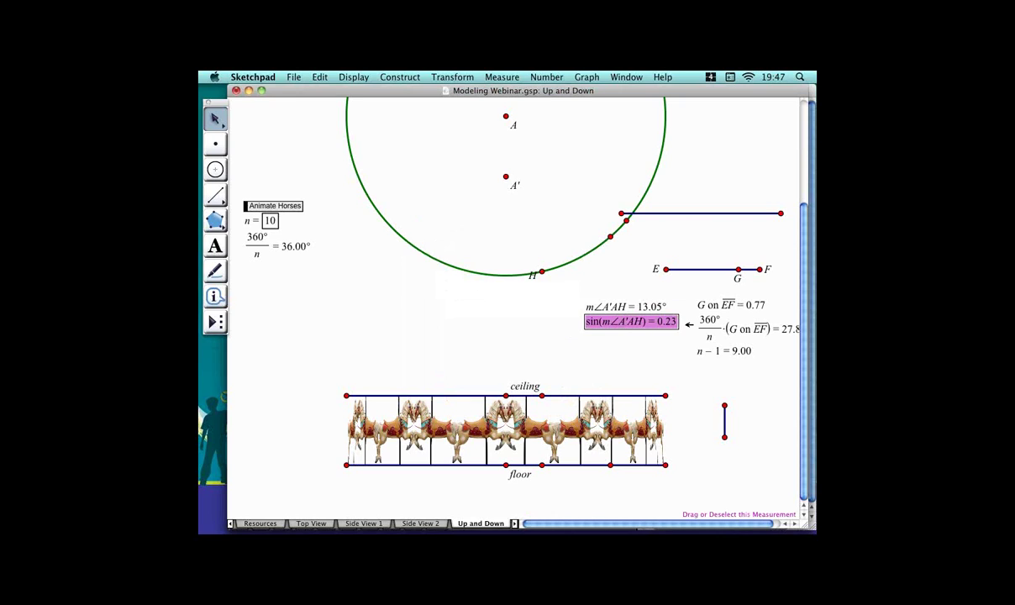
Plot the sin(m∠A'AH) value as a point on the short vertical segment beside the carousel.
left_click(724, 420)
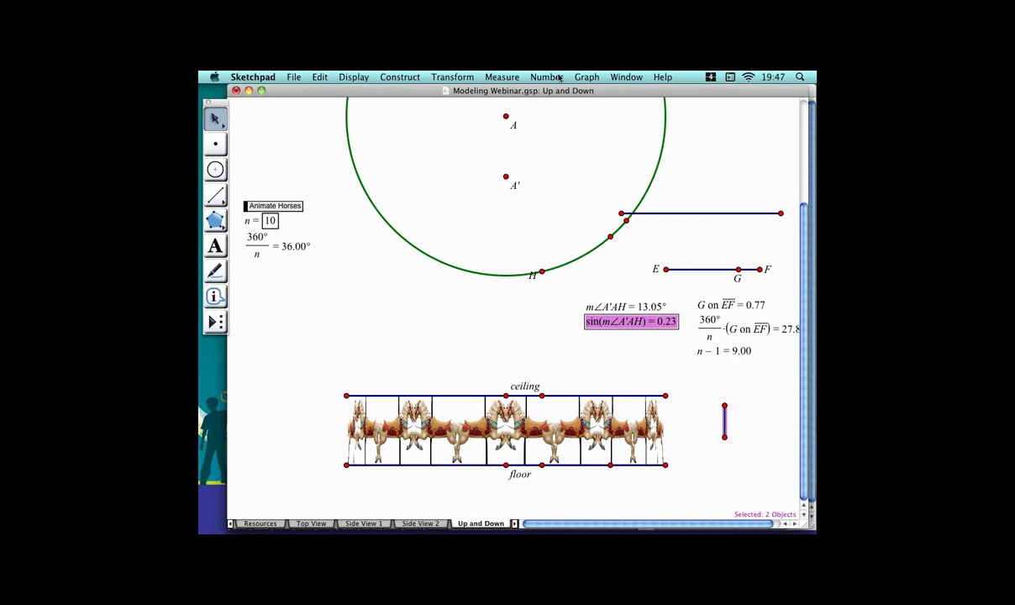
left_click(604, 78)
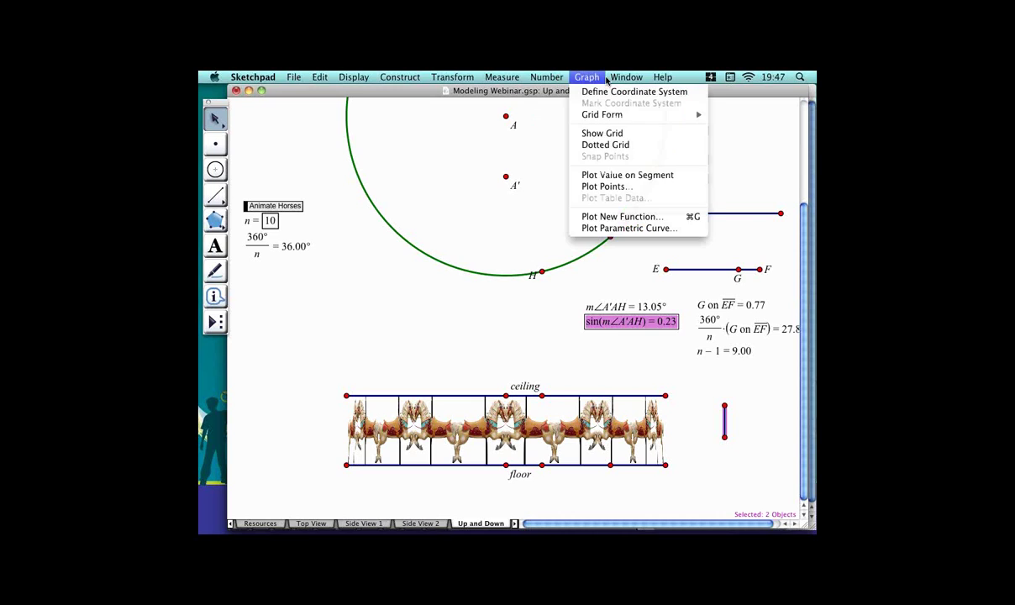
left_click(622, 176)
left_click(620, 180)
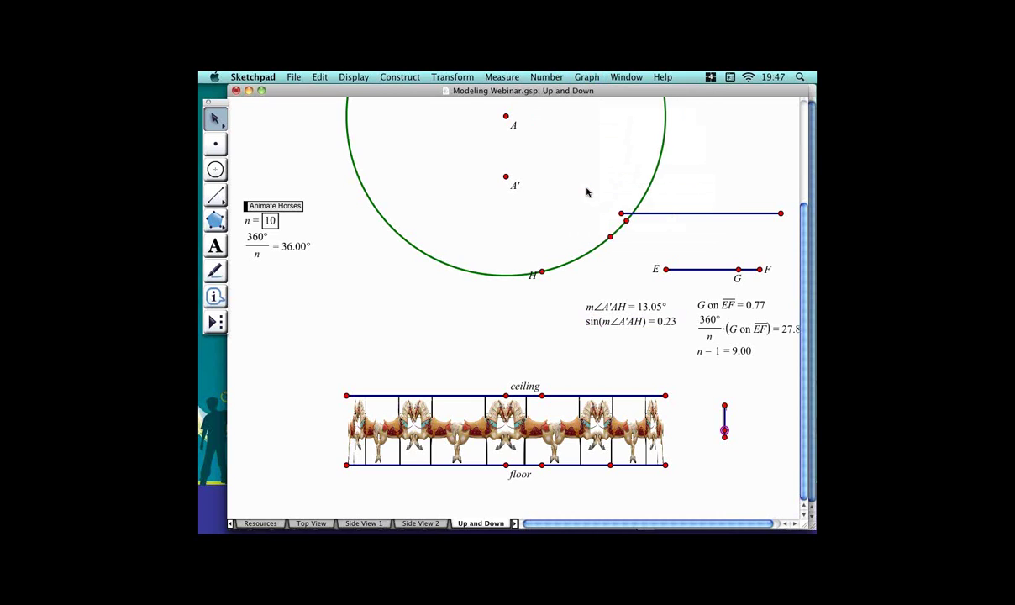
Swing point H around the circle and run and stop the horse animation to test the plotted point on the vertical segment.
left_click(360, 211)
left_click(566, 268)
left_click_drag(568, 269, 643, 157)
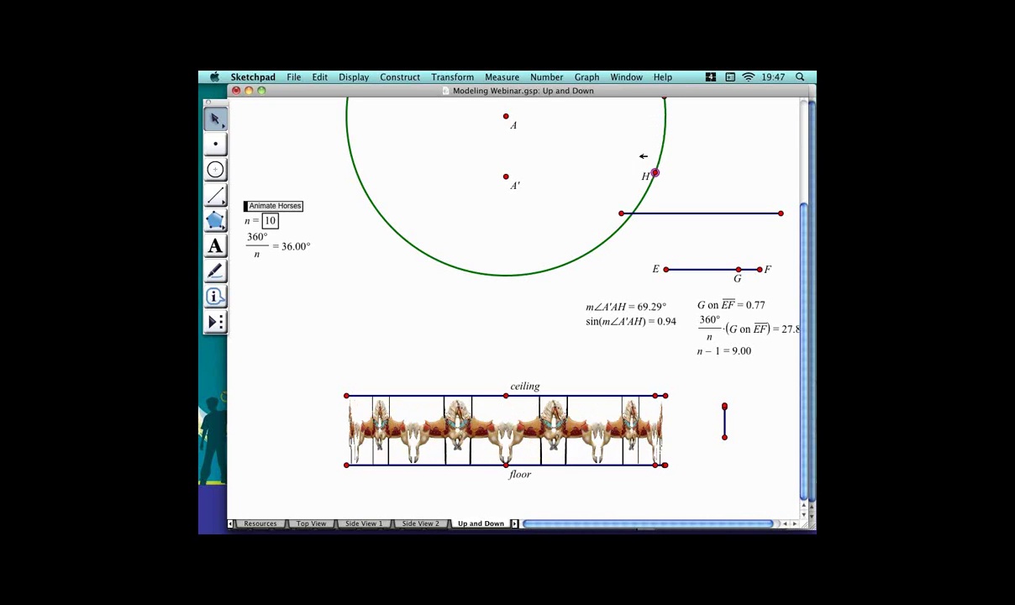
left_click(299, 211)
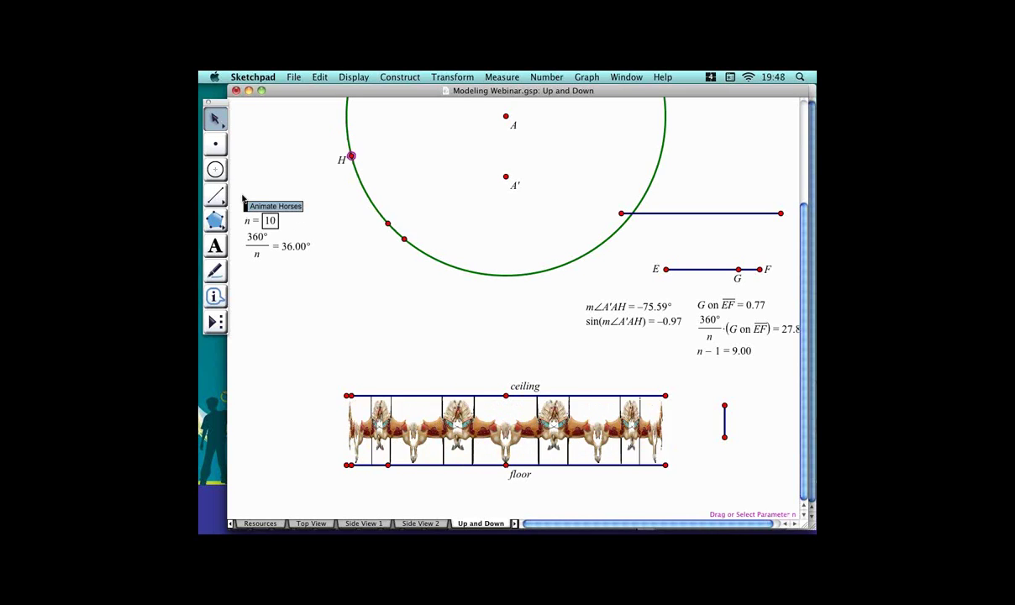
left_click(298, 206)
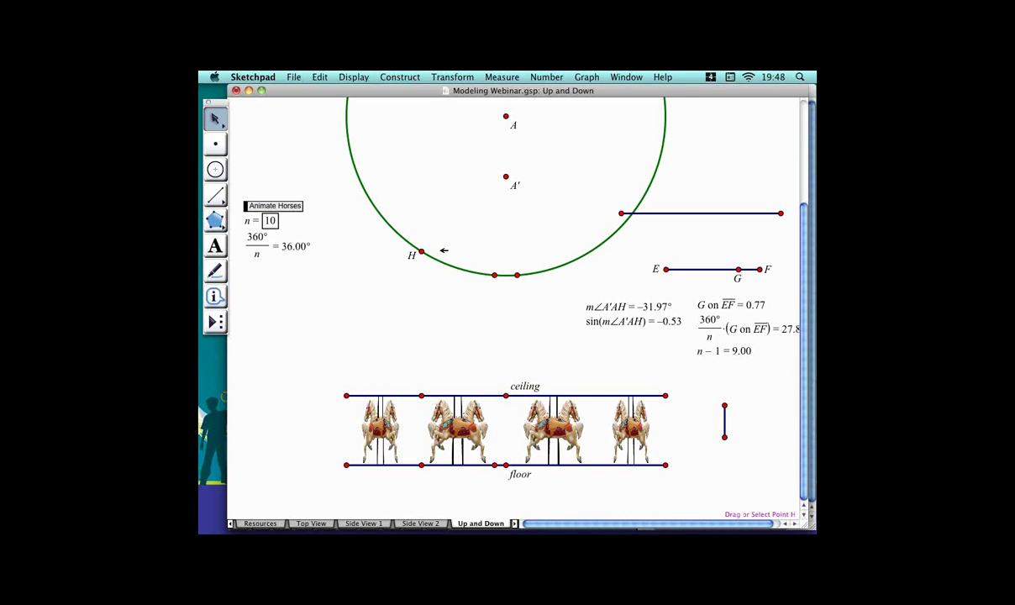
left_click_drag(443, 256, 577, 257)
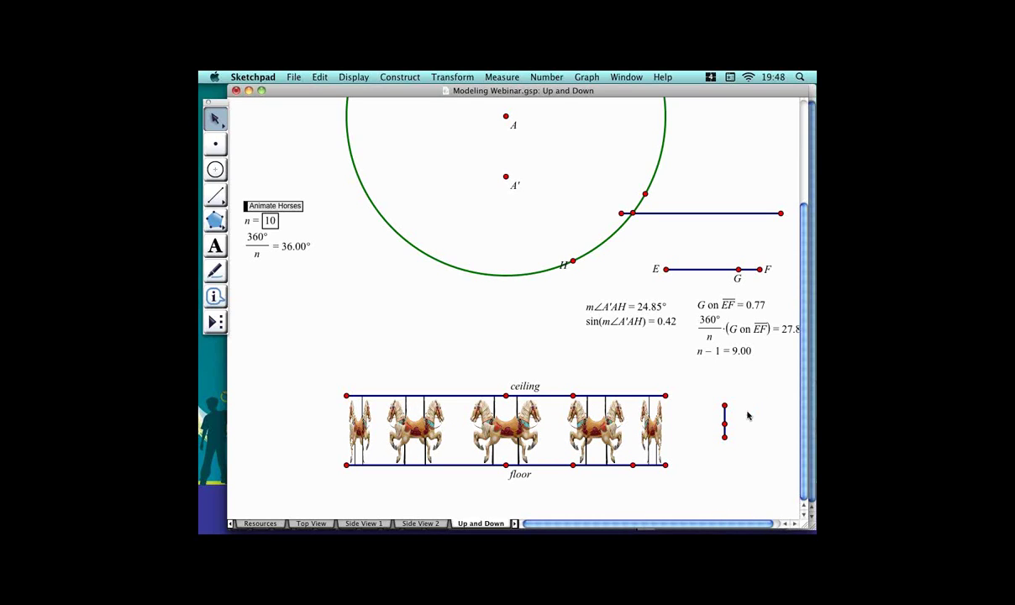
Replace the short vertical segment with a full line through its two endpoints.
left_click(738, 418)
left_click_drag(220, 192, 313, 205)
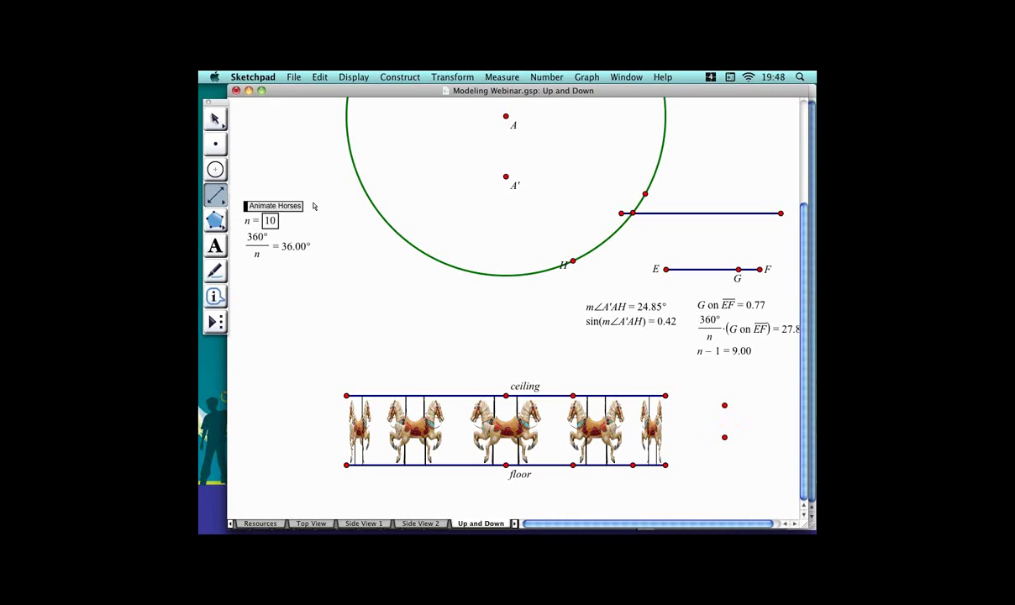
left_click(724, 437)
left_click(724, 405)
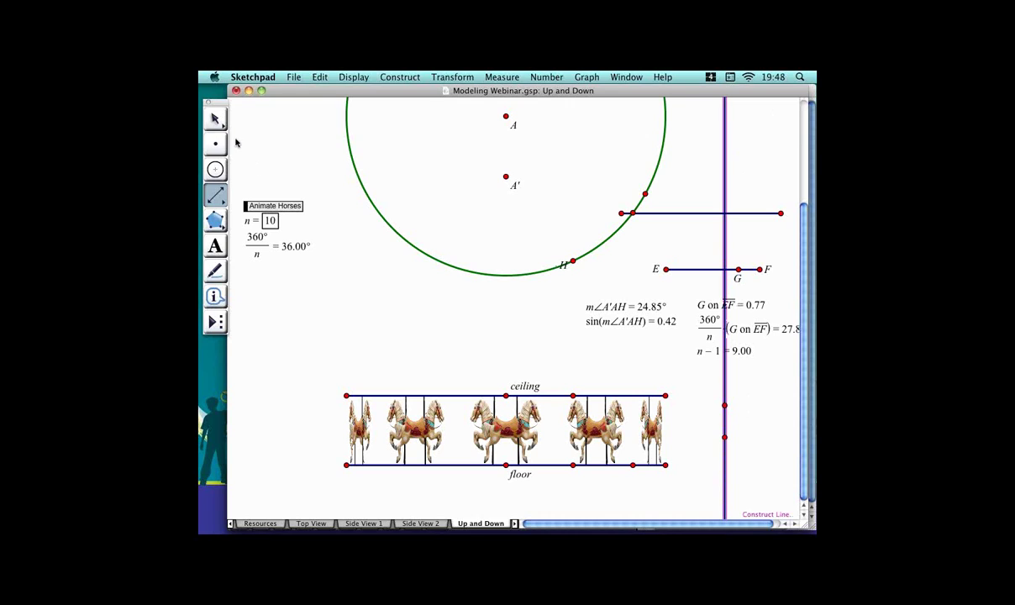
left_click(215, 118)
Plot the sin(m∠A'AH) value as a point on the vertical line.
left_click(675, 322)
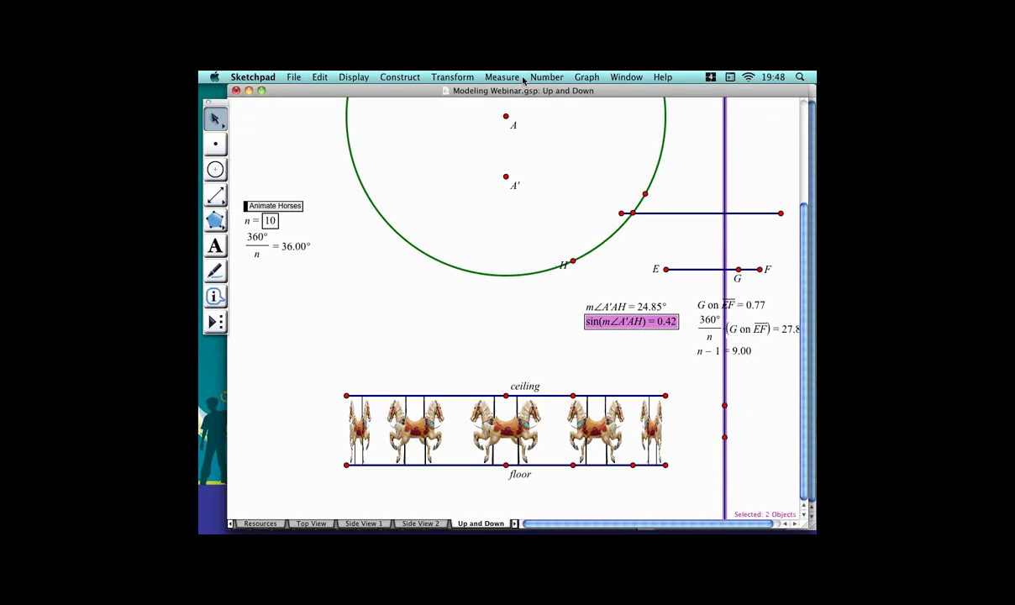
left_click(587, 77)
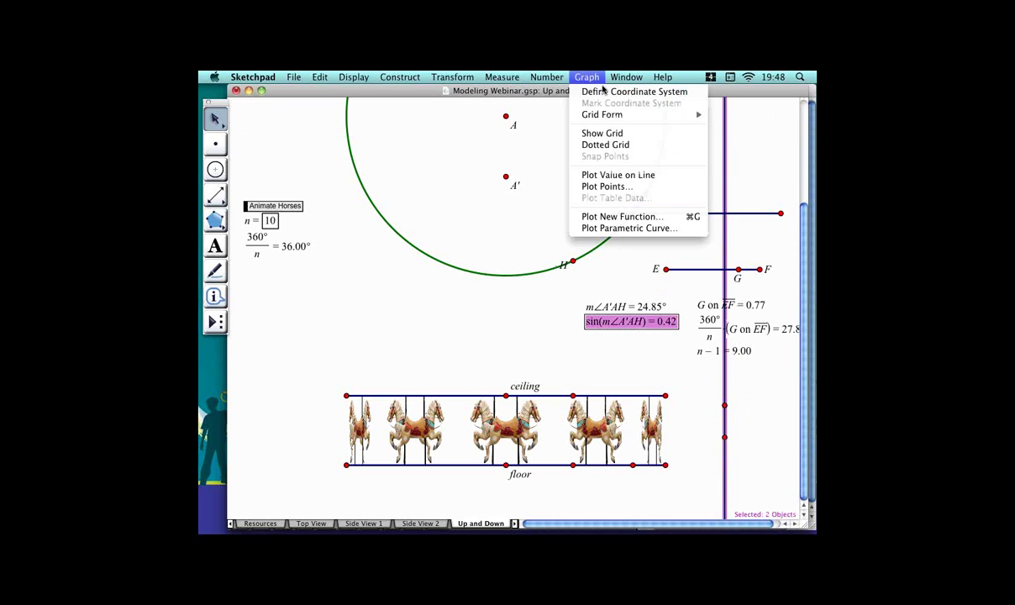
left_click(619, 175)
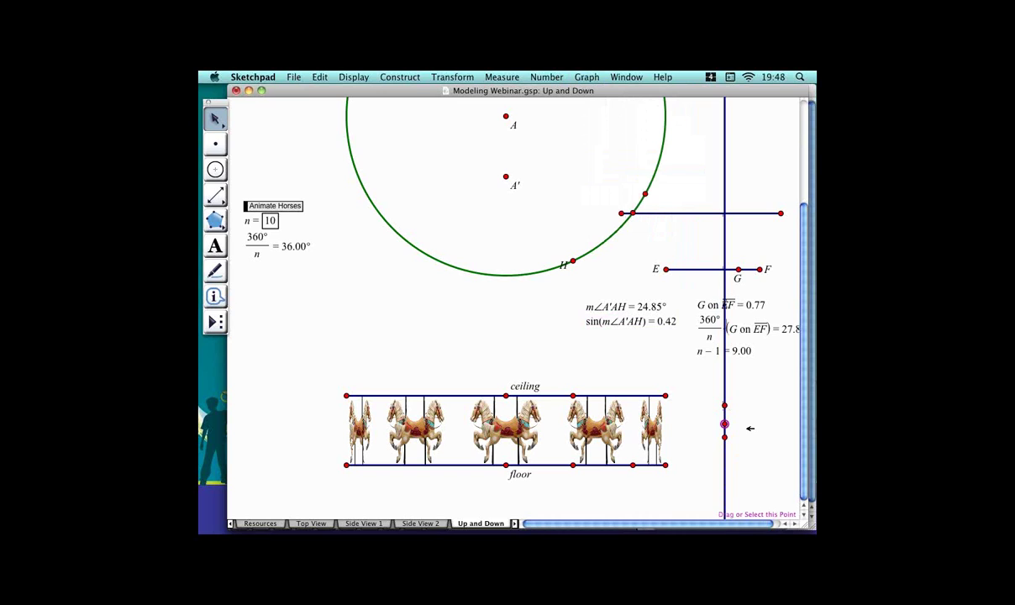
Swing point H back and forth around the circle to examine how the plotted point moves along the vertical line.
left_click(592, 261, "shift")
left_click_drag(595, 262, 380, 155)
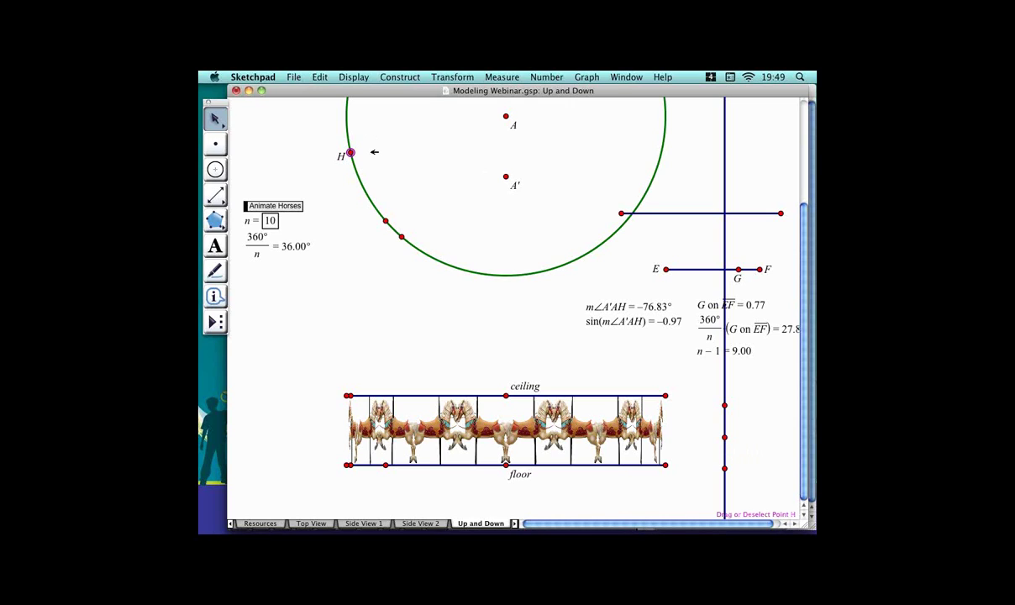
left_click_drag(374, 154, 483, 226)
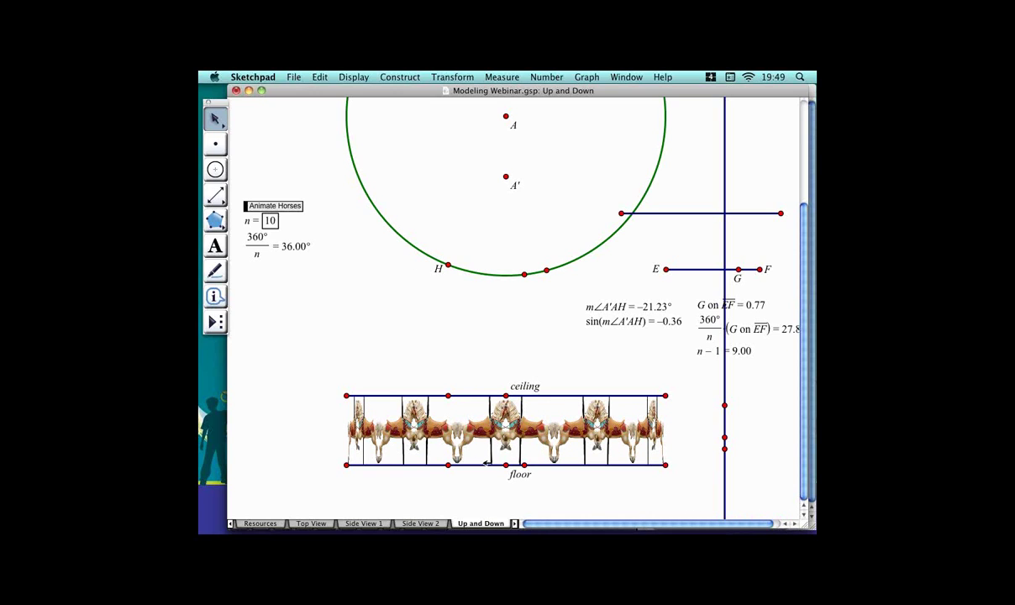
left_click_drag(471, 263, 435, 241)
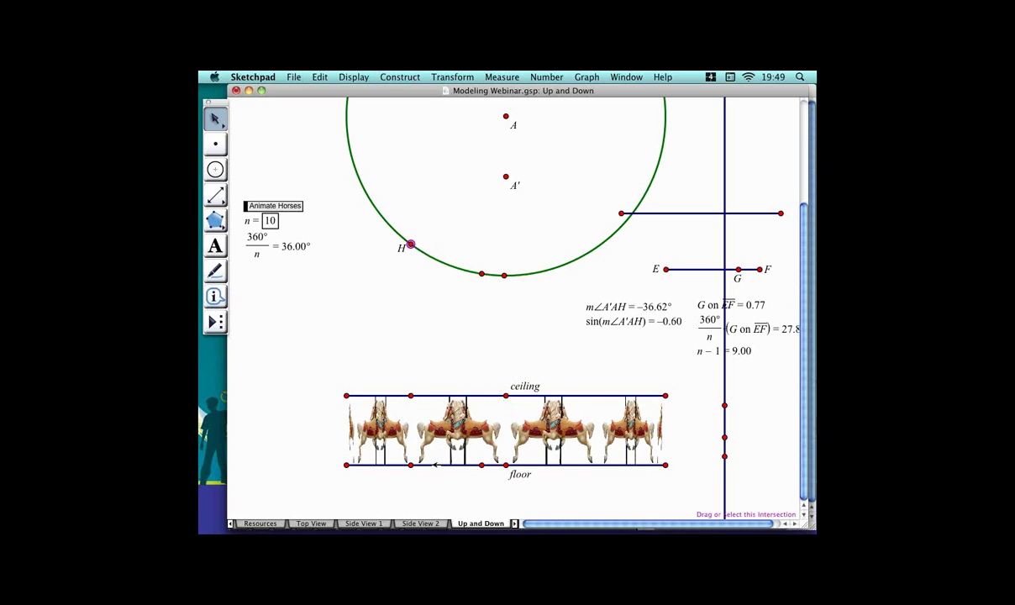
Translate H and the horse's two floor points and ceiling point by the vector from the line's lower defining point to the plotted sine point.
left_click(410, 465)
left_click(481, 464)
left_click(410, 395)
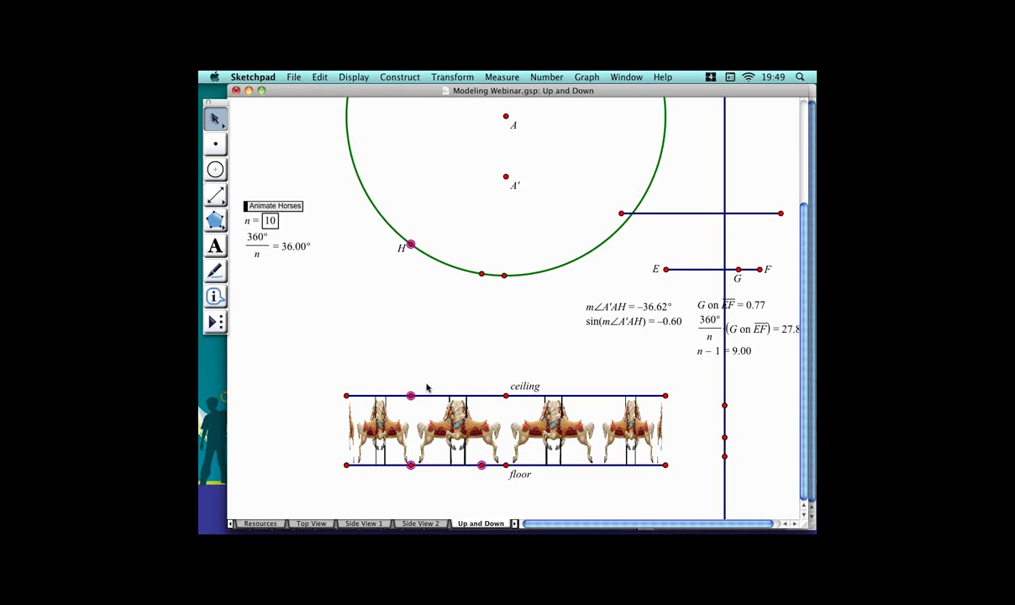
left_click(470, 78)
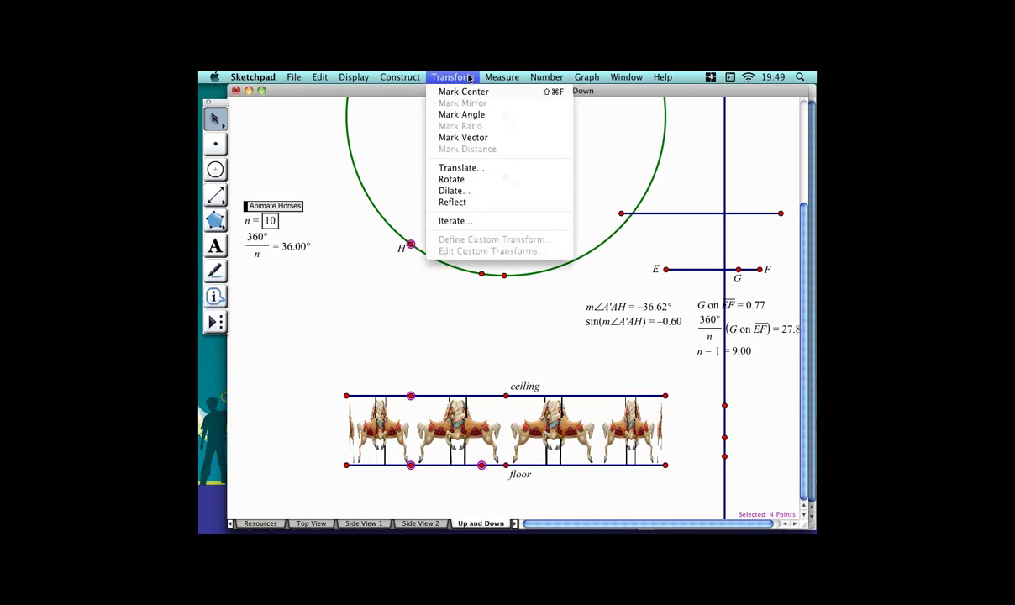
left_click(477, 170)
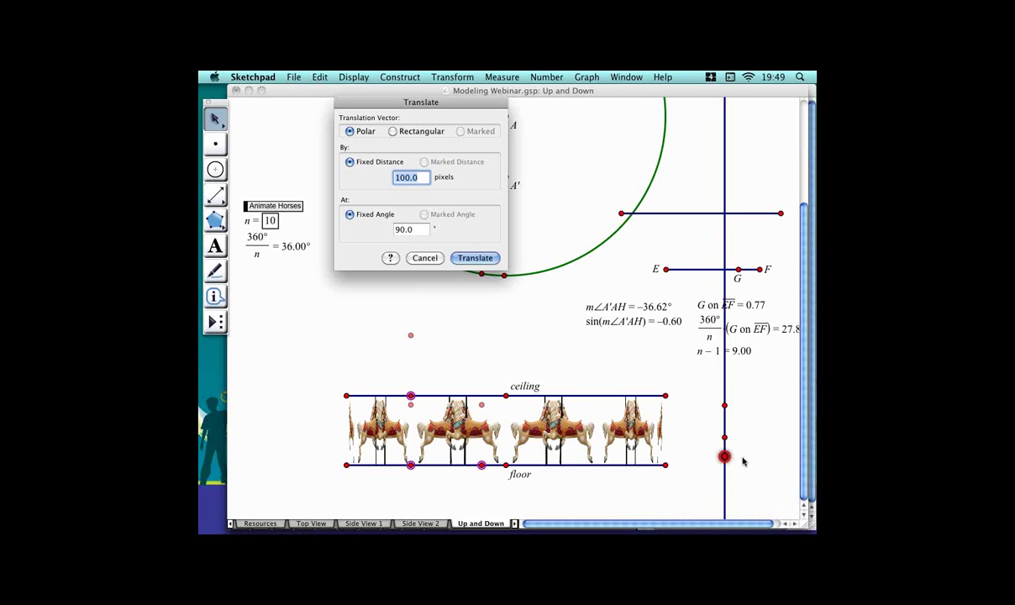
left_click(742, 459)
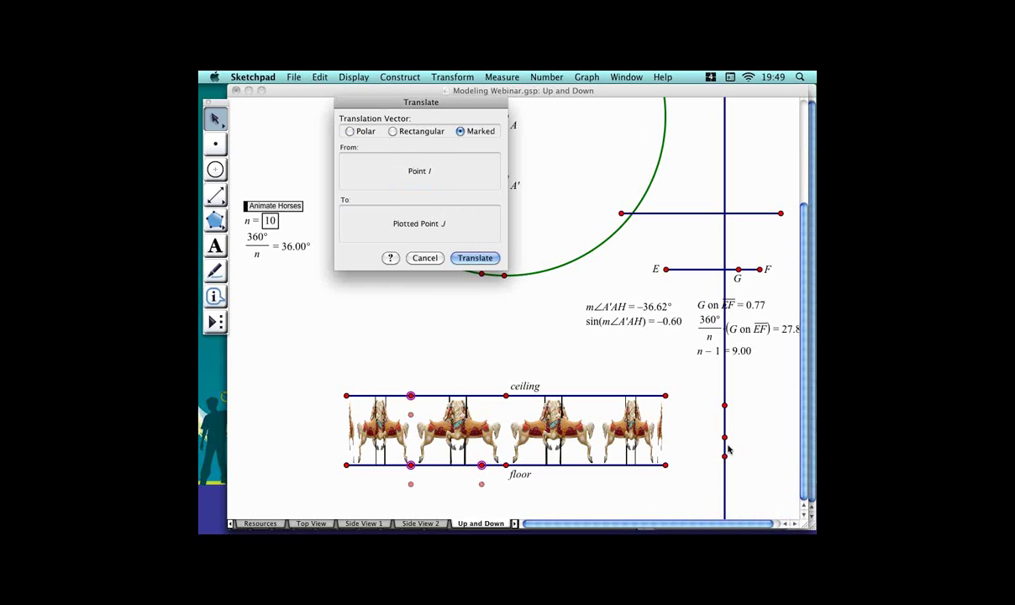
left_click(476, 257)
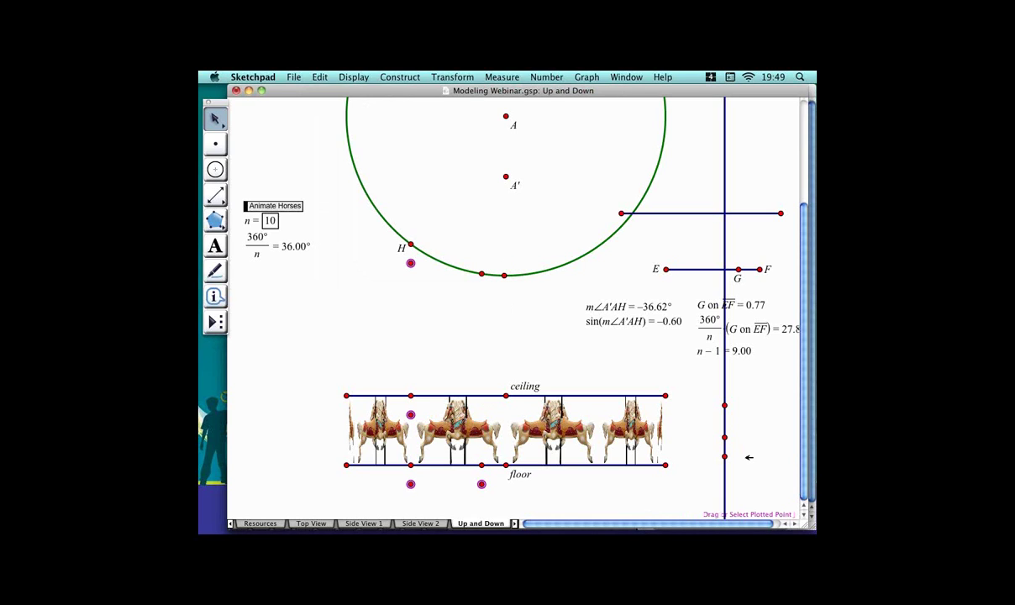
Remove the unneeded translated image of point H inside the circle, and swing H slightly along the circle.
left_click(421, 286)
left_click(430, 263)
left_click_drag(429, 267, 451, 223)
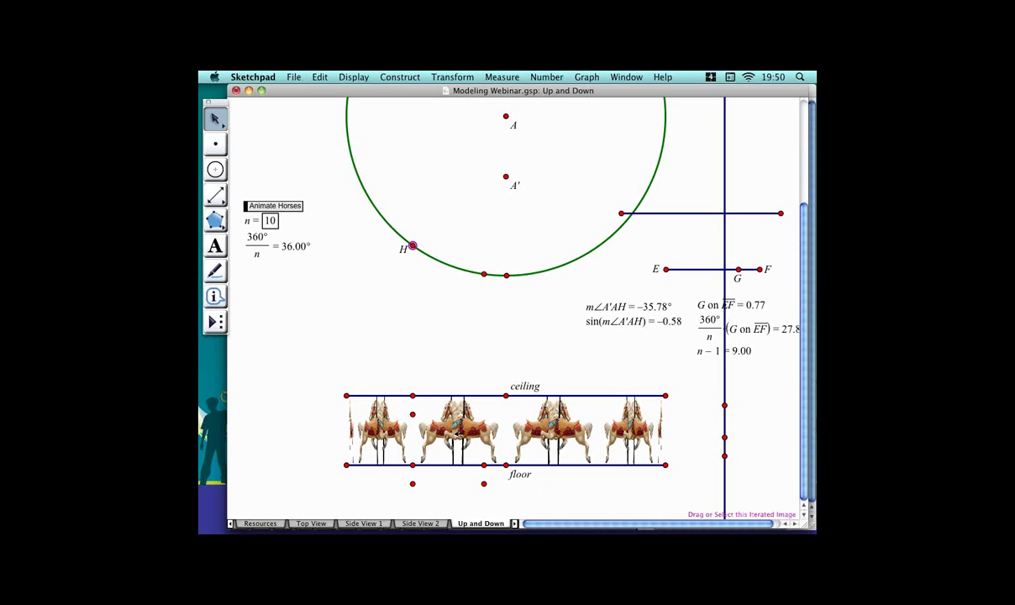
left_click(458, 429)
left_click(458, 426)
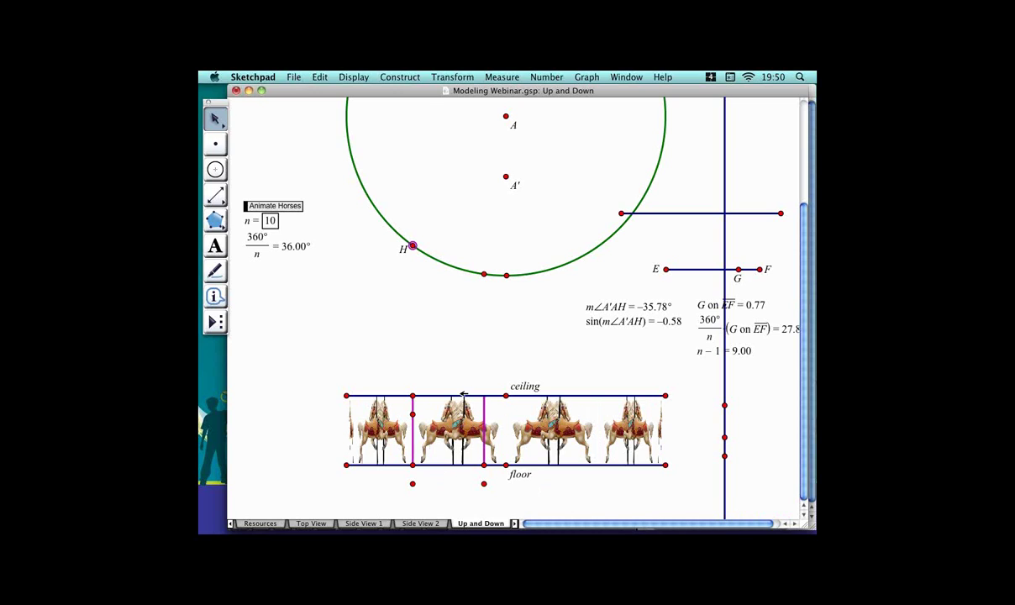
key("Delete")
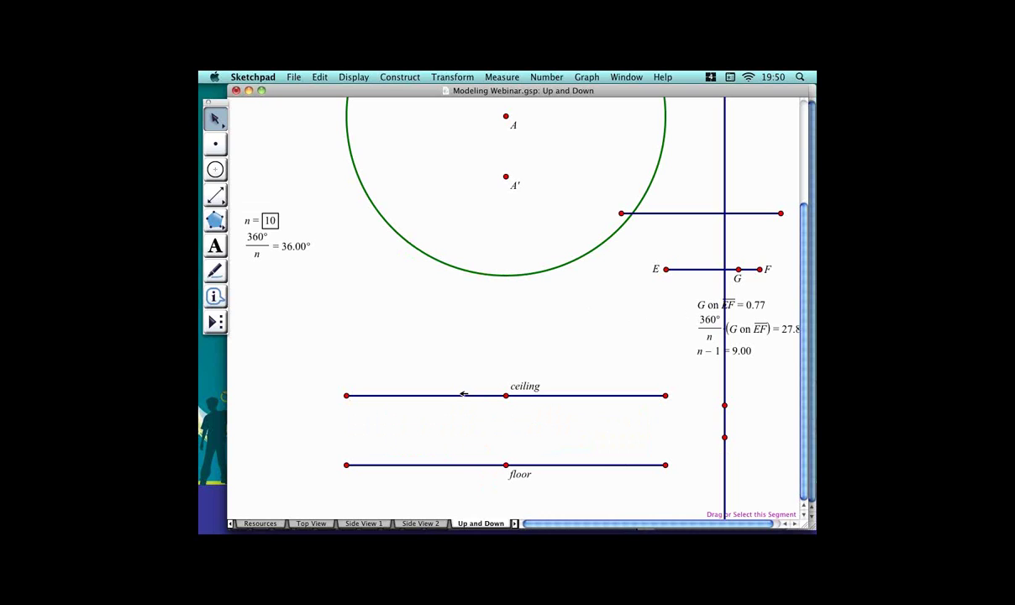
key("super+z")
Delete the original horse picture between floor and ceiling together with its iterated images, keeping point H and the construction points.
left_click(434, 494)
left_click(457, 428)
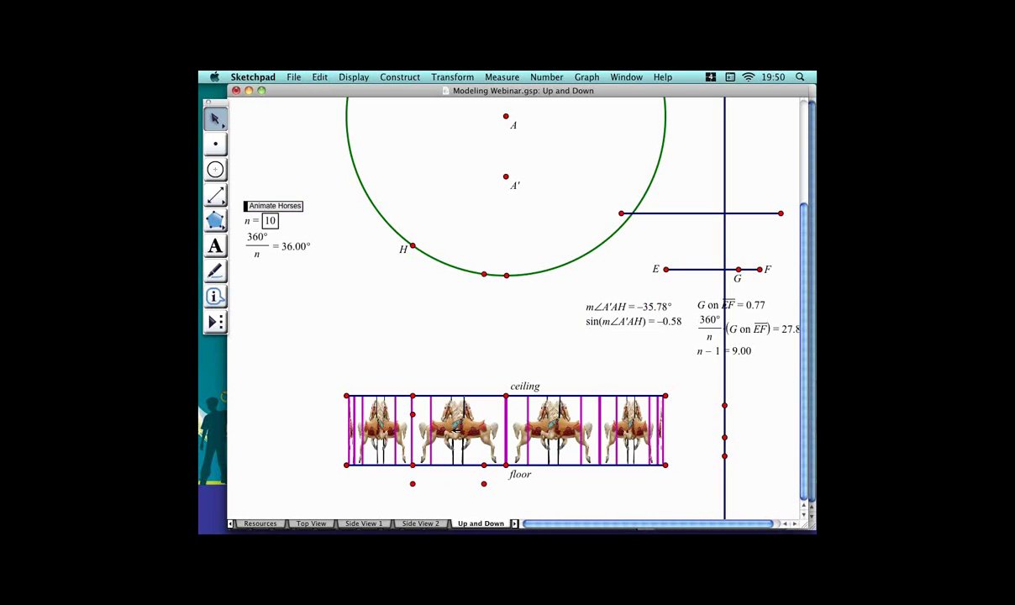
left_click(461, 429)
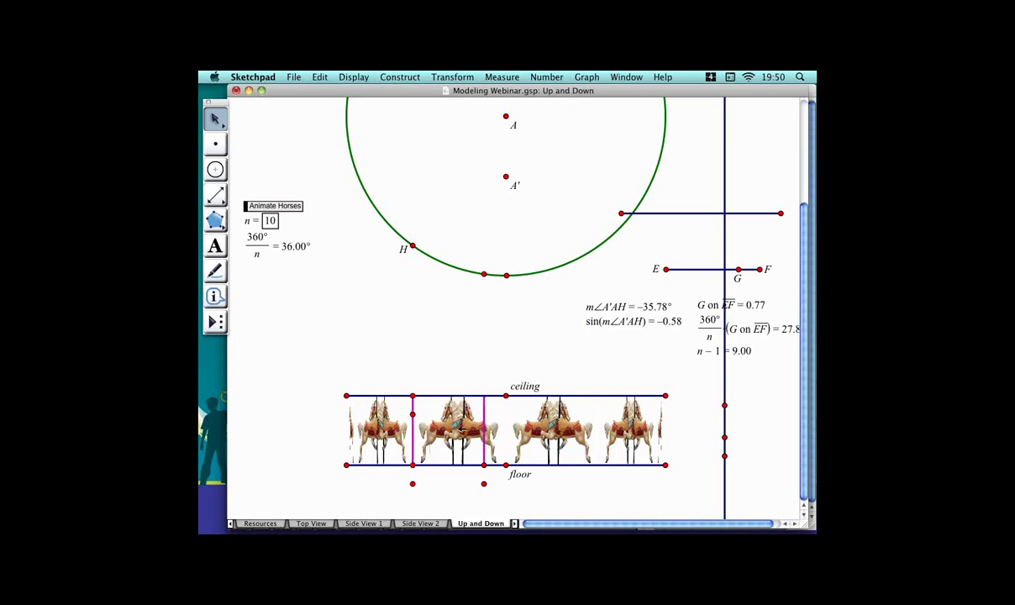
key("Delete")
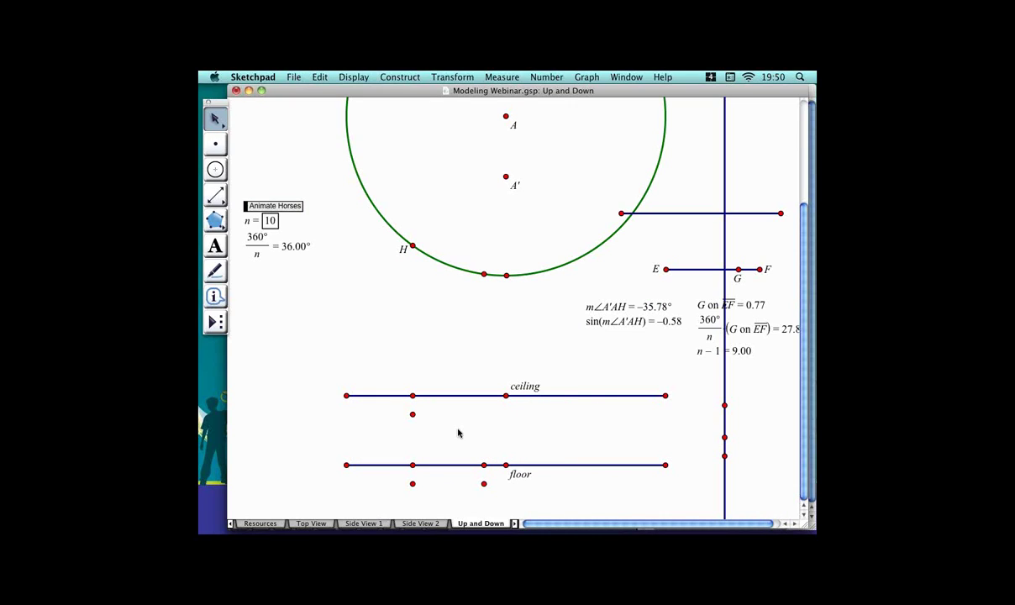
Paste the horse picture onto the three translated points: the two below the floor and the one below the ceiling.
left_click(413, 483)
left_click(484, 483)
left_click(413, 414)
left_click(320, 78)
left_click(363, 147)
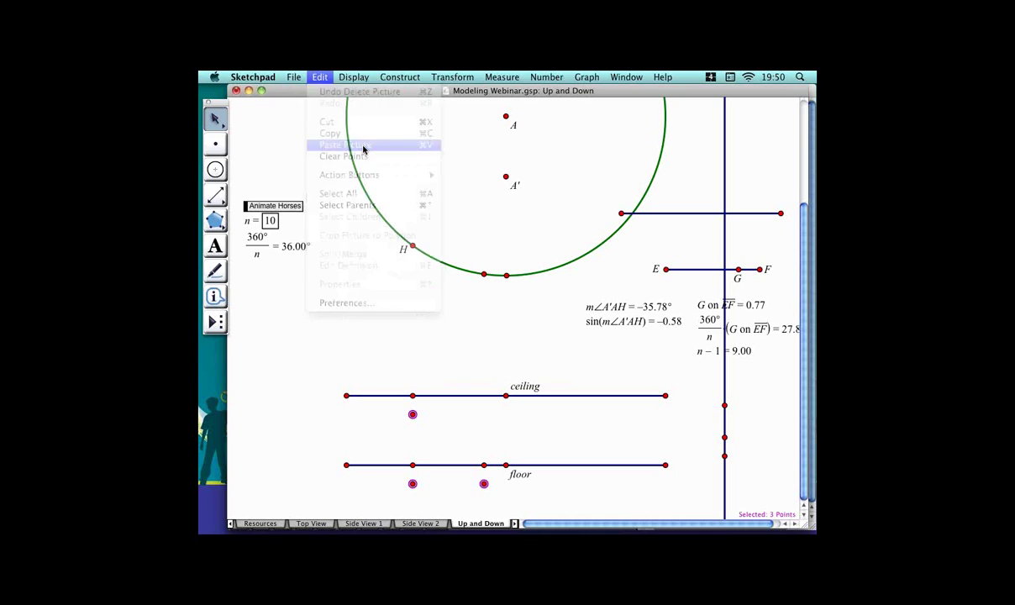
left_click(448, 192)
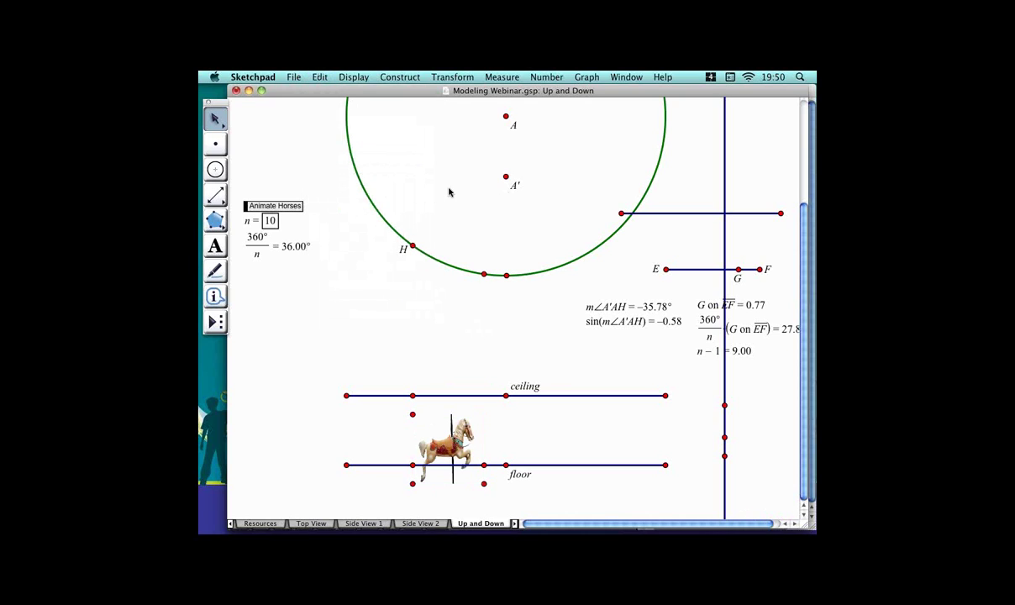
Iterate point H to its rotated image H' on the circle, using n − 1 as the iteration depth.
left_click(413, 246)
left_click(754, 350)
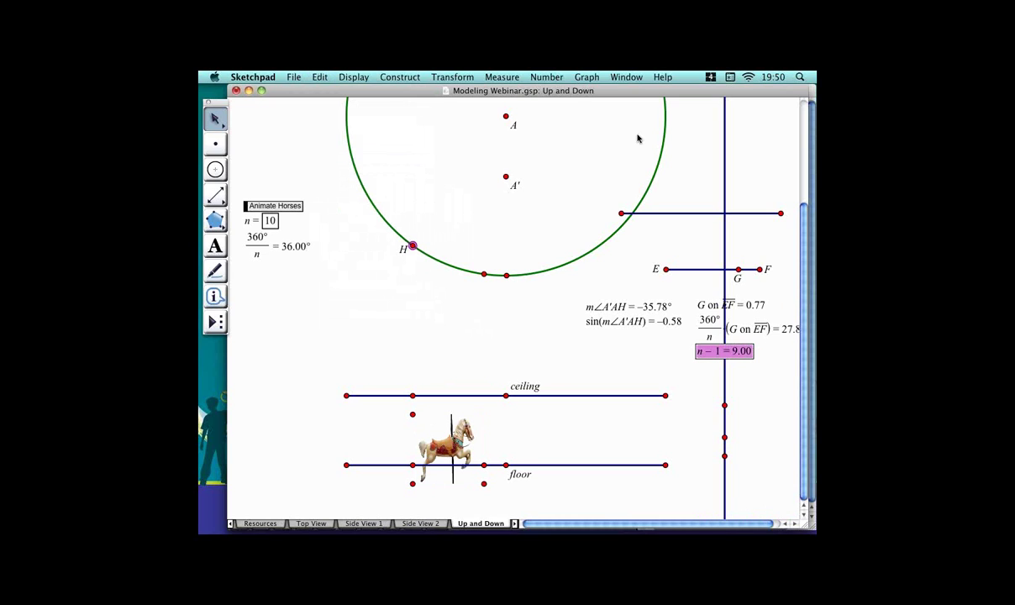
left_click(452, 77)
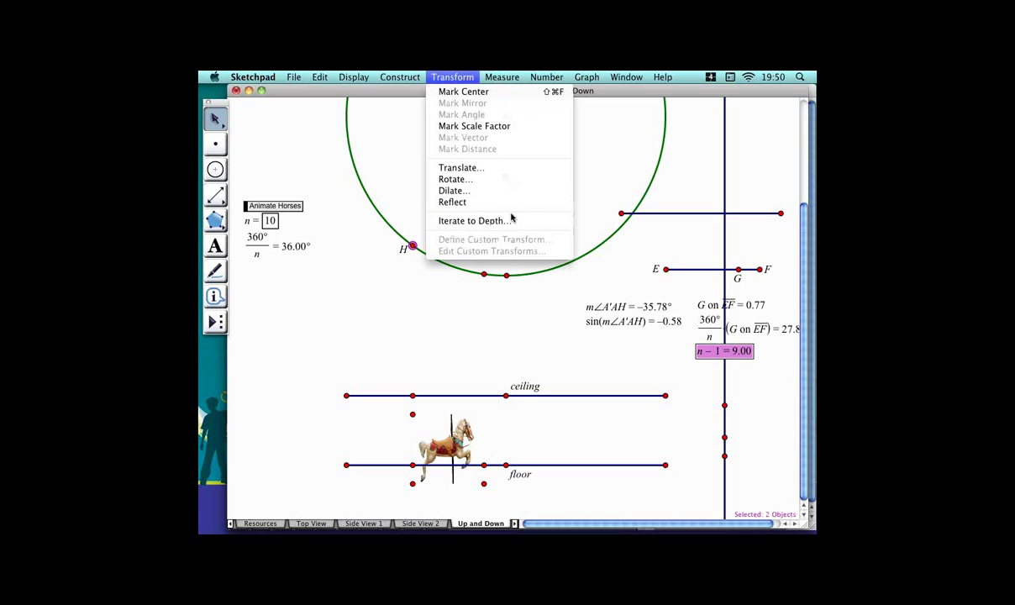
left_click(504, 219)
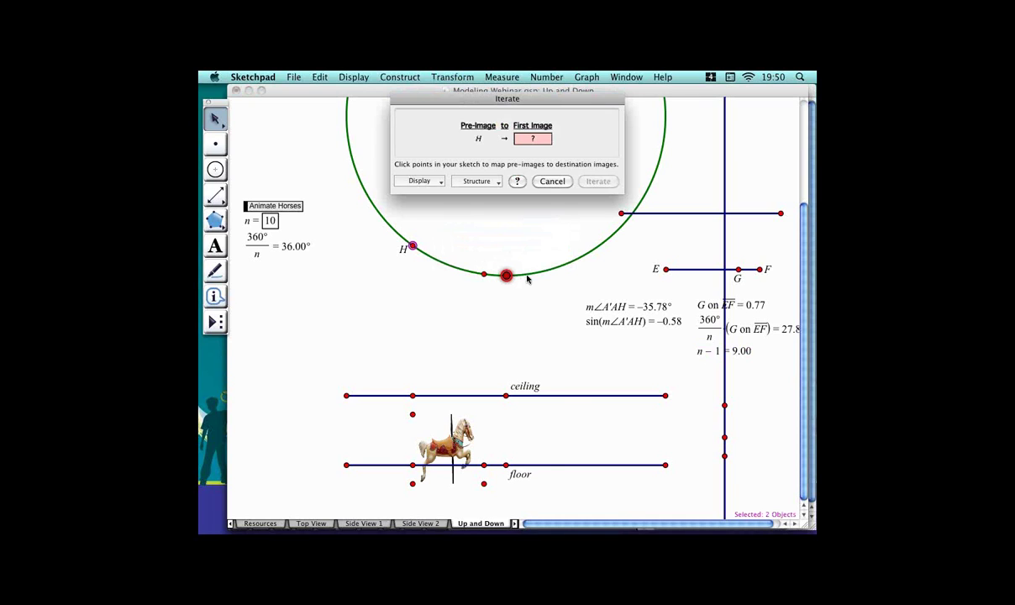
left_click(505, 275)
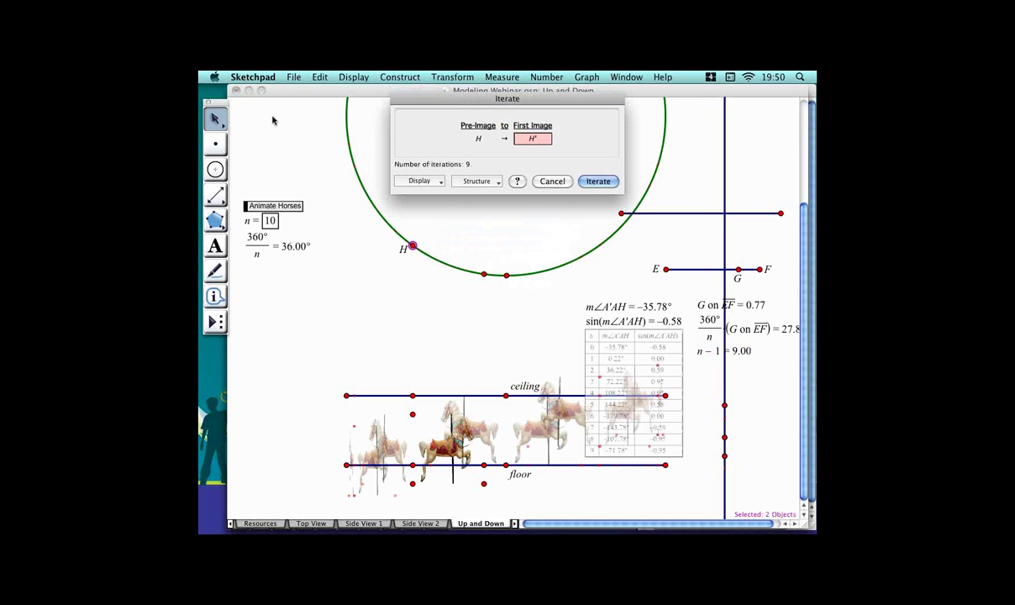
left_click(621, 181)
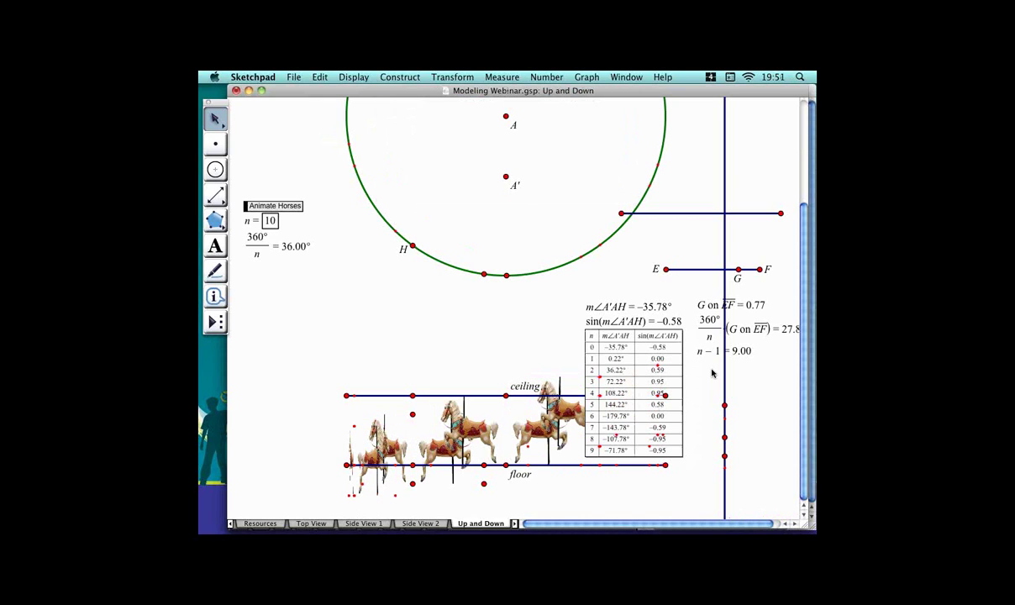
Delete the iteration's table of values and hide the iterated point images around the floor and ceiling segments.
left_click(670, 369)
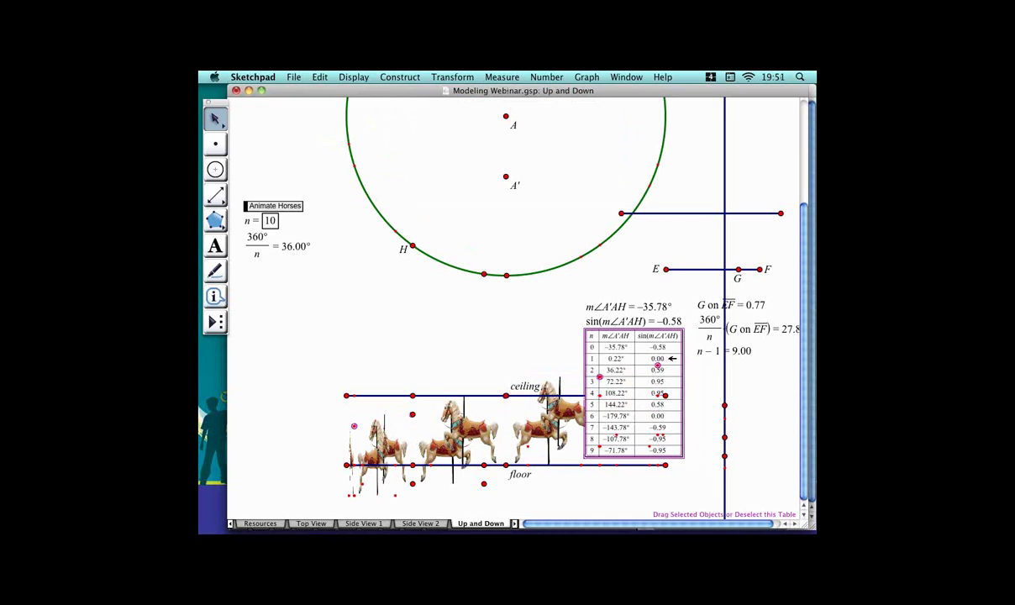
key("Delete")
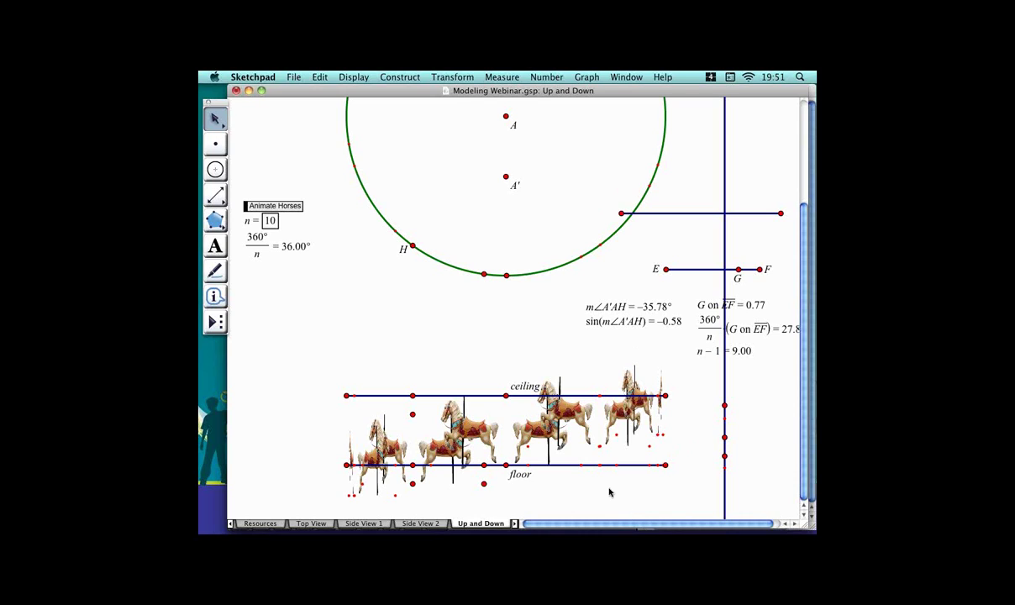
left_click(687, 435)
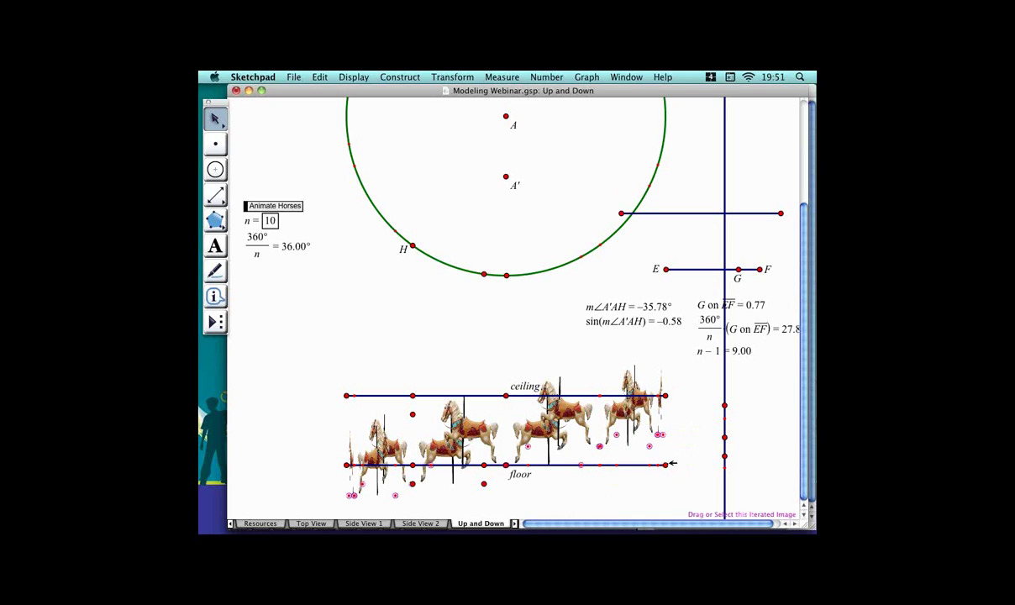
left_click(672, 463)
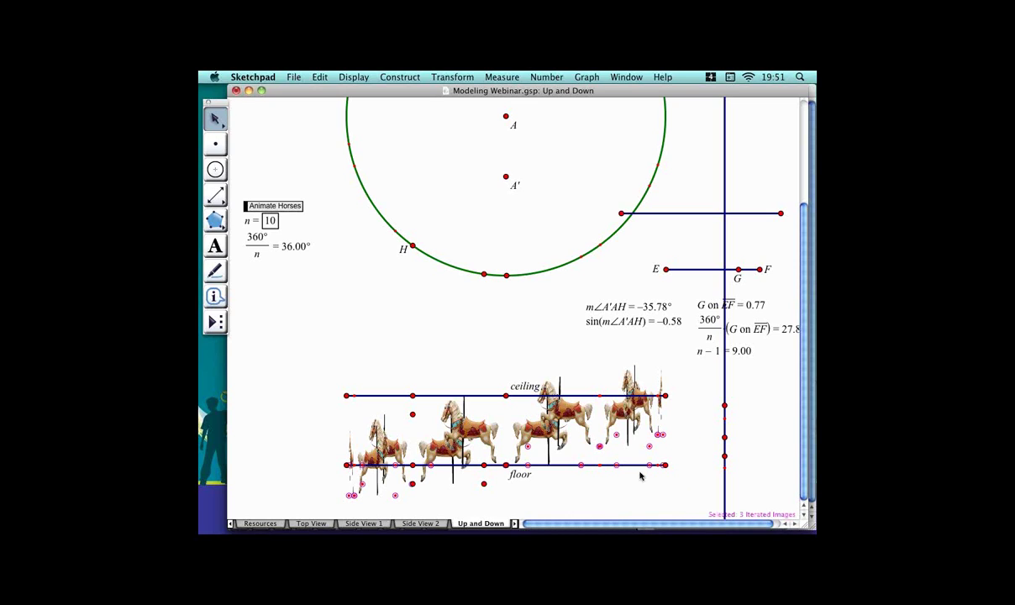
key("super+h")
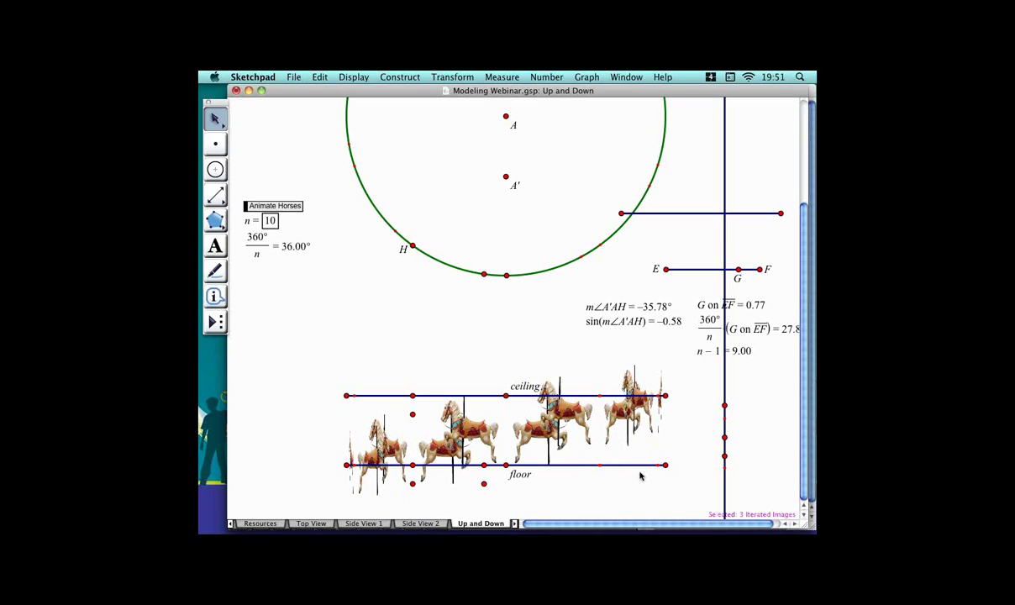
left_click(625, 395)
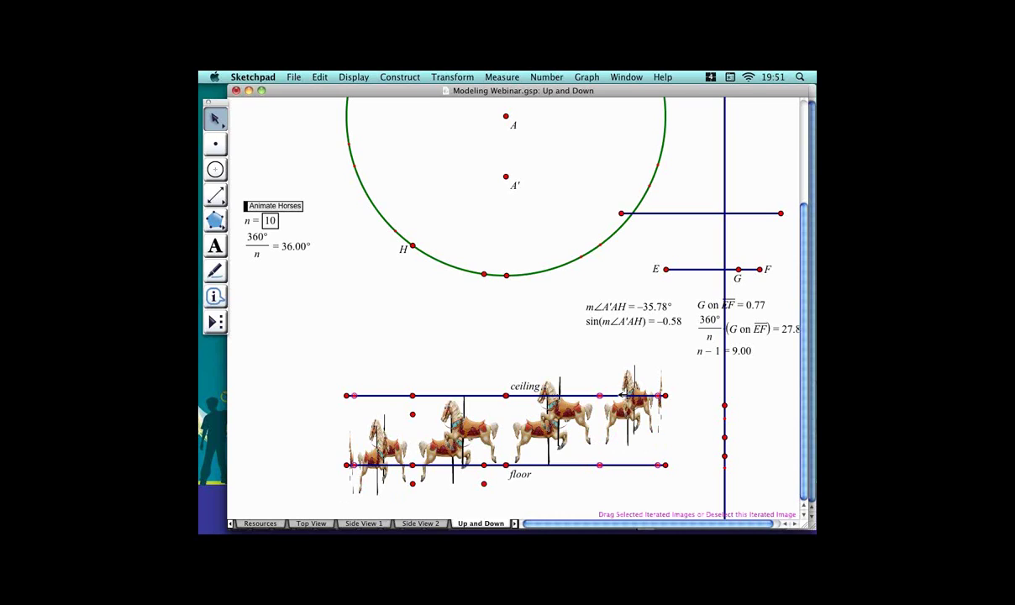
key("super+h")
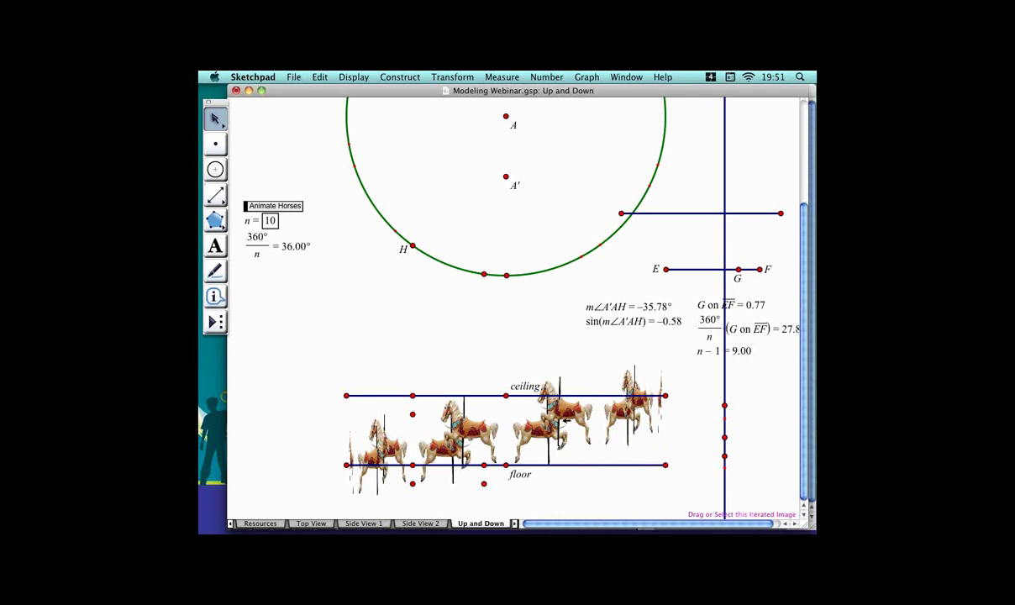
Start the horses' animation and change the sine calculation to sin(2·m∠A'AH).
left_click(301, 206)
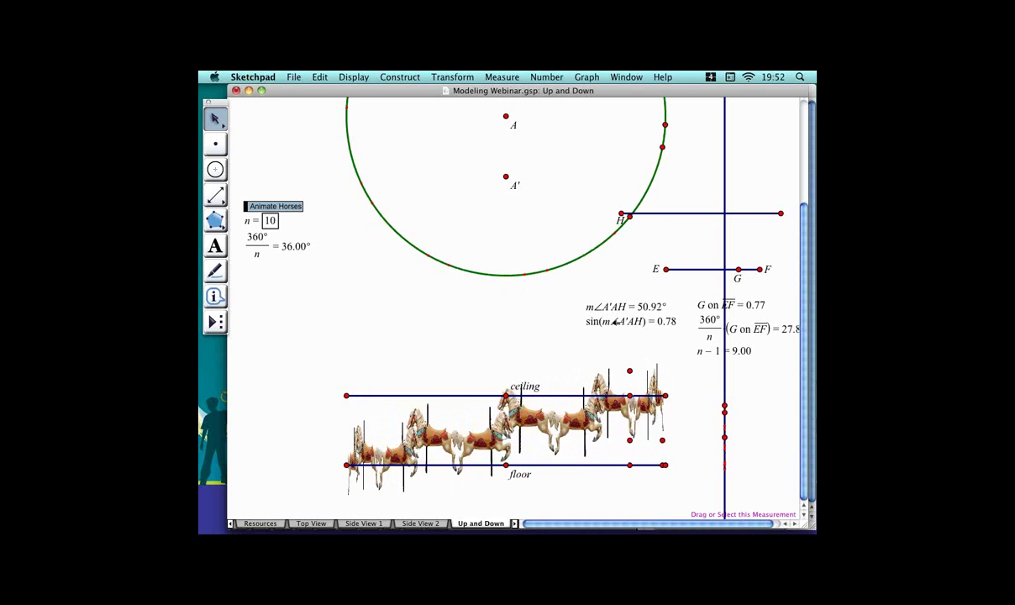
double_click(615, 321)
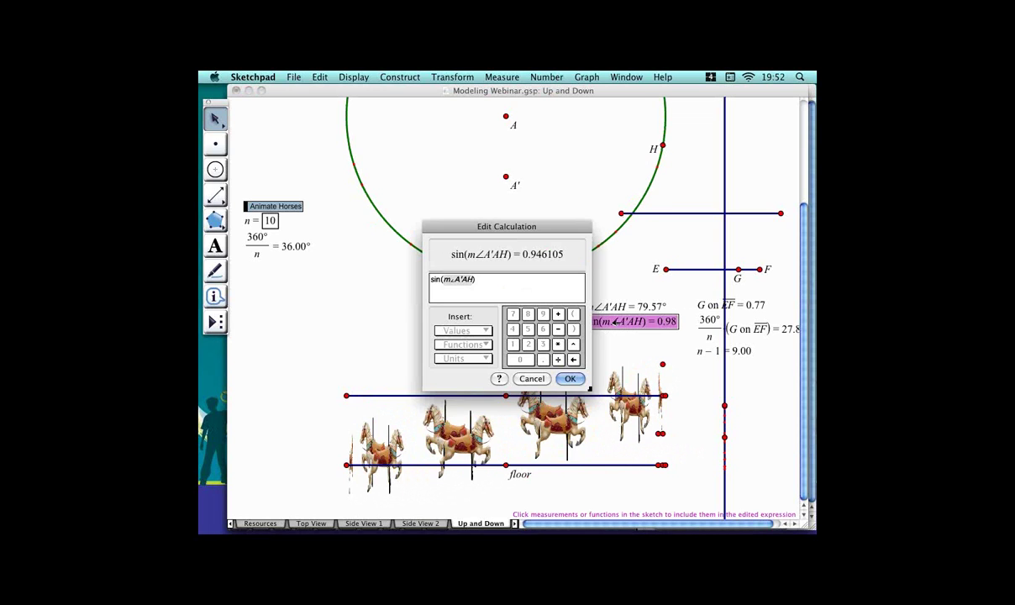
left_click(466, 283)
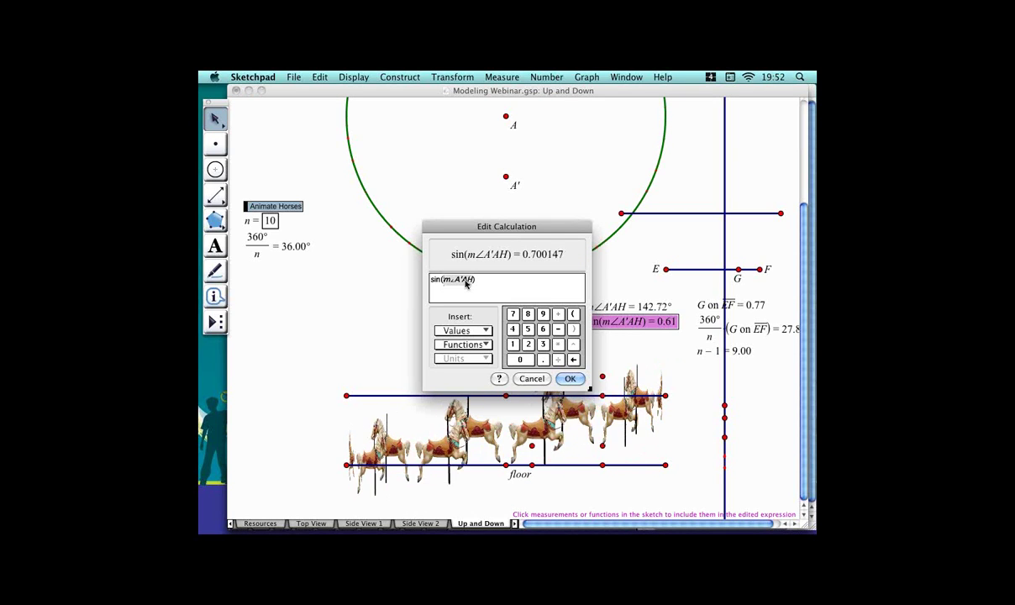
type("2*")
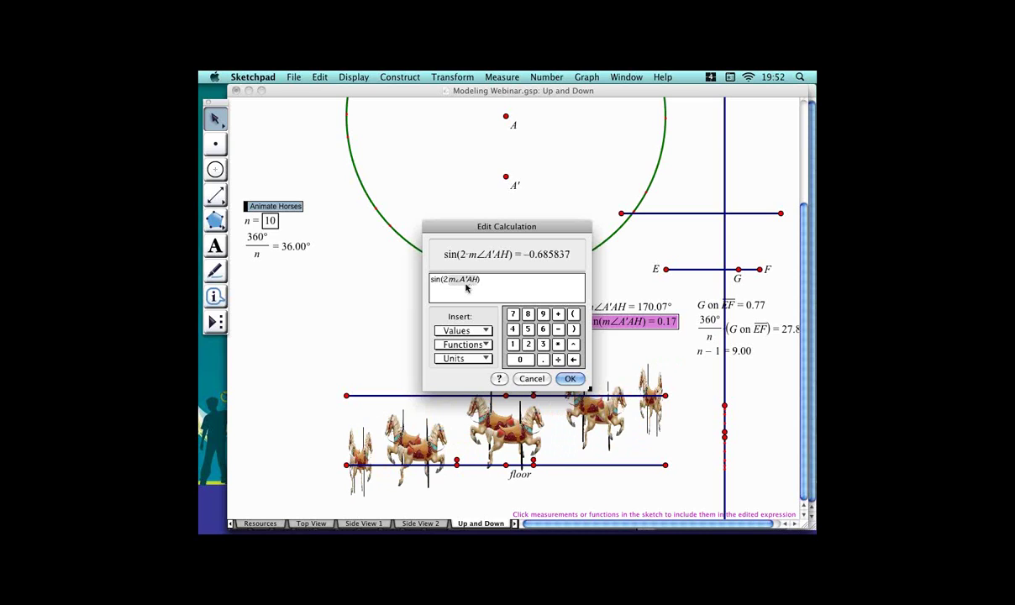
left_click(569, 379)
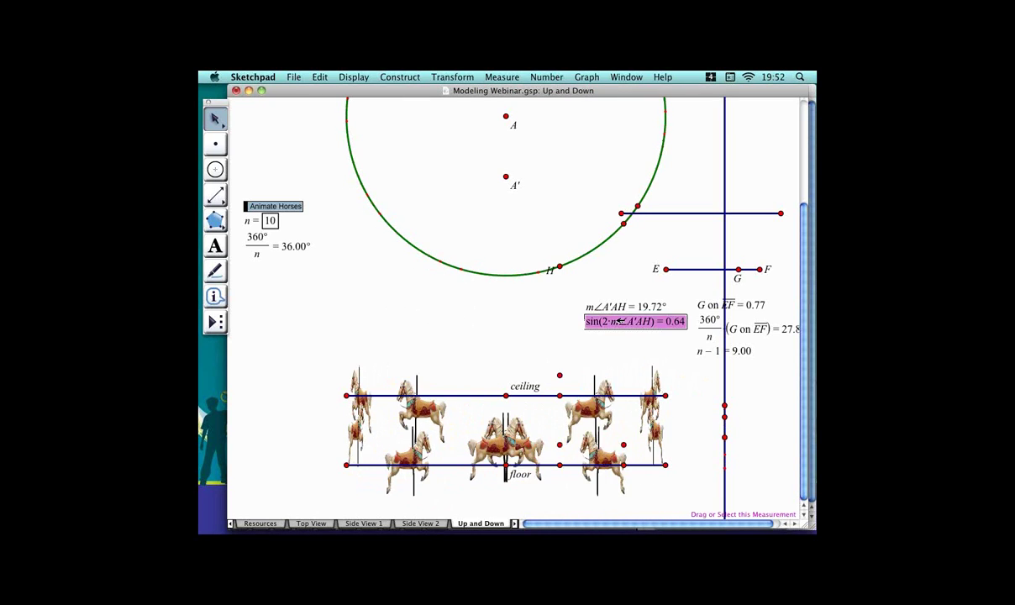
Replace the factor 2 in the sine calculation with a new unitless parameter j = 6, and place the parameter below the 360°/n calculation.
double_click(619, 321)
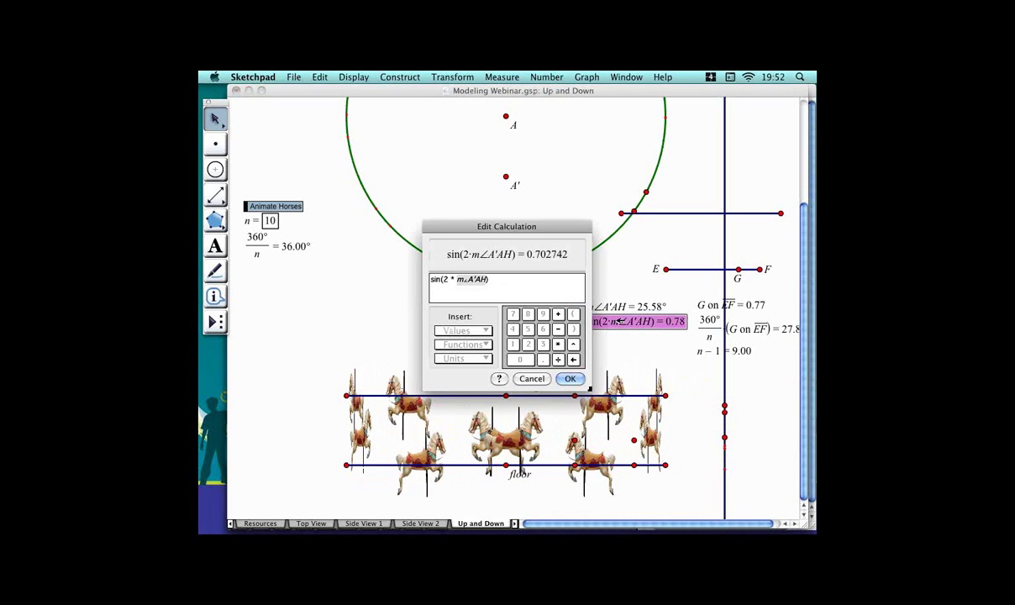
left_click(464, 283)
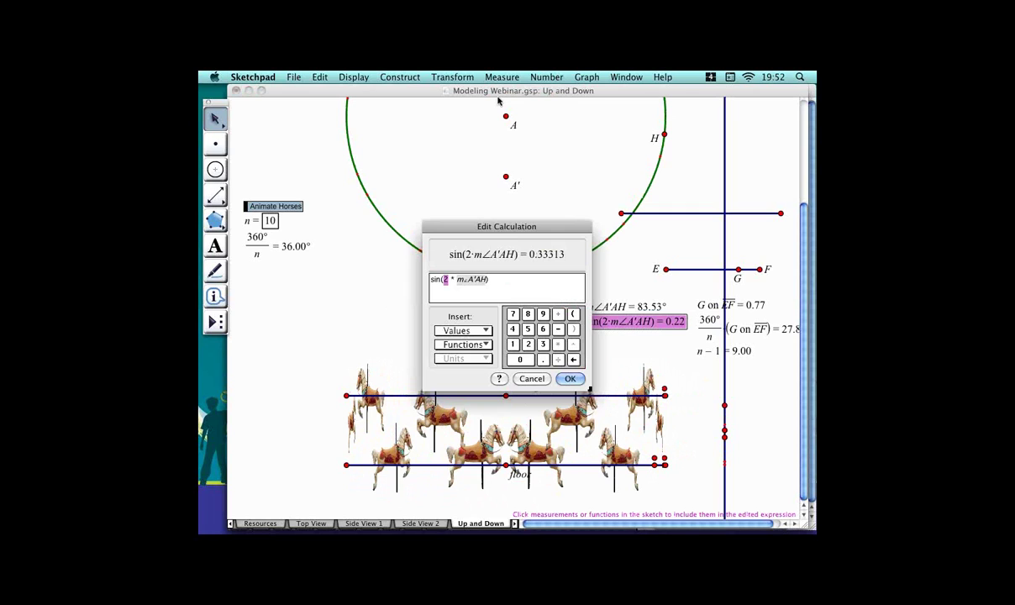
left_click(483, 332)
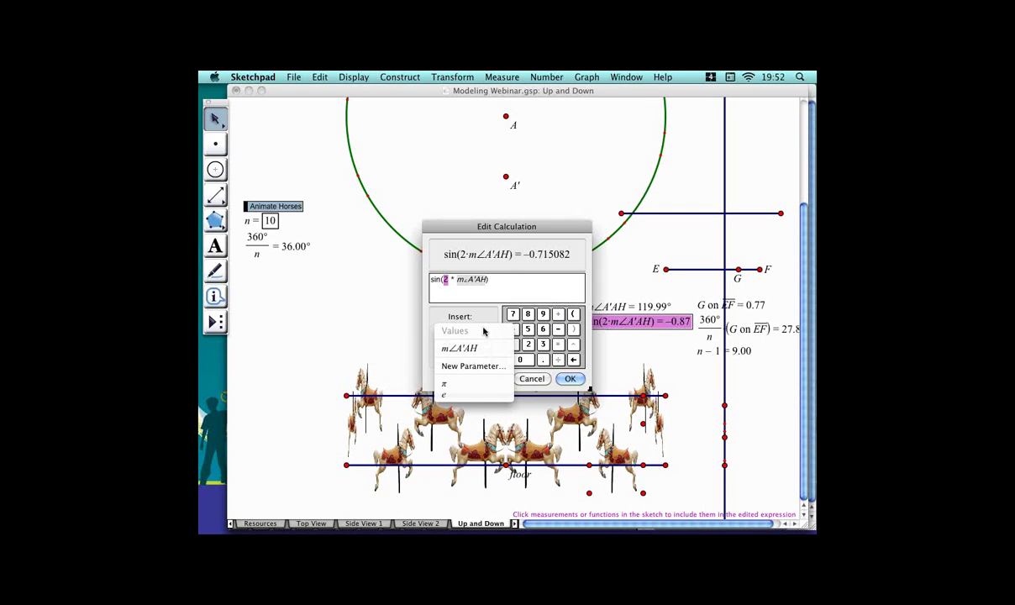
left_click(473, 366)
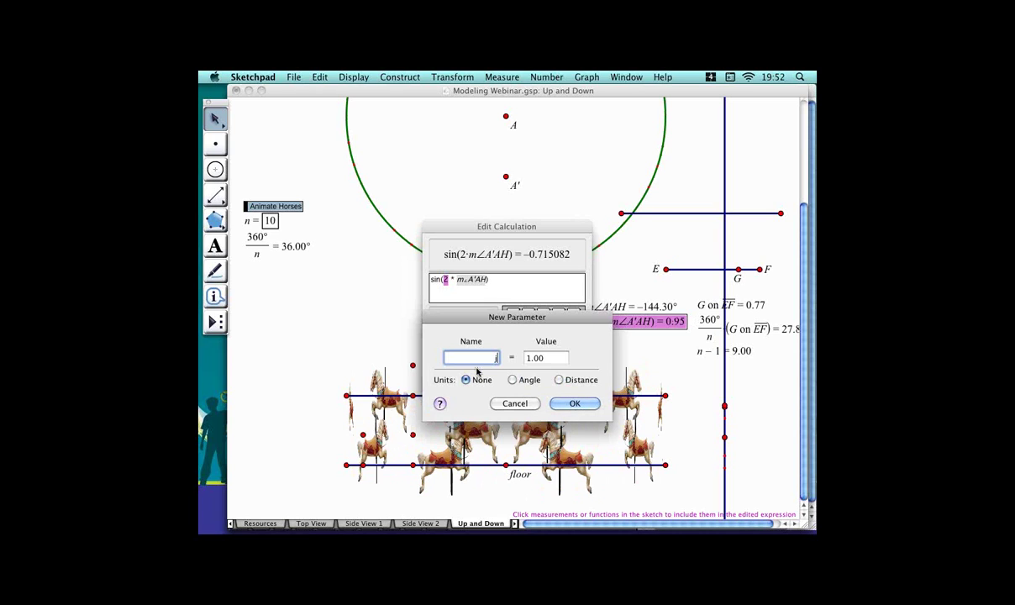
type("j")
key("Tab")
type("6")
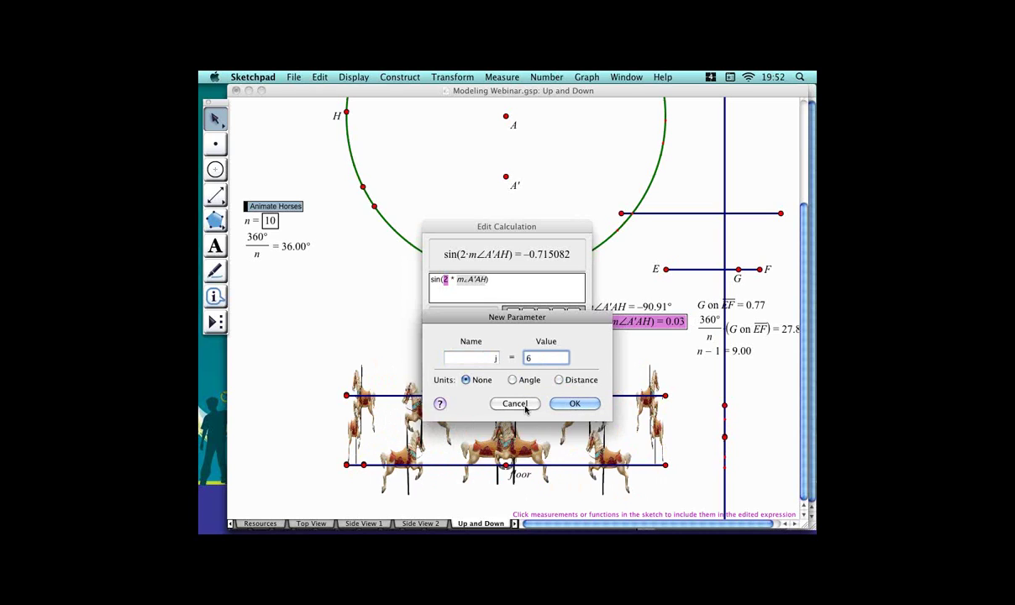
left_click(594, 404)
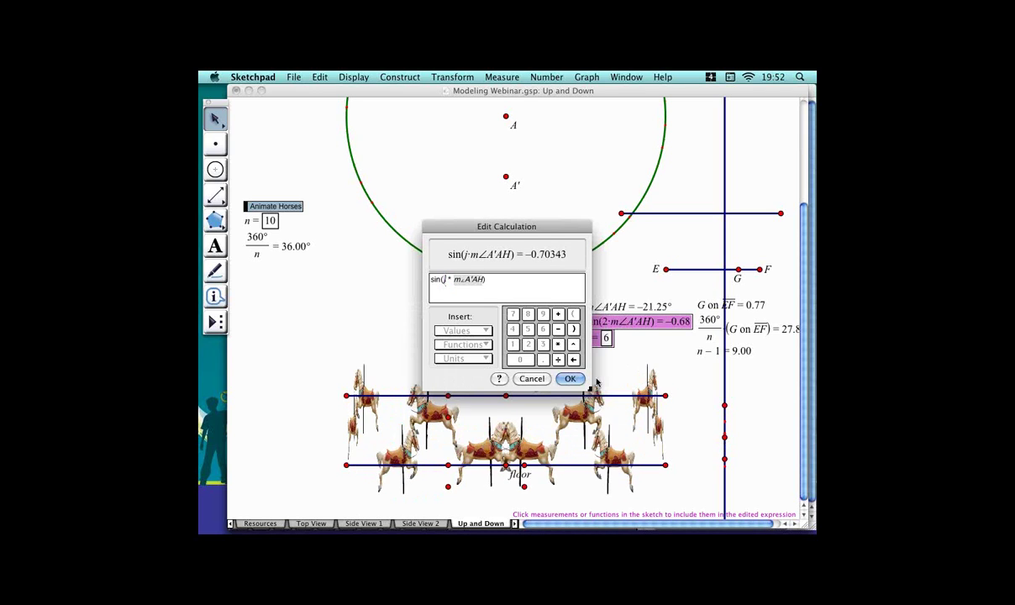
left_click(574, 379)
left_click_drag(615, 340, 299, 339)
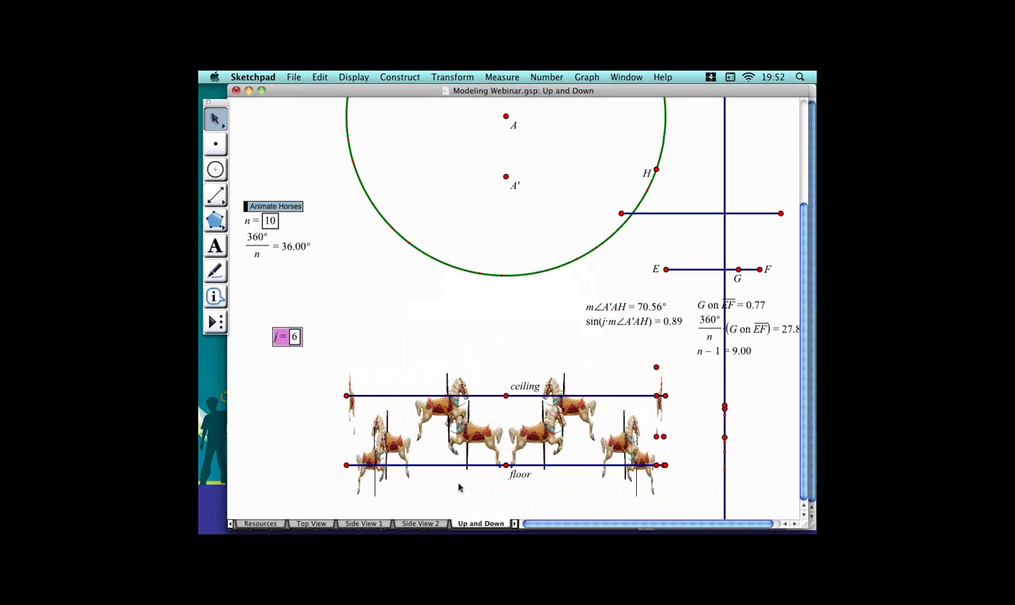
Lower the uppermost point on the vertical line to reduce the horses' up-and-down movement.
left_click(754, 413)
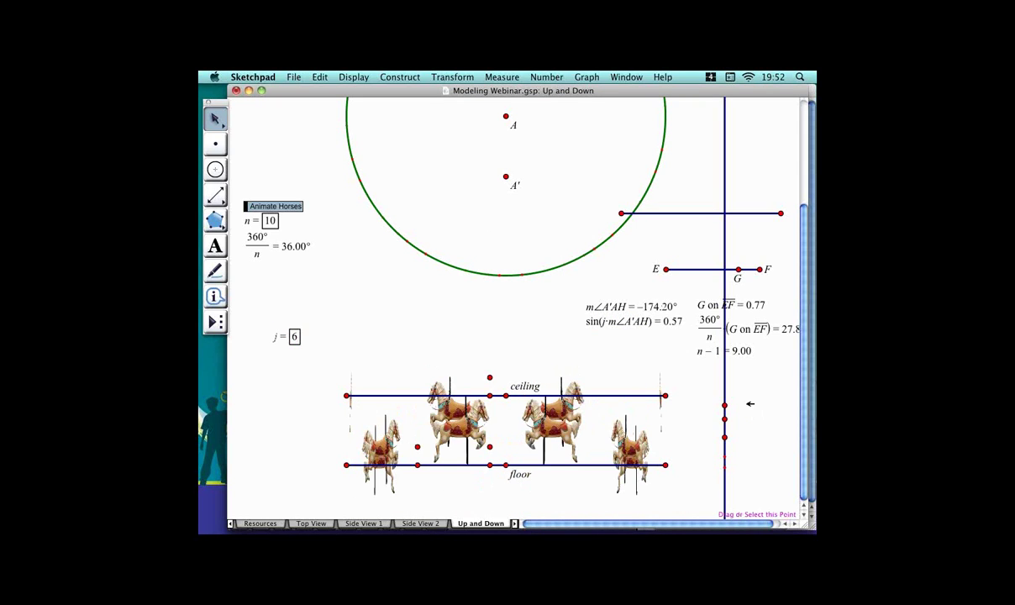
left_click(745, 404)
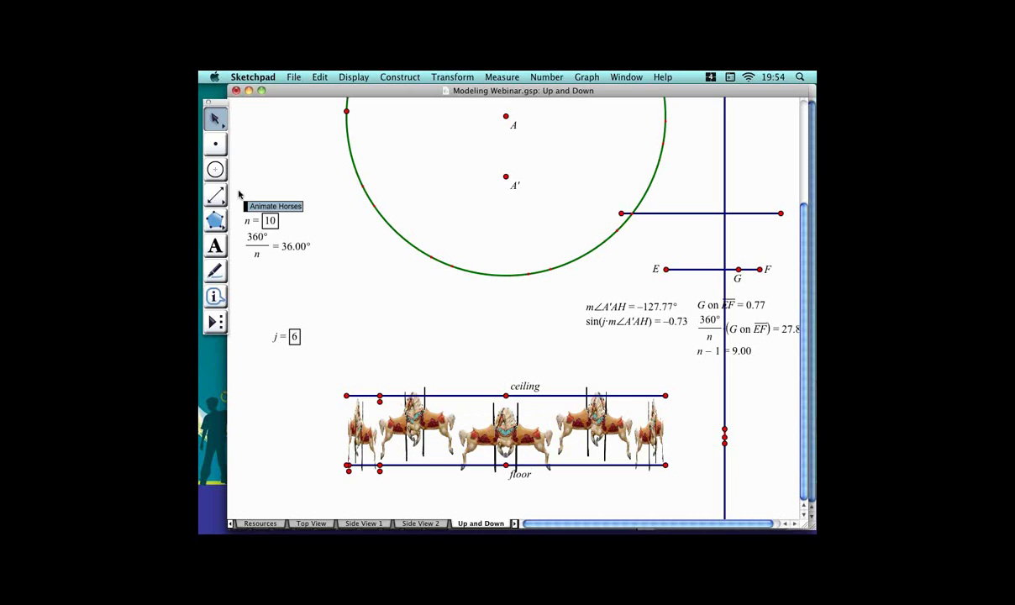
Unhide the ray from A through A' by way of point A's children in its object properties.
left_click(214, 296)
left_click(505, 116)
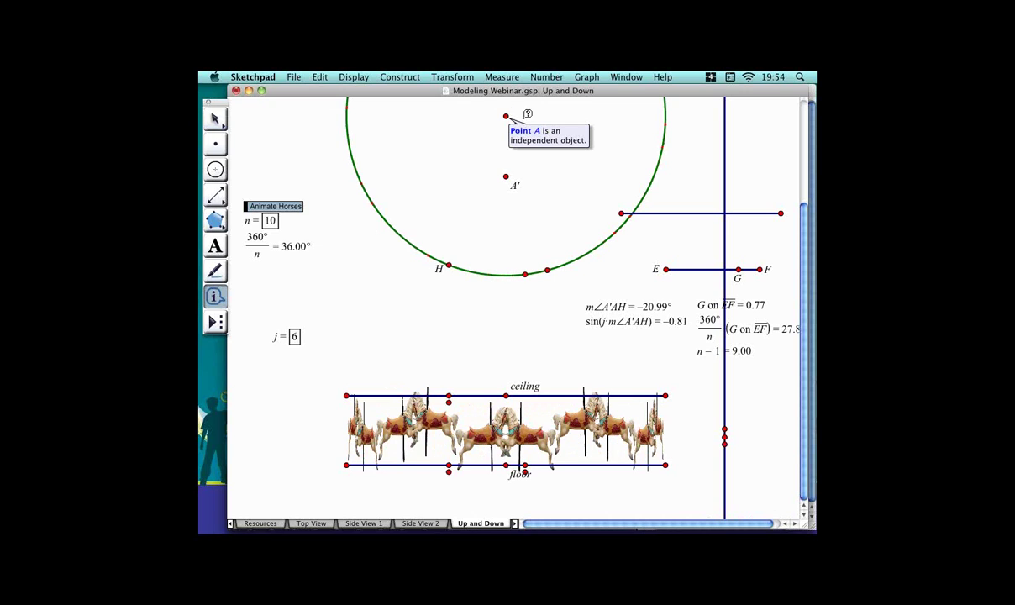
double_click(507, 116)
left_click(454, 349)
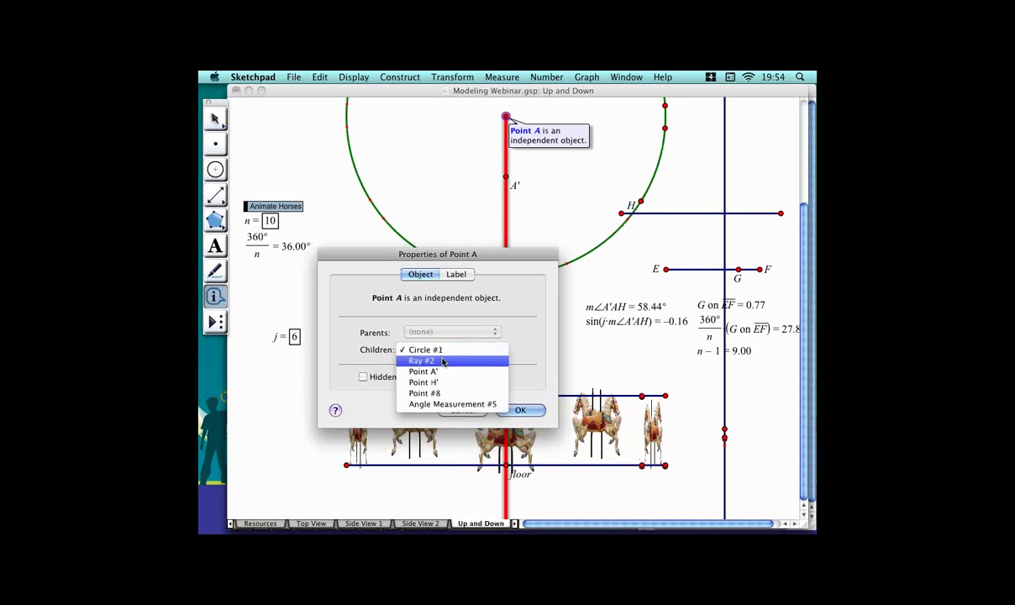
left_click(424, 362)
left_click(402, 376)
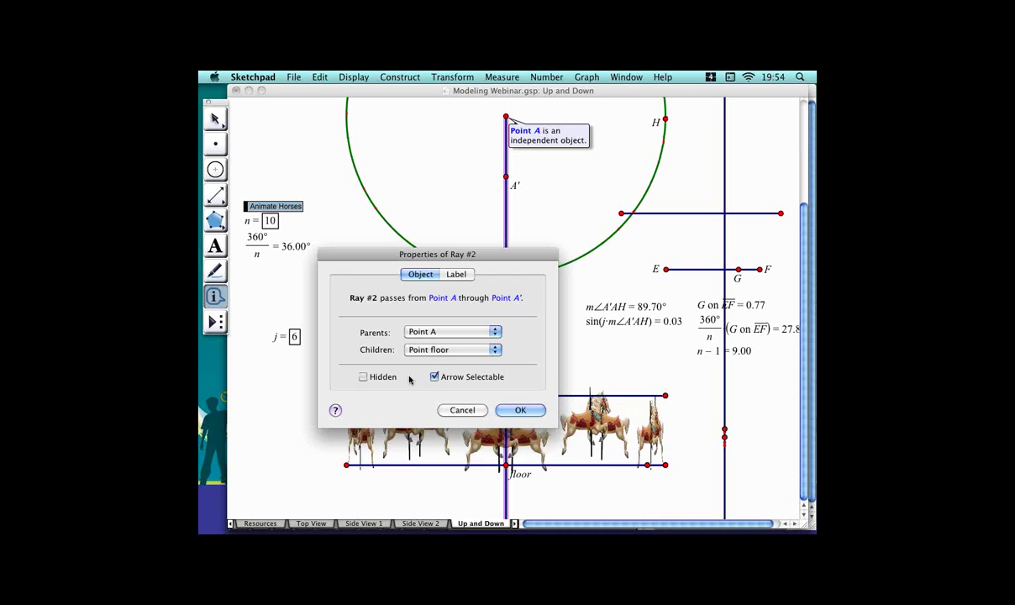
left_click(537, 411)
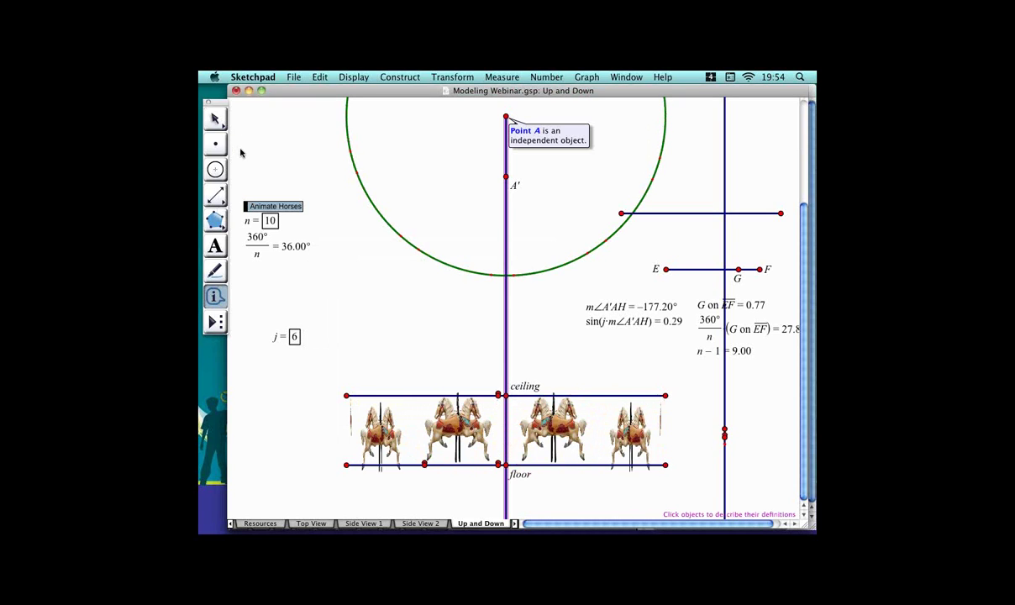
Construct a point on the ray above the ceiling and fill a triangular roof between it and the ceiling's two endpoints.
key("shift+Up")
key("shift+Up")
key("shift+Up")
key("shift+Up")
key("shift+Up")
key("shift+Up")
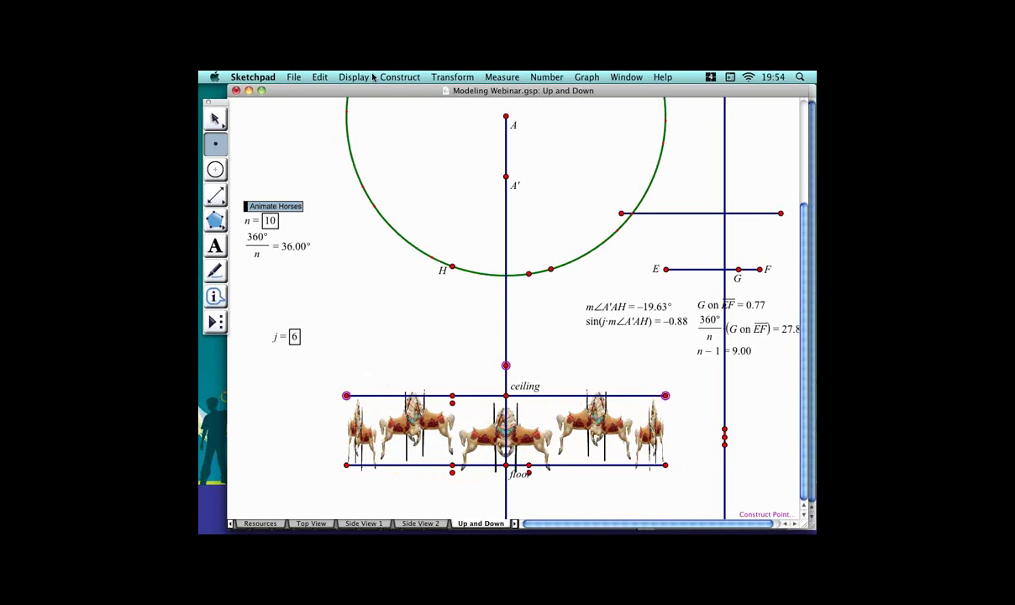
left_click(418, 77)
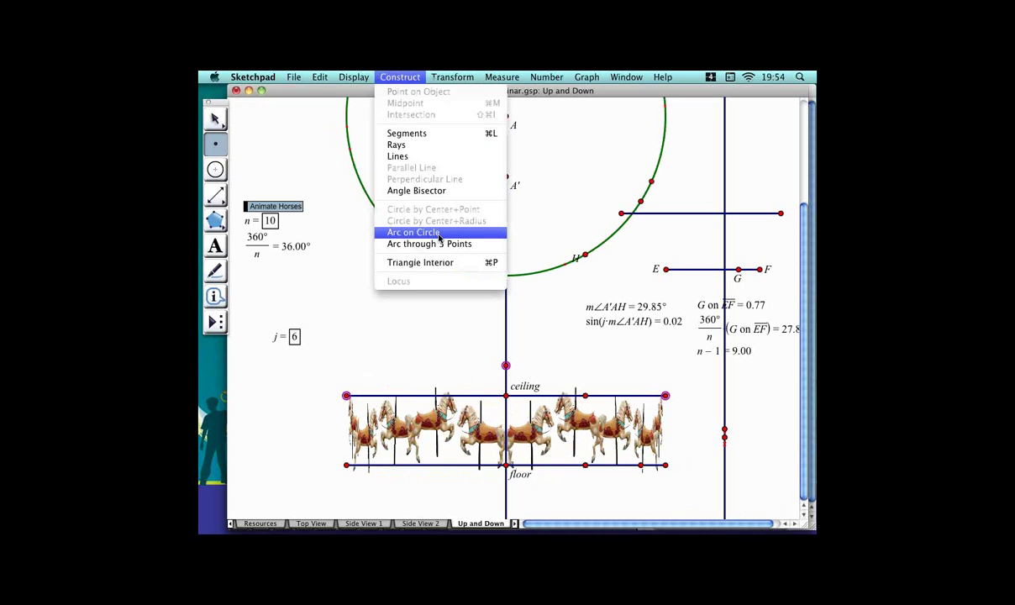
left_click(436, 263)
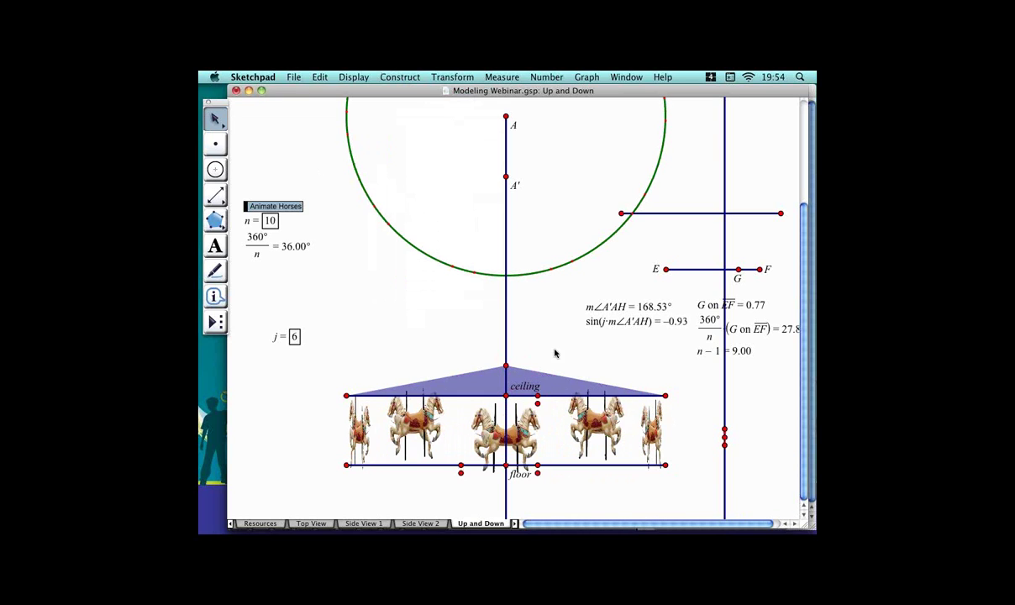
Lengthen the horizontal radius segment by moving its left endpoint outward to widen the carousel.
left_click_drag(642, 214, 593, 211)
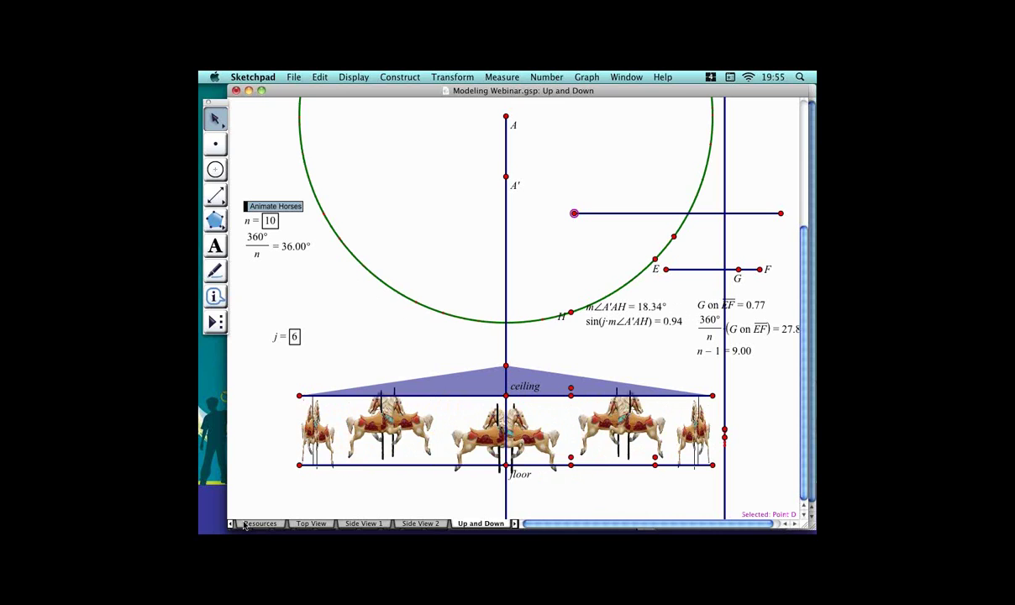
scroll(250, 527, "left", 2)
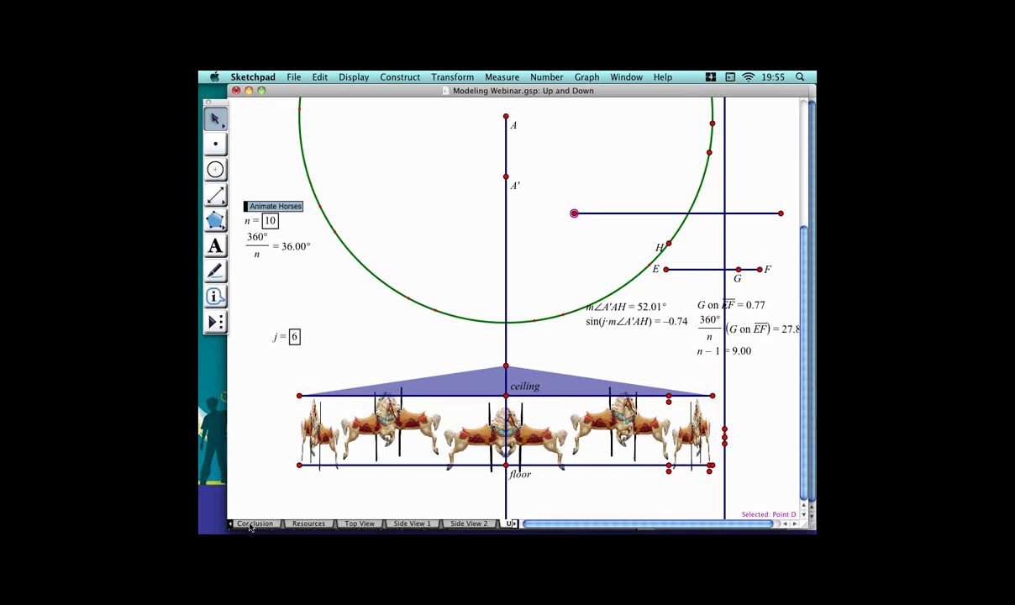
Check the Conclusion page briefly and return to the Up and Down page to watch the animated carousel.
left_click(267, 525)
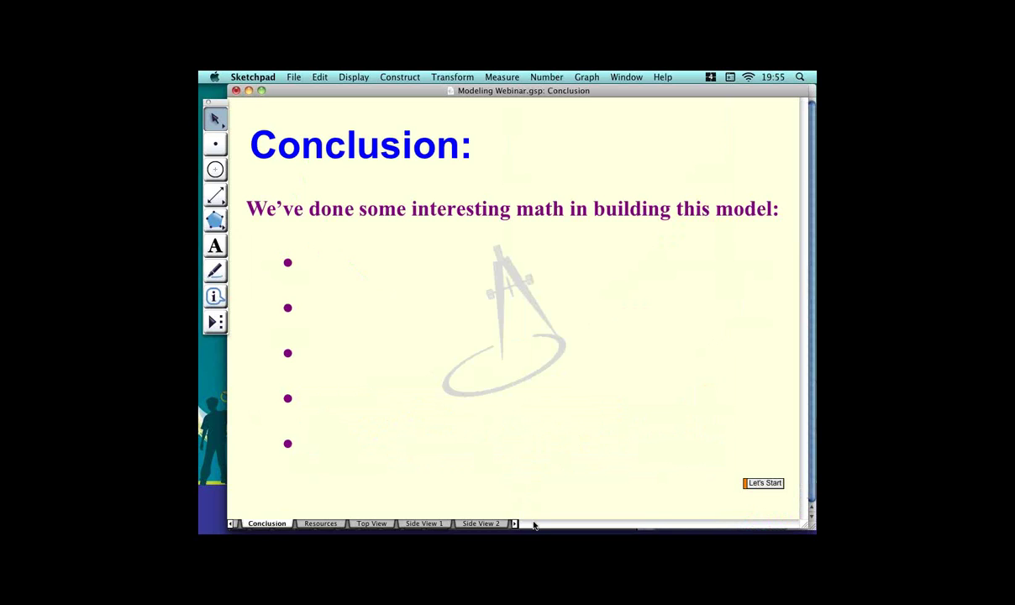
scroll(534, 526, "right", 1)
scroll(534, 525, "right", 1)
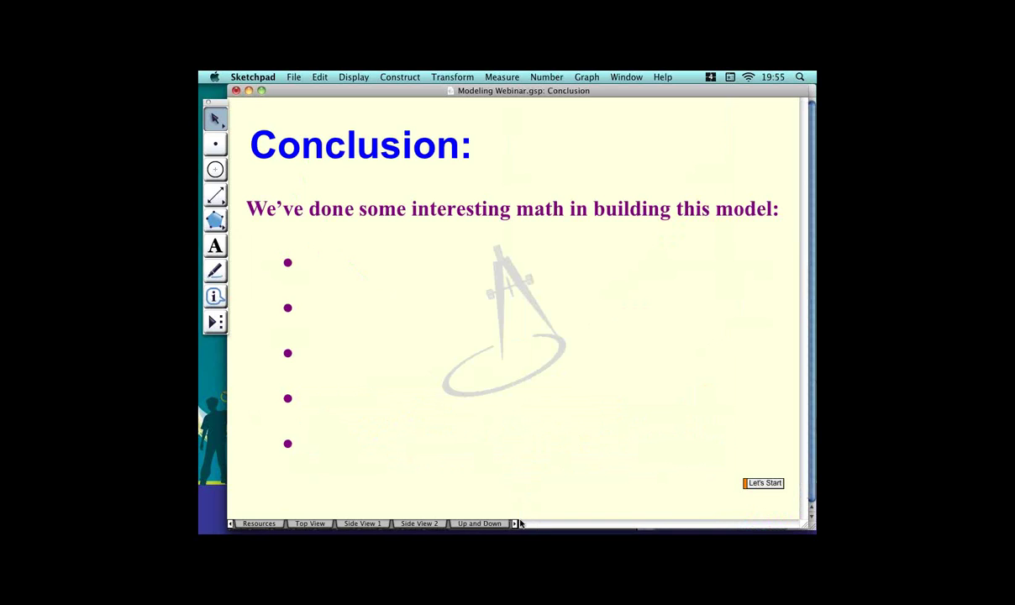
left_click(479, 524)
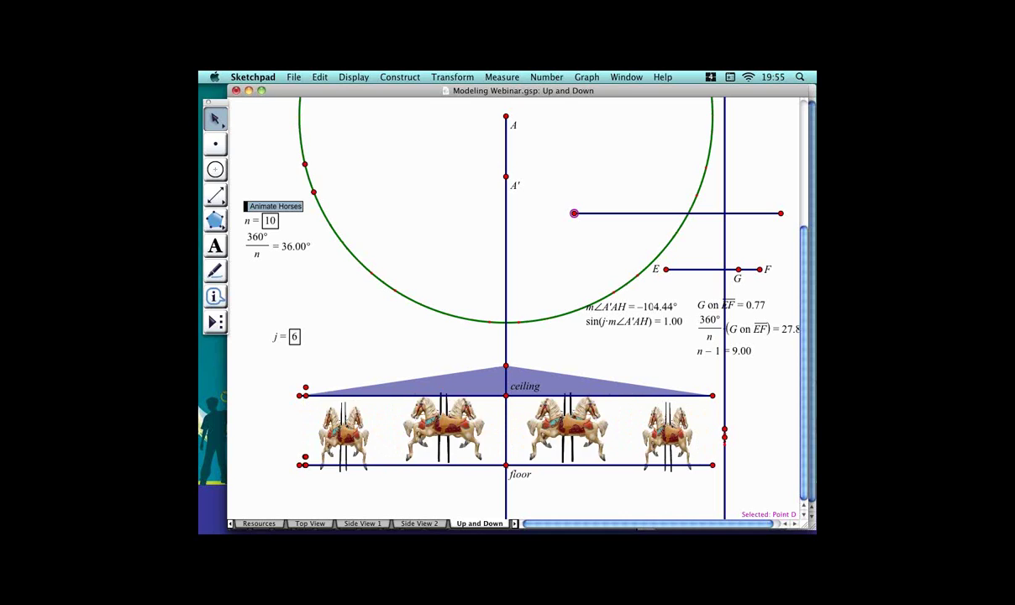
Open the Conclusion page and reveal its first four summary points one by one.
scroll(251, 527, "left", 2)
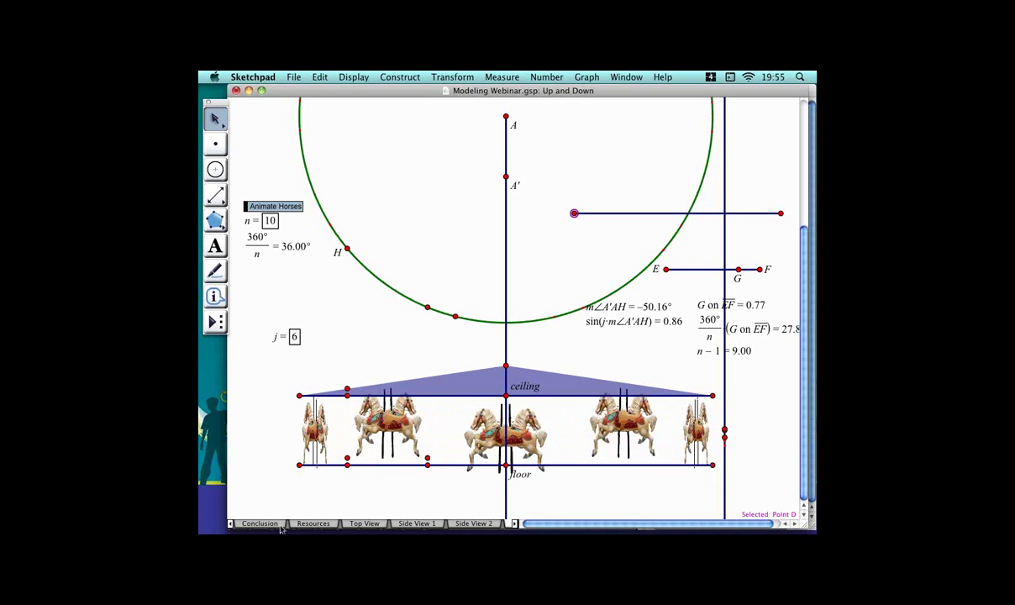
left_click(282, 526)
left_click(288, 263)
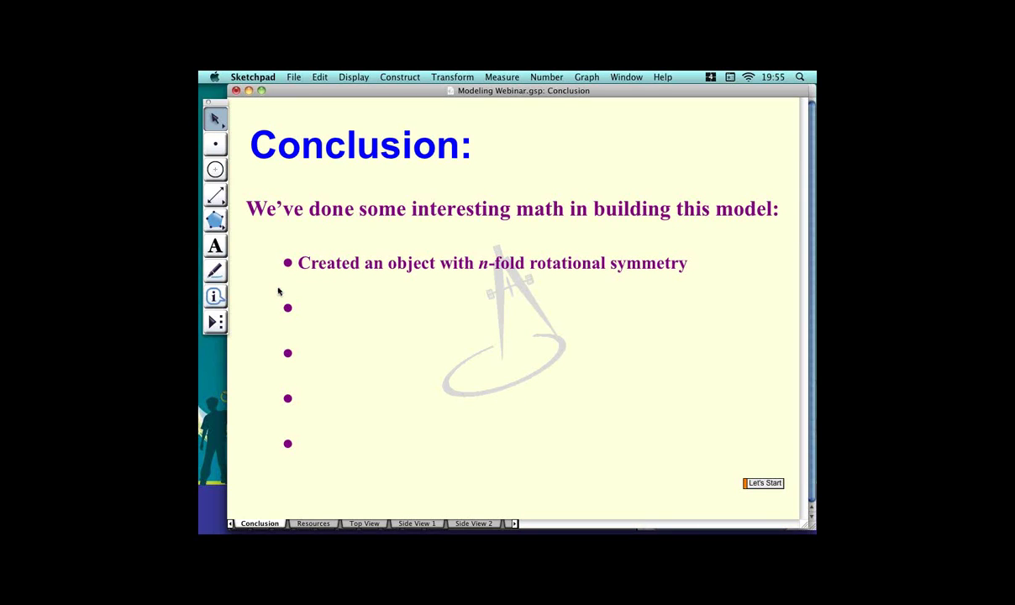
left_click(292, 316)
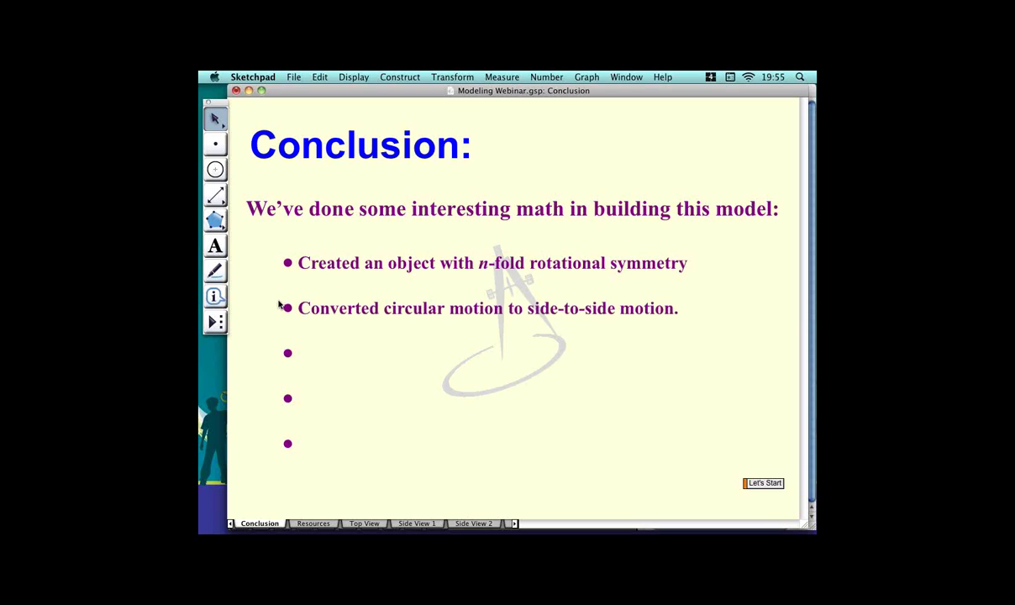
left_click(305, 368)
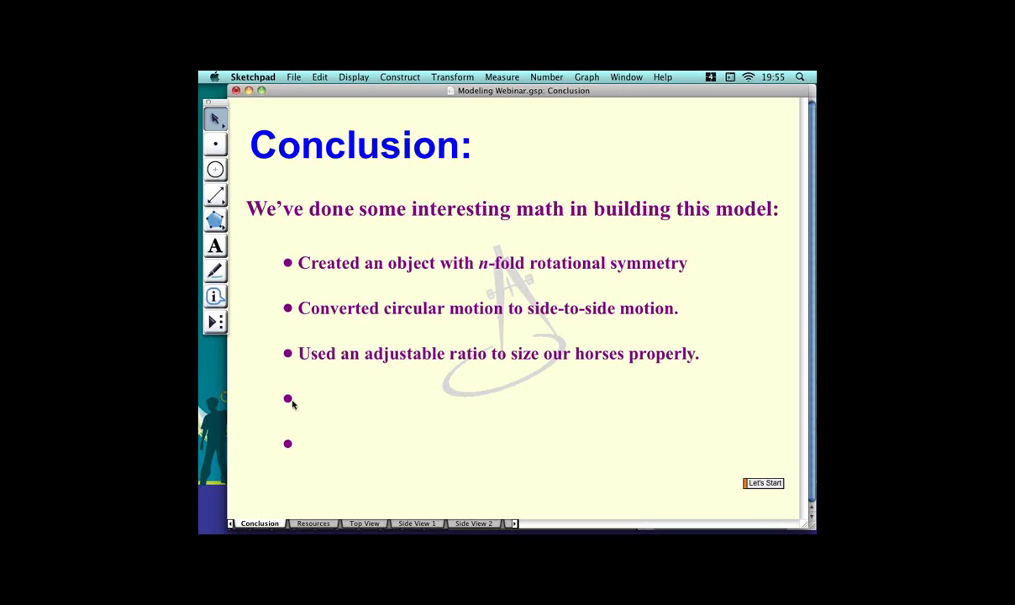
left_click(301, 412)
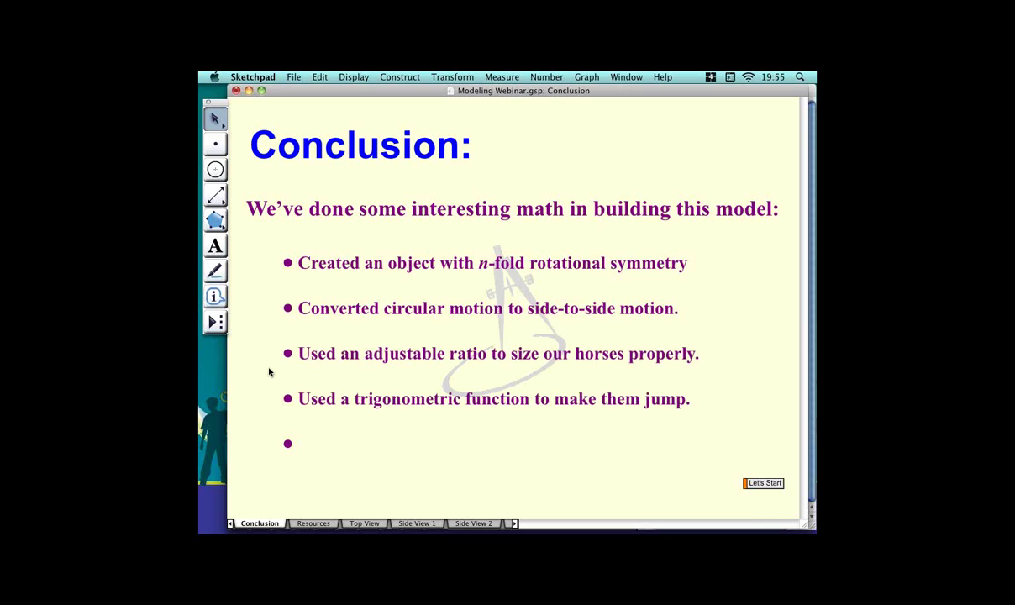